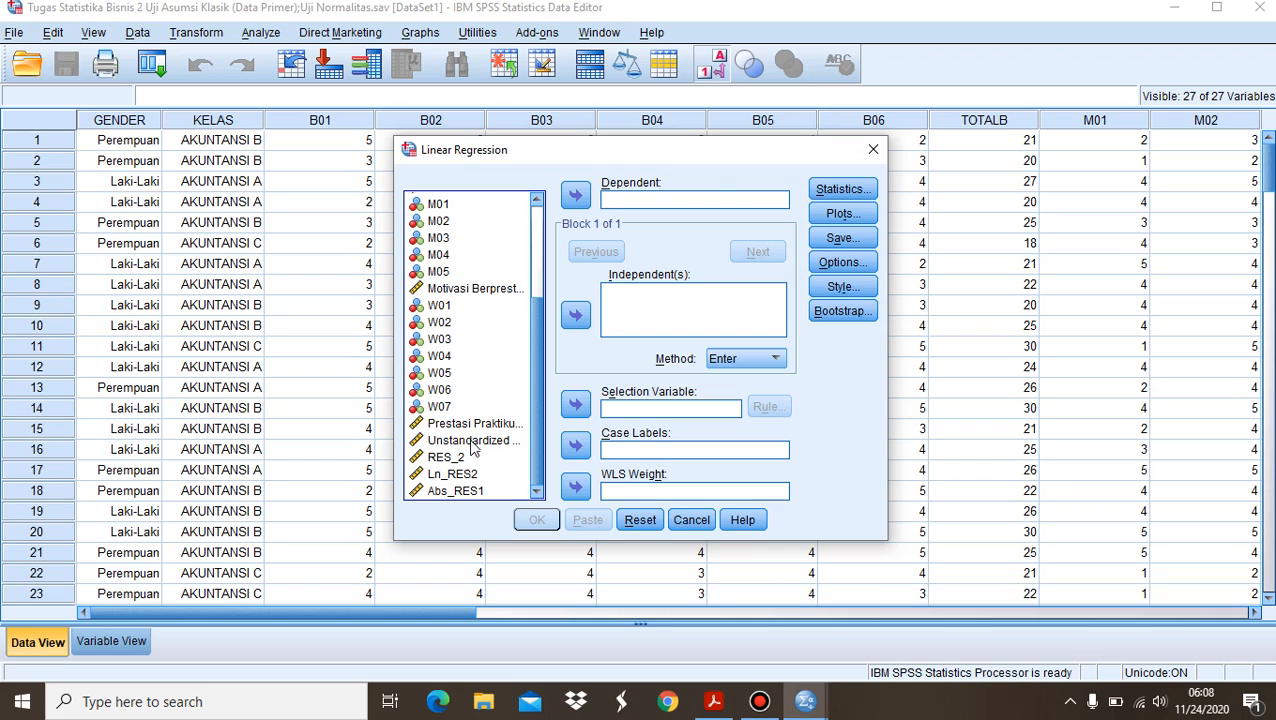
Assign Prestasi Praktikum Aplikasi Software SPSS as the dependent variable and Kemandirian Belajar and Motivasi Berprestasi as the independents of the linear regression
{"action": "left_click", "coordinate": [474, 424]}
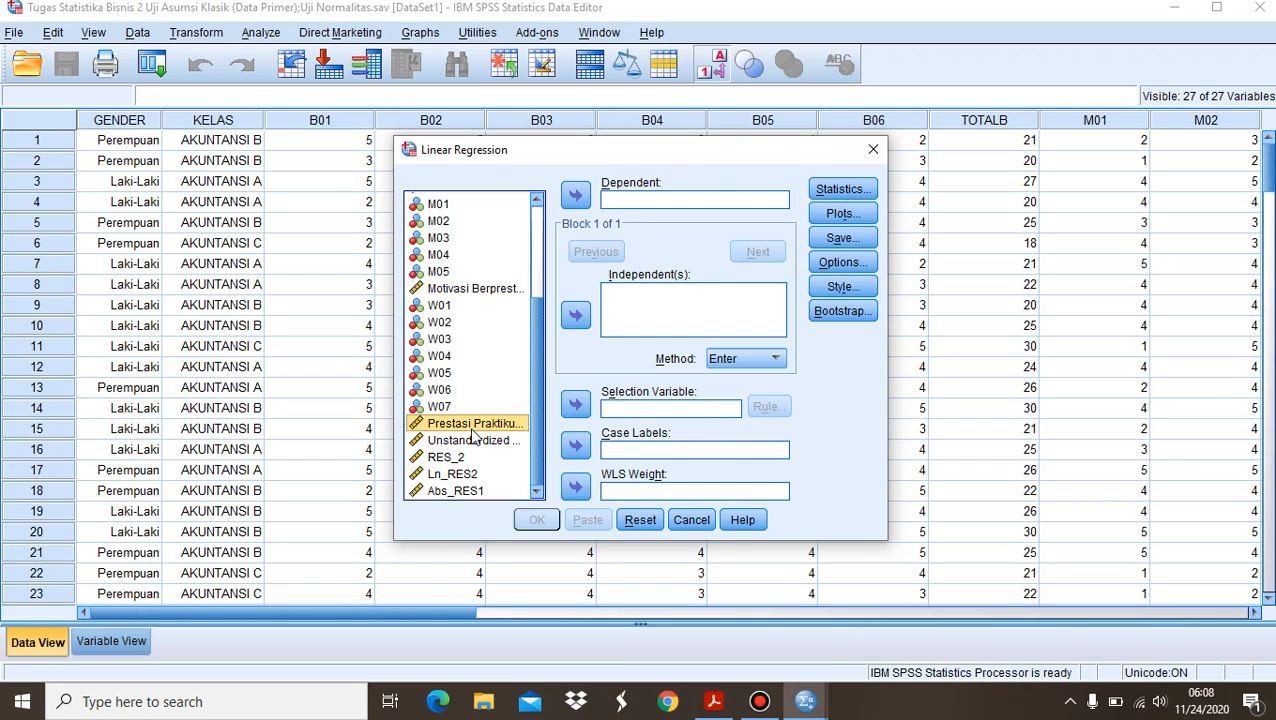
{"action": "left_click", "coordinate": [577, 195]}
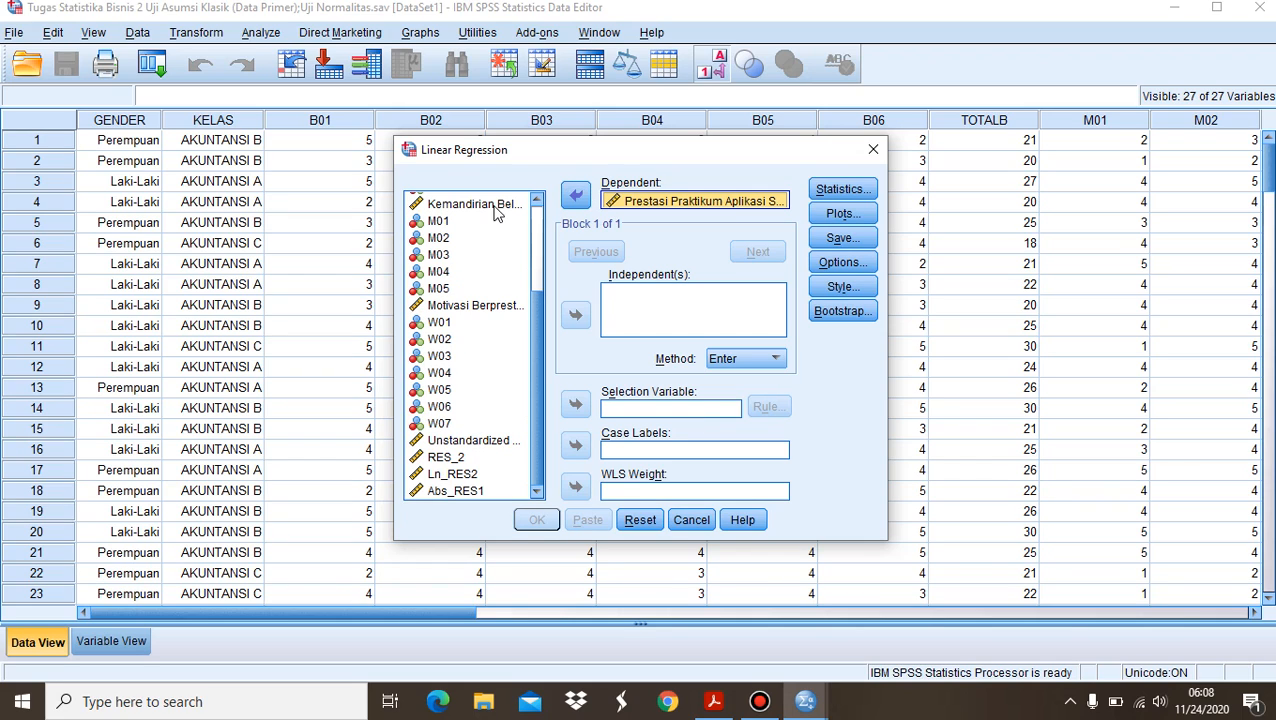
{"action": "left_click", "coordinate": [493, 205]}
{"action": "left_click", "coordinate": [575, 315]}
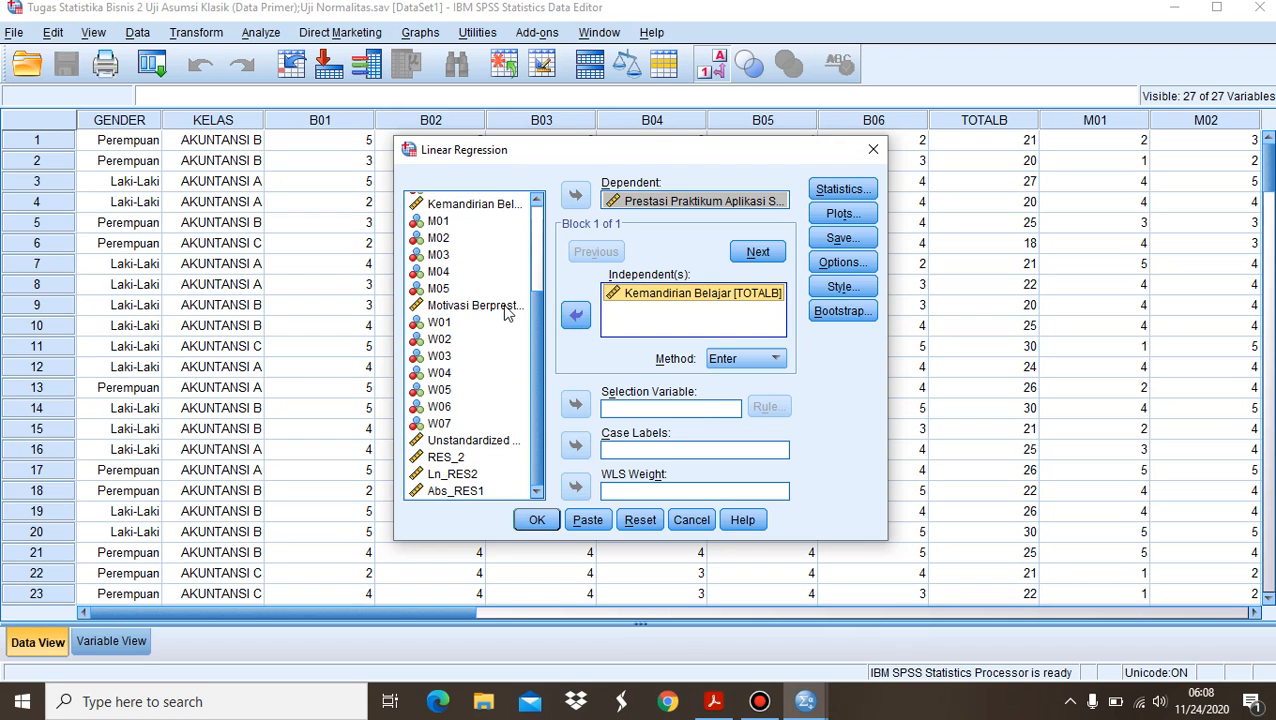
{"action": "left_click", "coordinate": [499, 310]}
{"action": "left_click", "coordinate": [575, 315]}
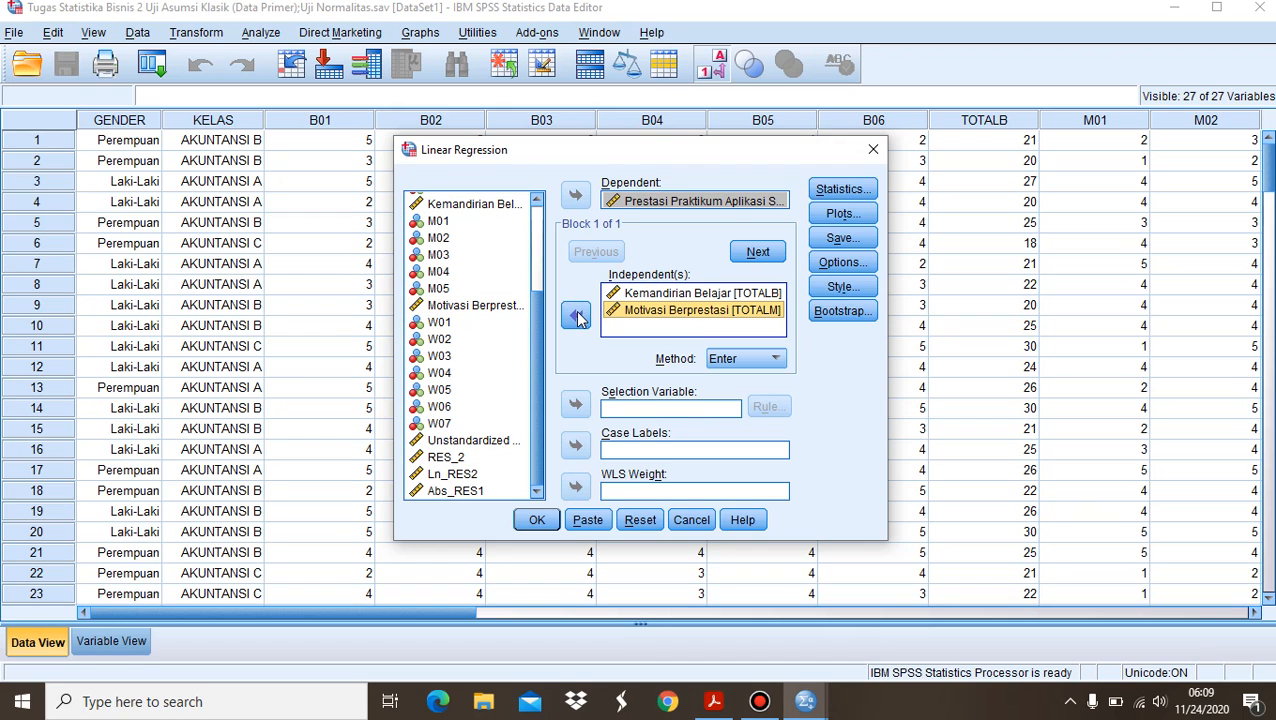
In the regression statistics, turn off Estimates and Model fit and turn on Covariance matrix and Collinearity diagnostics
{"action": "left_click", "coordinate": [843, 190]}
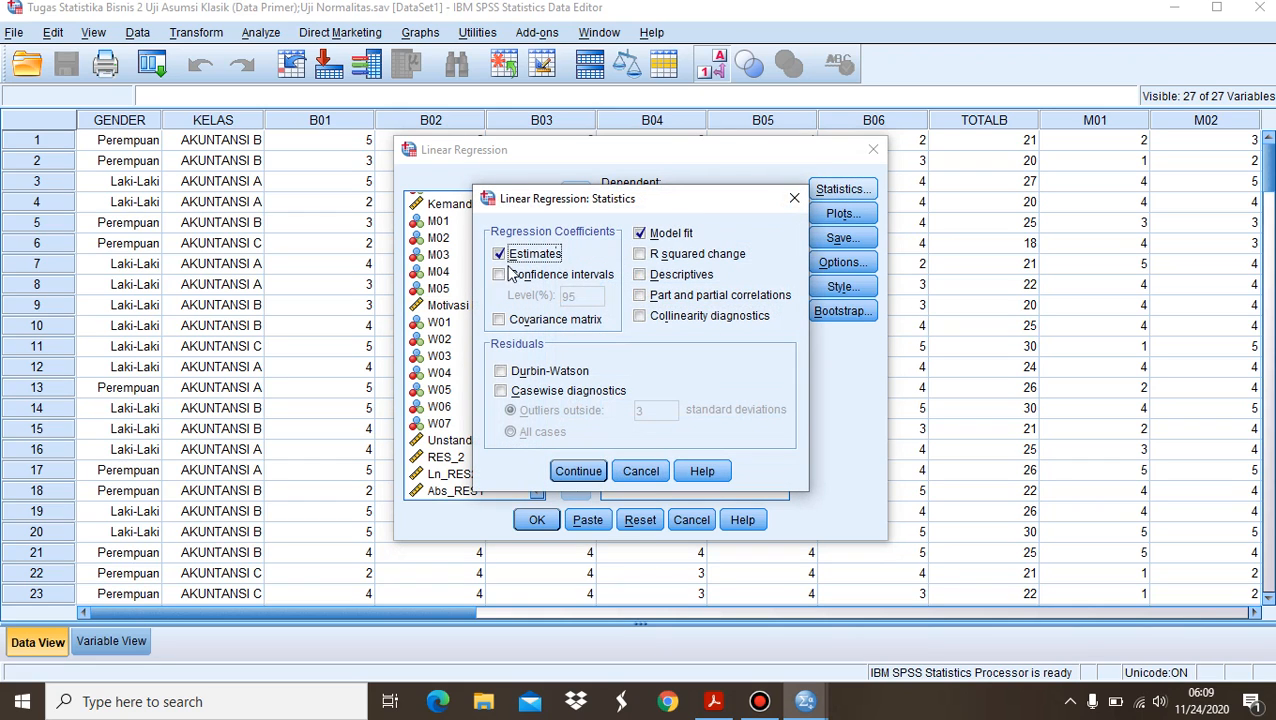
{"action": "left_click", "coordinate": [688, 234]}
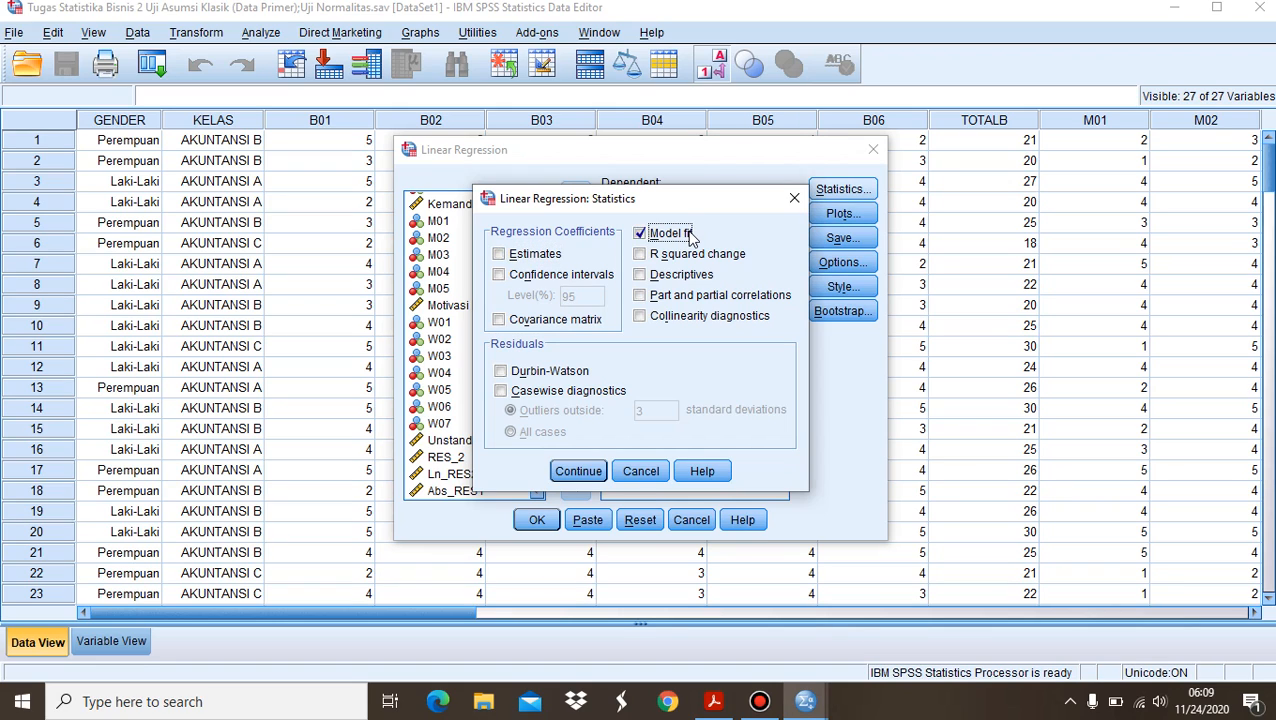
{"action": "left_click", "coordinate": [521, 327]}
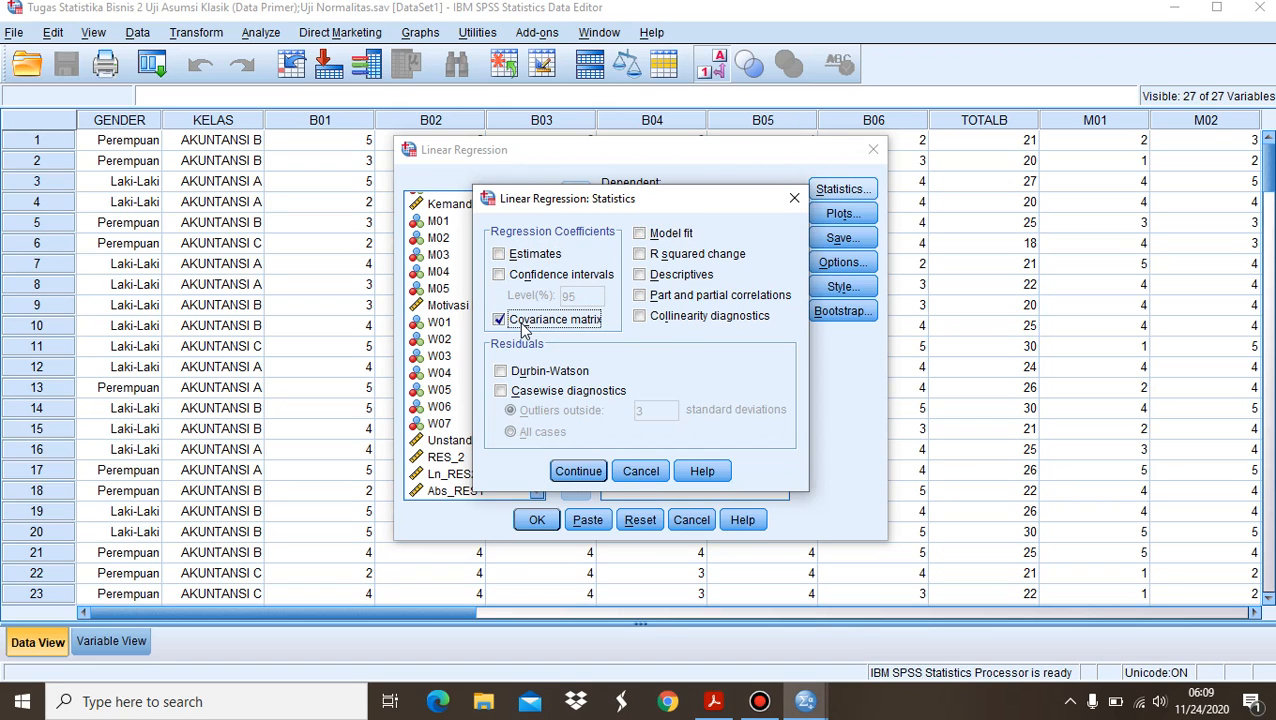
{"action": "left_click", "coordinate": [680, 320]}
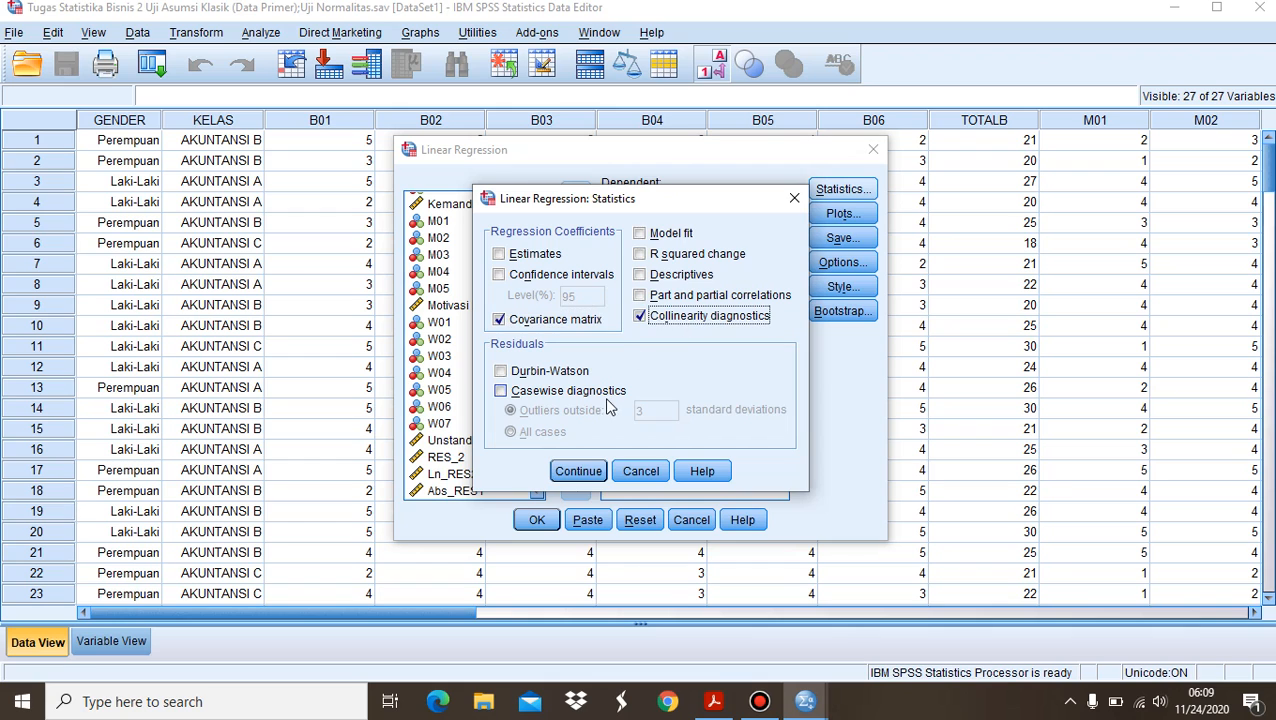
{"action": "left_click", "coordinate": [577, 472]}
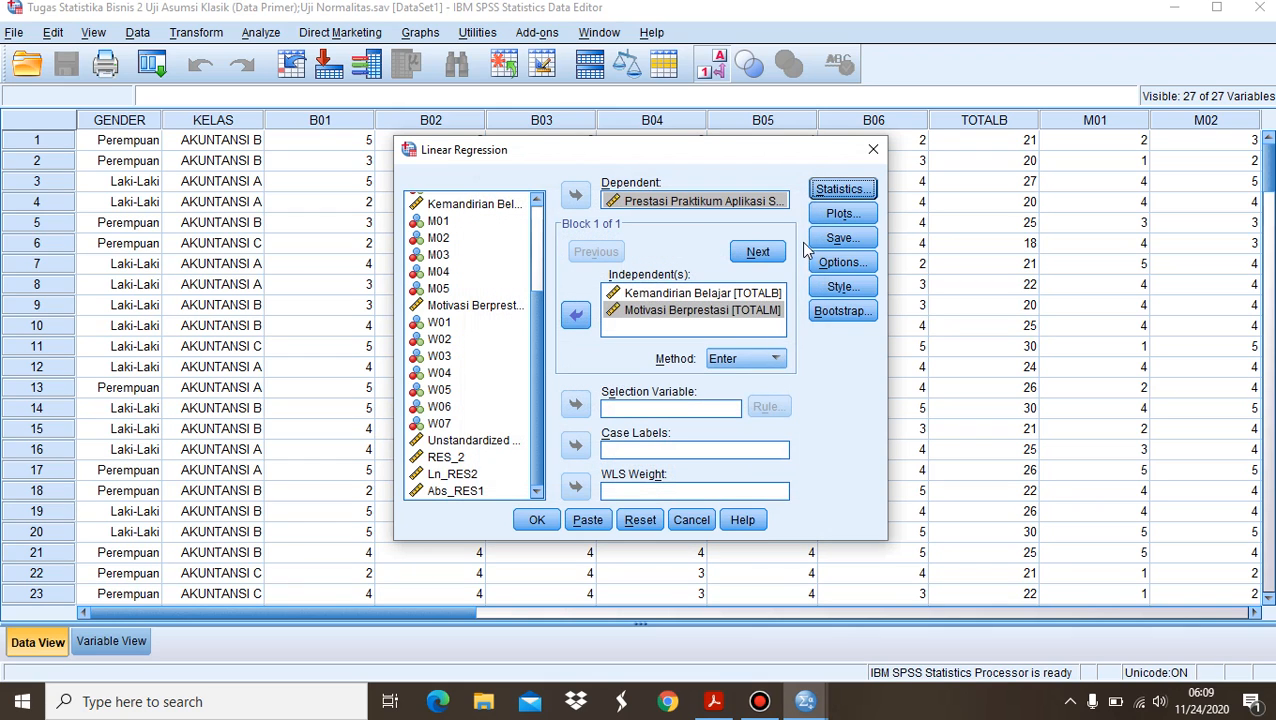
Review the regression's plot and save options, accept them without any selections, and run the analysis
{"action": "left_click", "coordinate": [842, 213]}
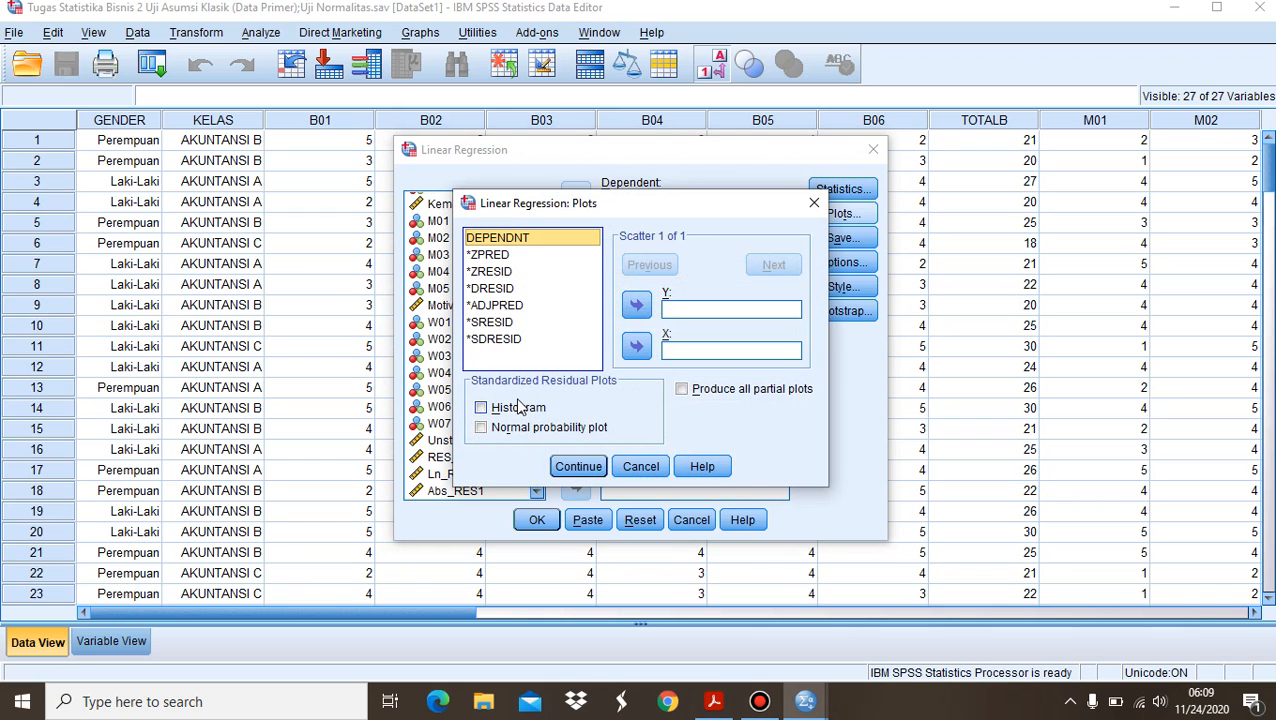
{"action": "left_click", "coordinate": [578, 466]}
{"action": "left_click", "coordinate": [842, 237]}
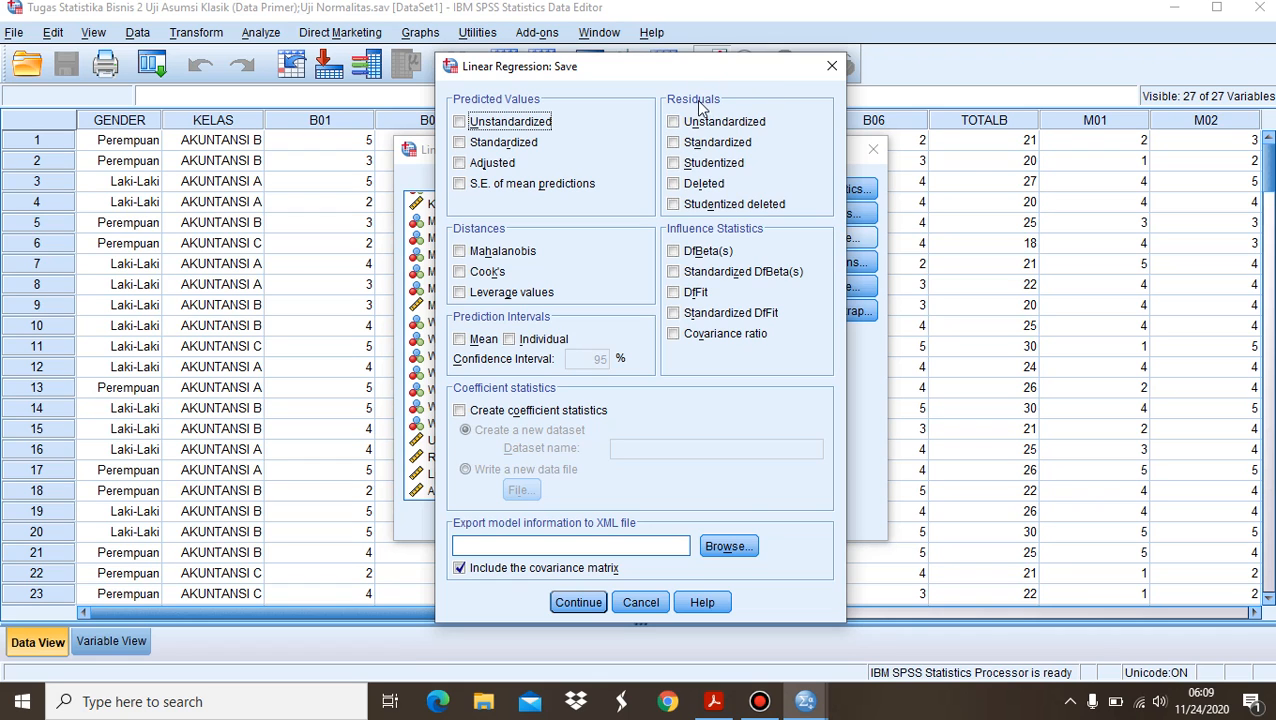
{"action": "left_click", "coordinate": [580, 602]}
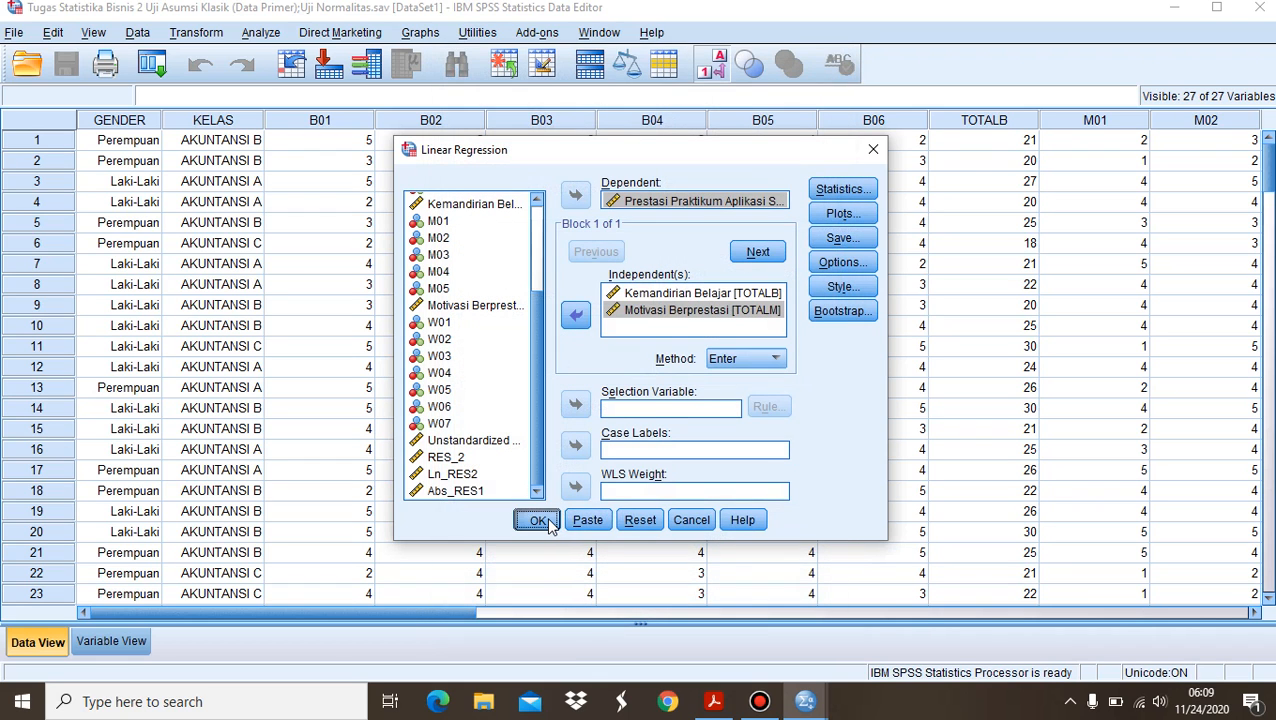
{"action": "left_click", "coordinate": [538, 521]}
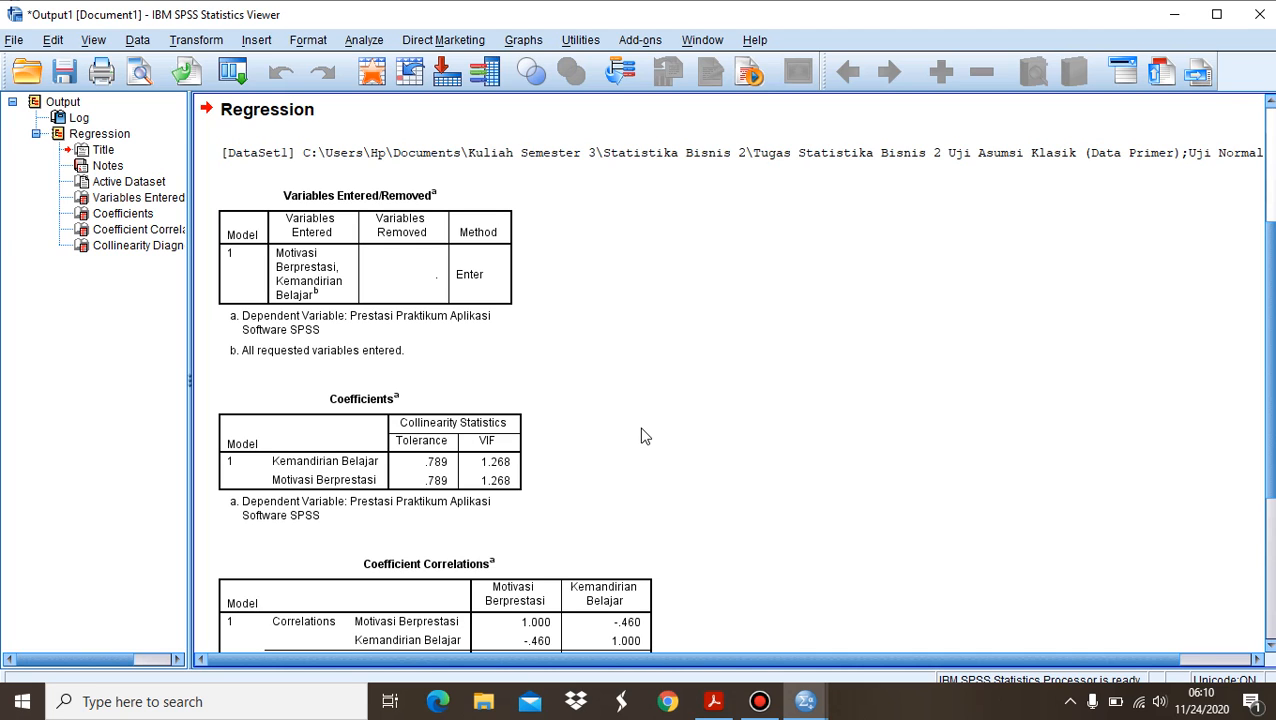
From the data set, rerun the linear regression with a scatterplot of *SRESID on Y against *ZPRED on X
{"action": "left_click", "coordinate": [805, 701]}
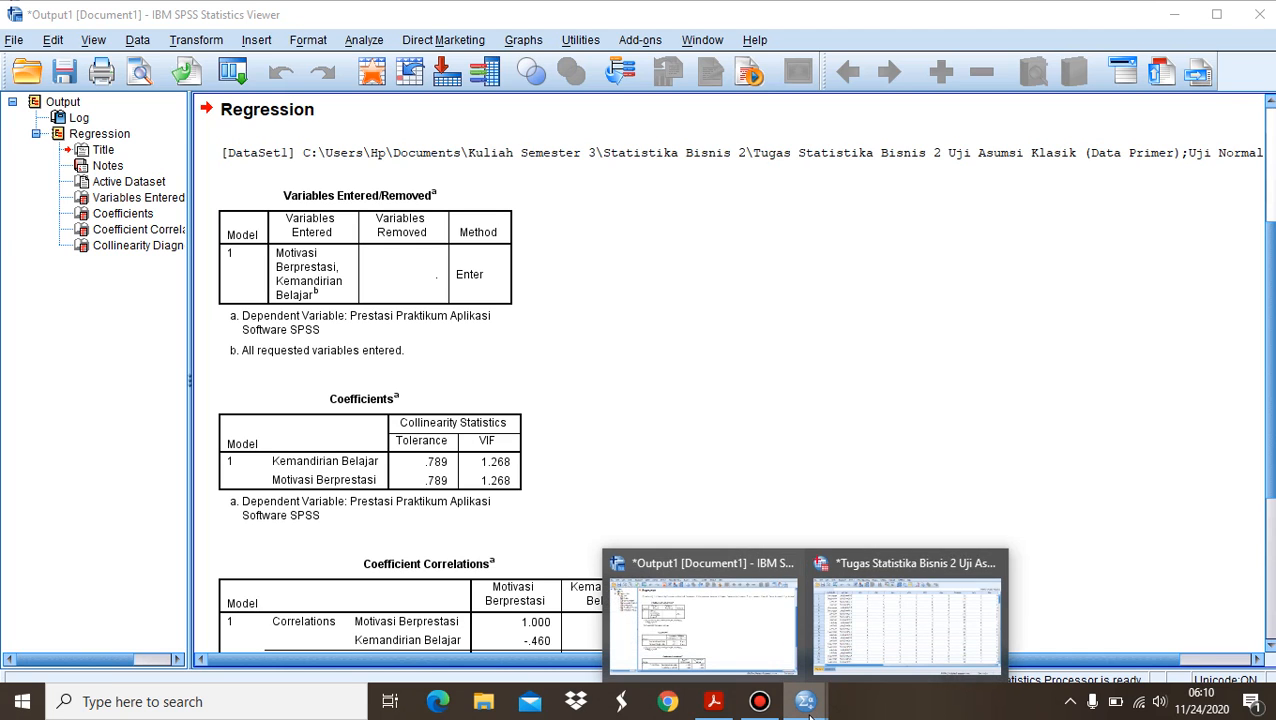
{"action": "left_click", "coordinate": [848, 640]}
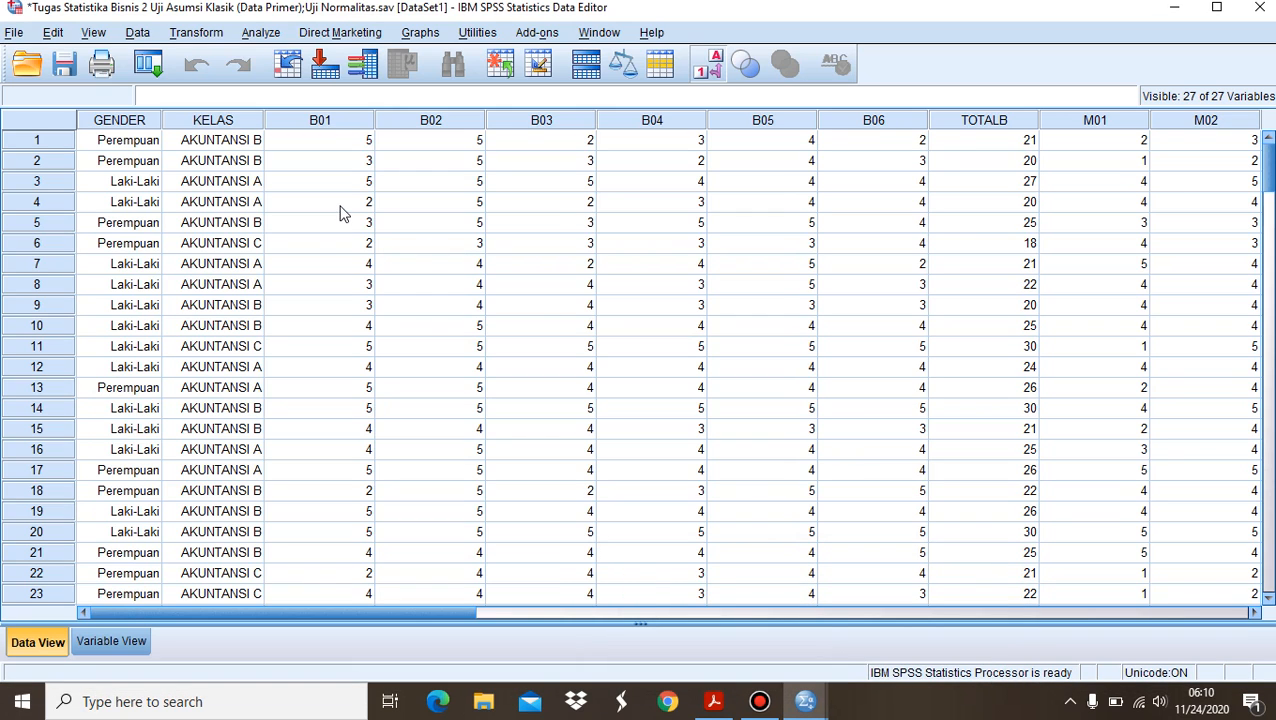
{"action": "left_click", "coordinate": [266, 33]}
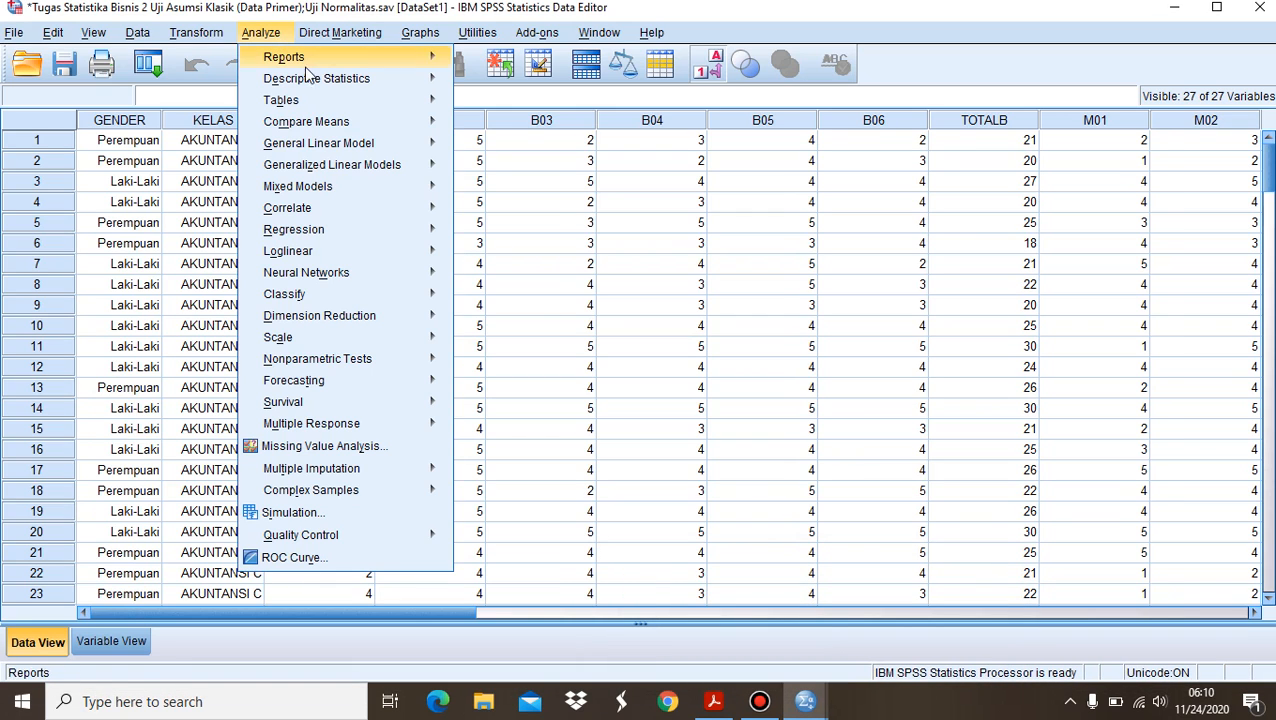
{"action": "mouse_move", "coordinate": [352, 229]}
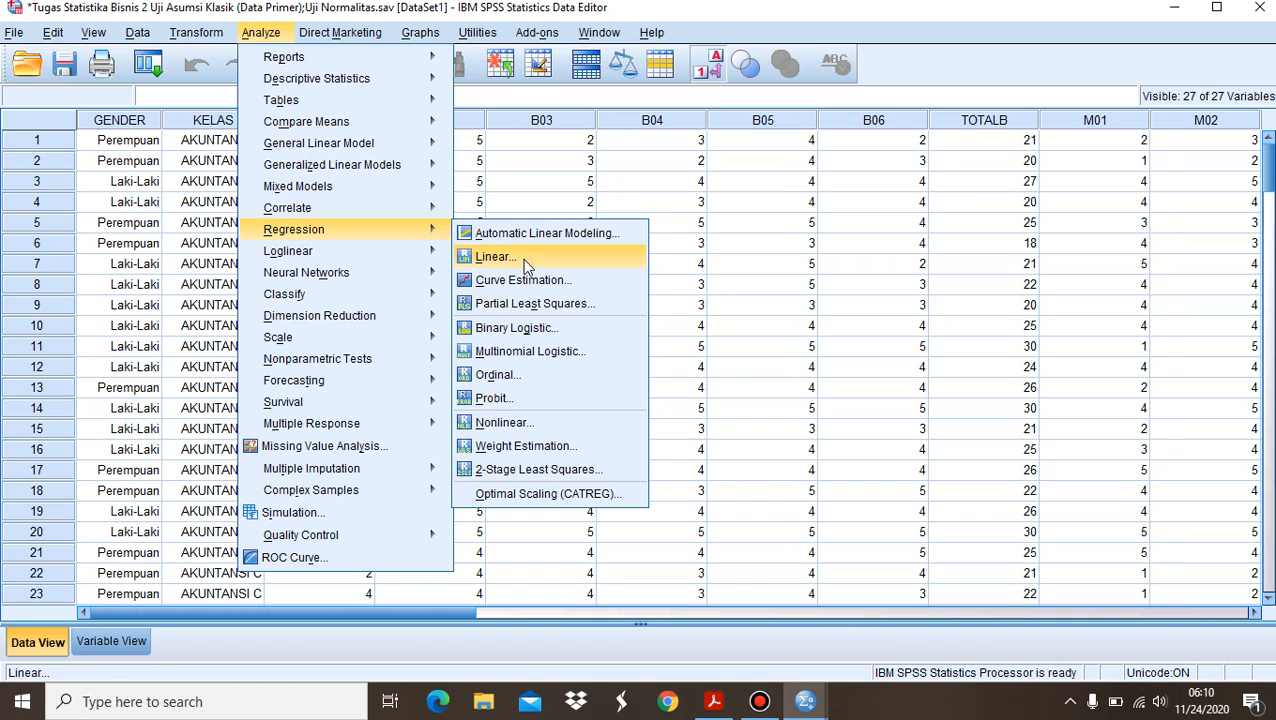
{"action": "left_click", "coordinate": [534, 257]}
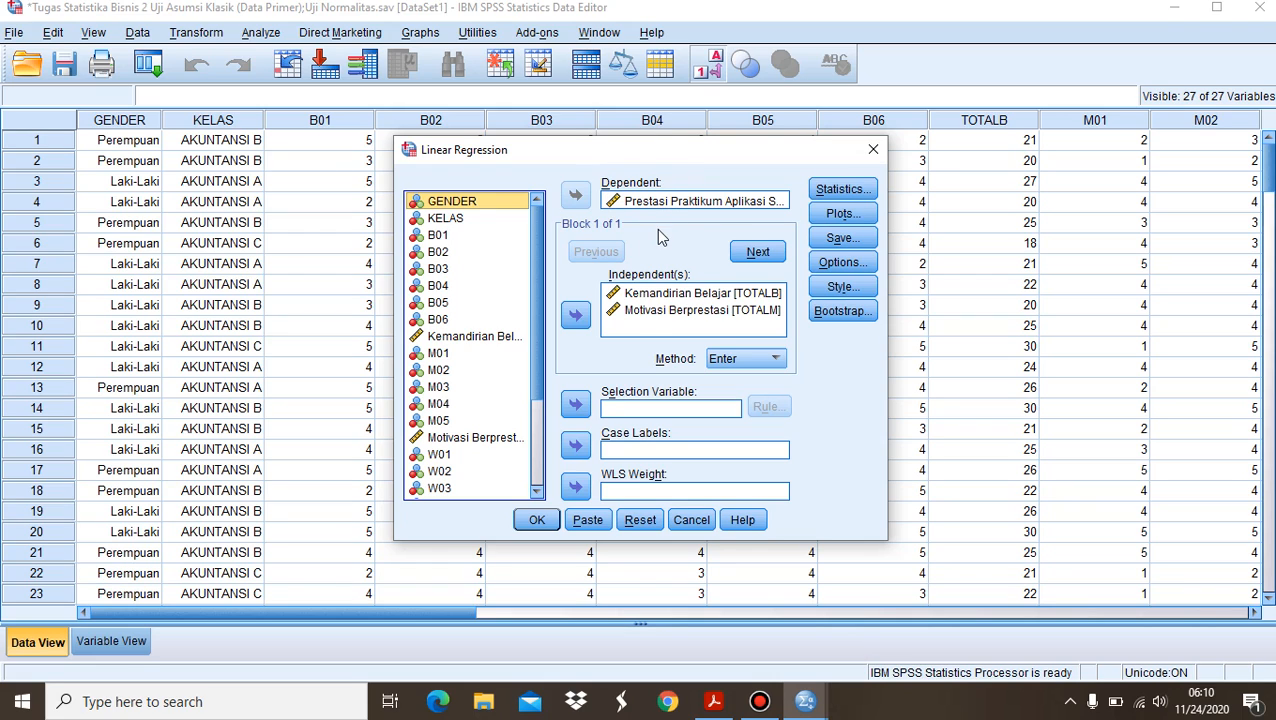
{"action": "left_click", "coordinate": [842, 213]}
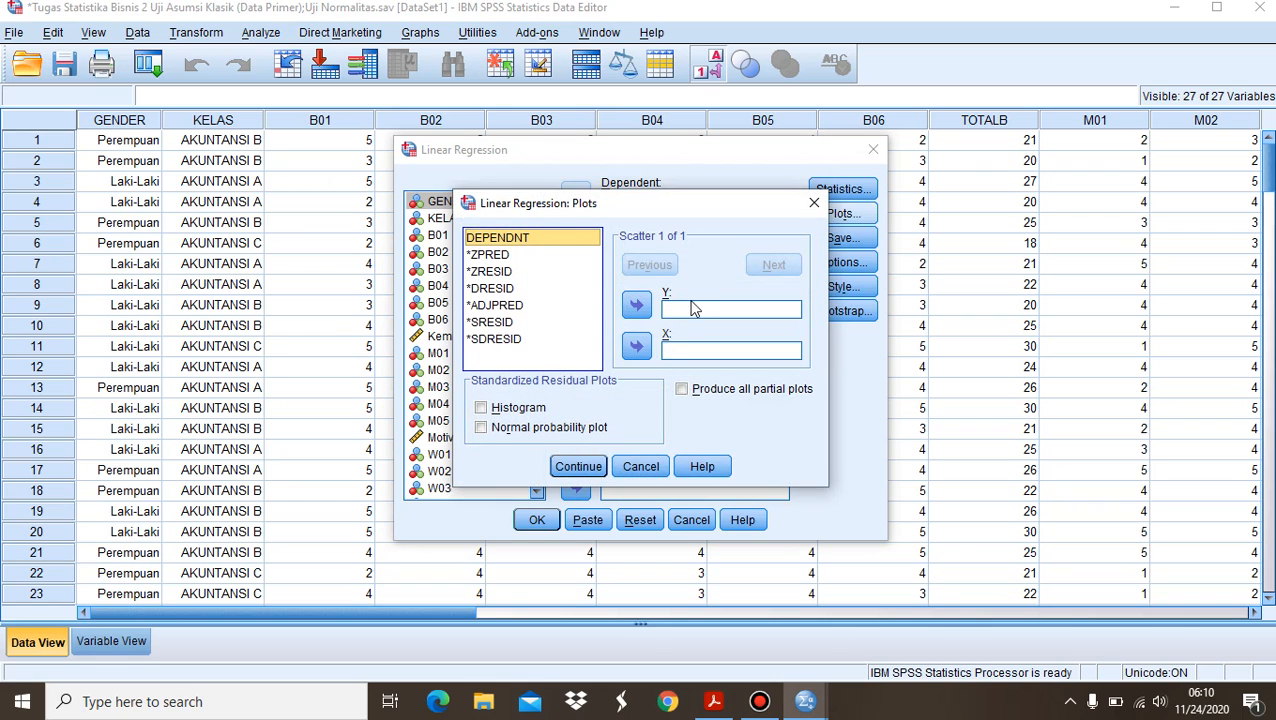
{"action": "left_click", "coordinate": [492, 322]}
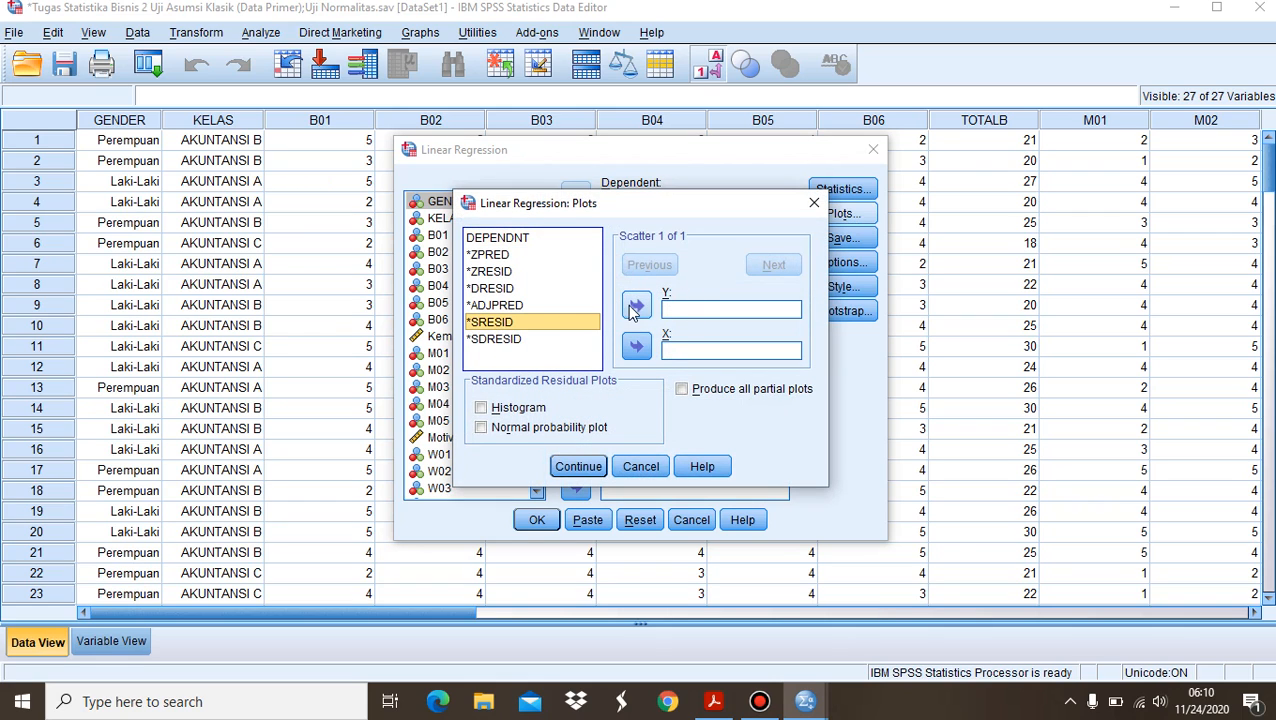
{"action": "left_click", "coordinate": [636, 308]}
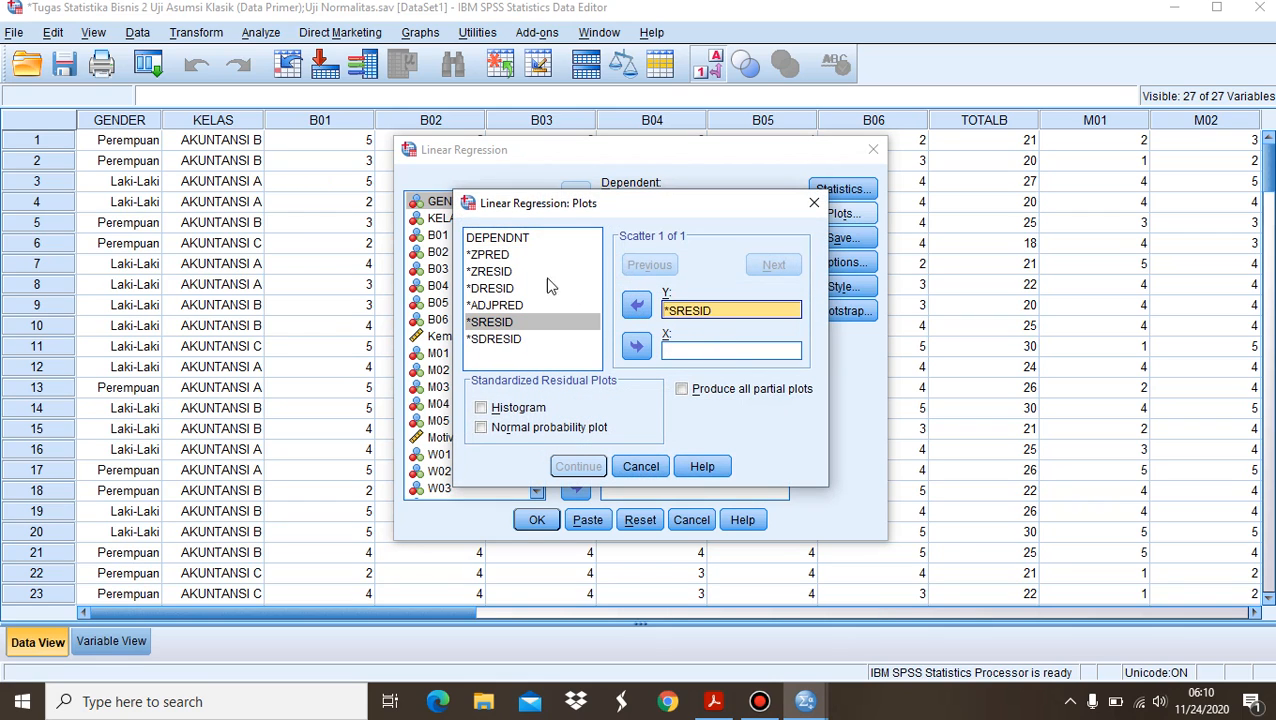
{"action": "left_click", "coordinate": [487, 255]}
{"action": "left_click", "coordinate": [636, 345]}
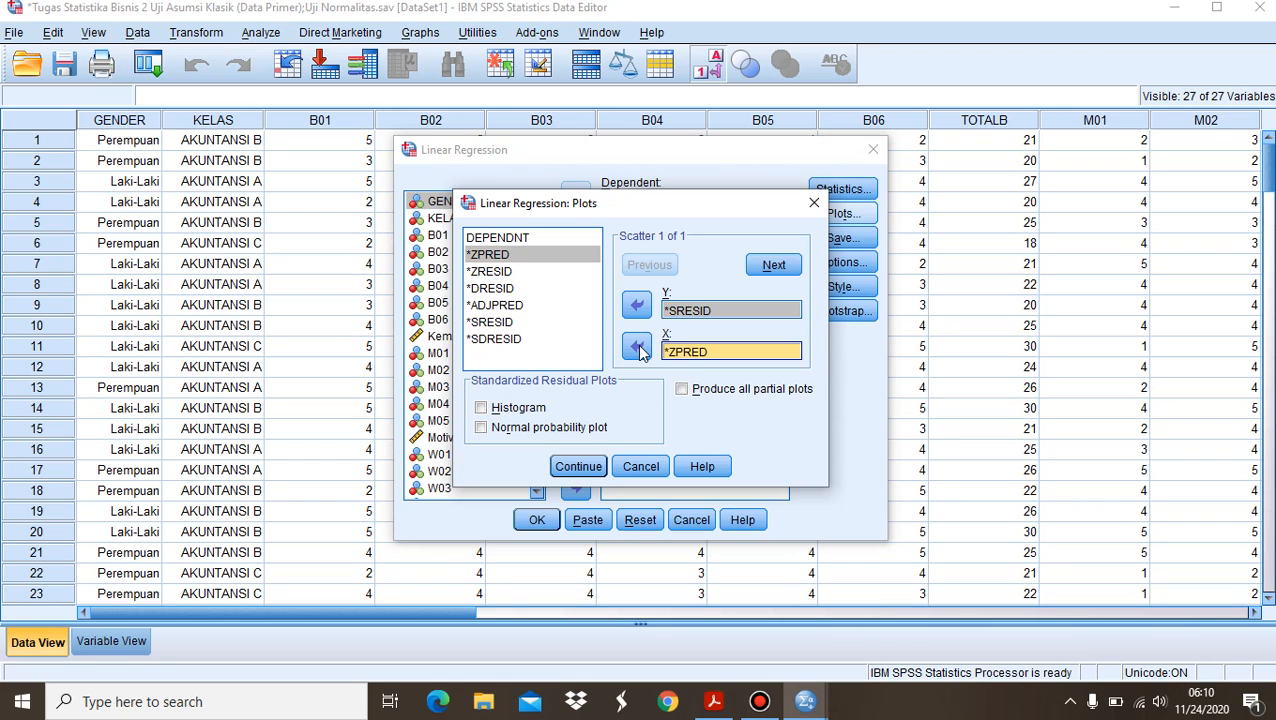
{"action": "left_click", "coordinate": [578, 470]}
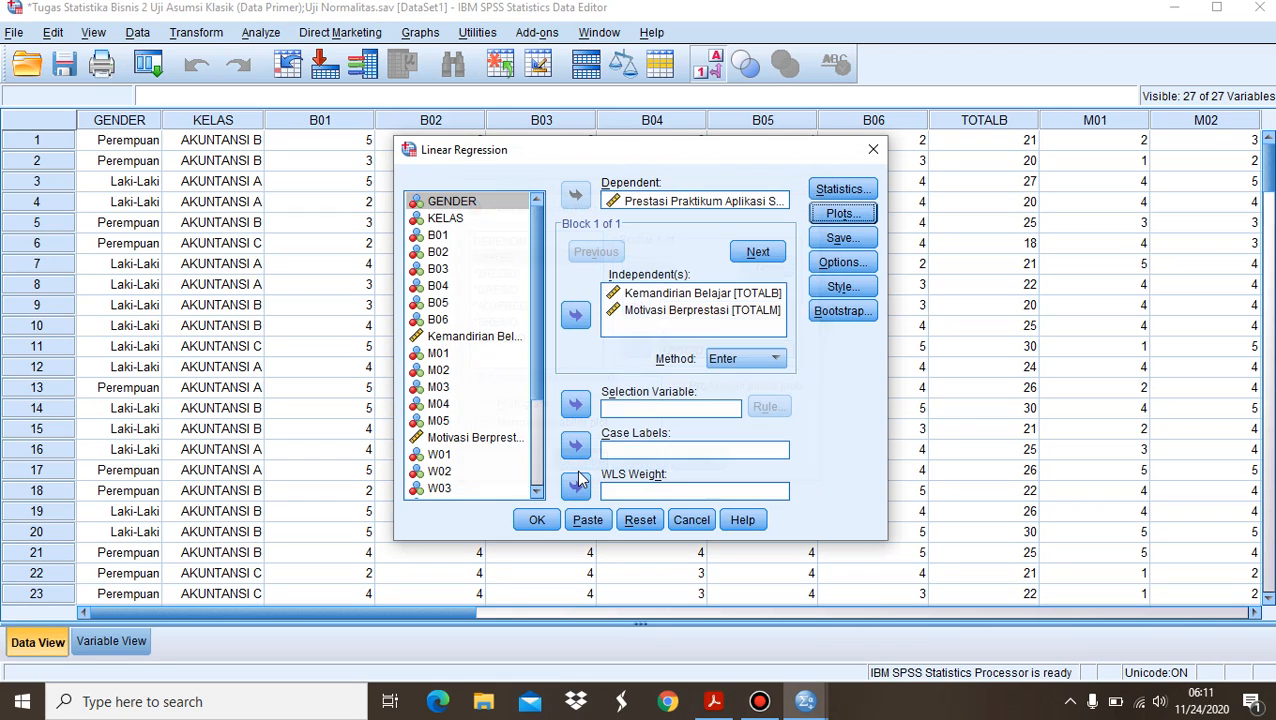
{"action": "left_click", "coordinate": [538, 520]}
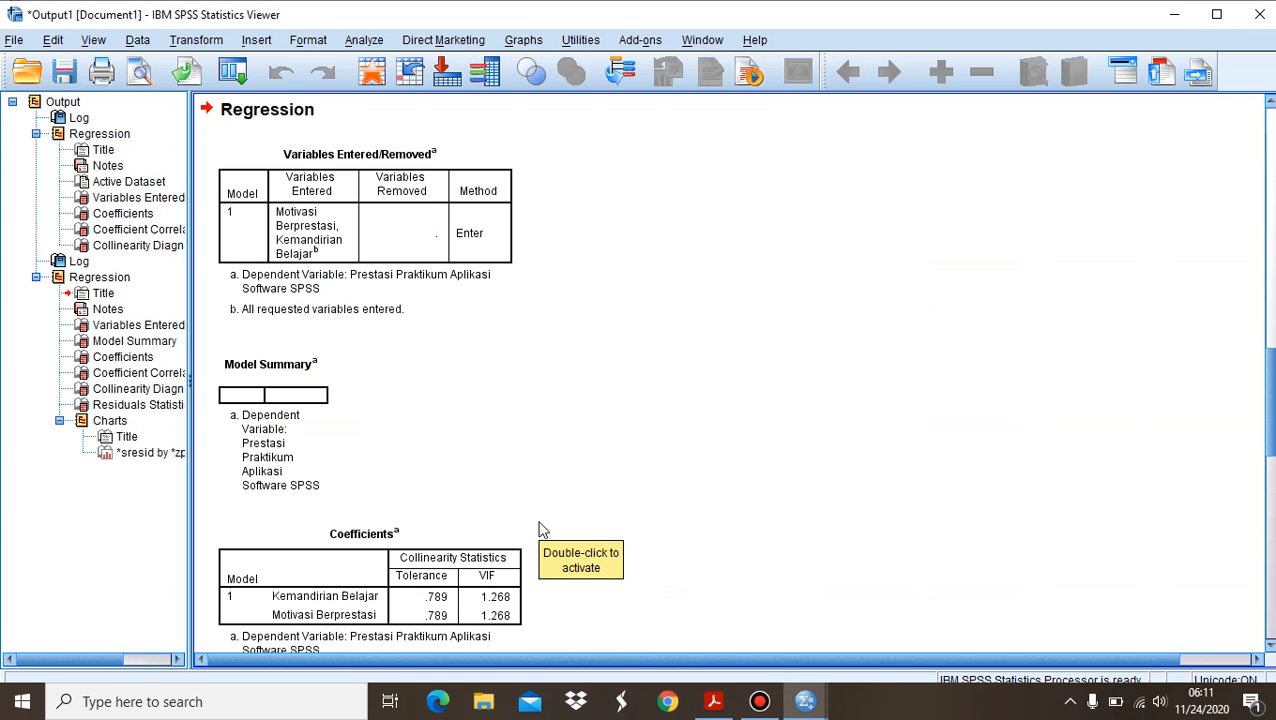
Examine the distribution of points in the residual scatterplot at the end of the regression output
{"action": "left_click_drag", "start_coordinate": [1271, 434], "coordinate": [1271, 627]}
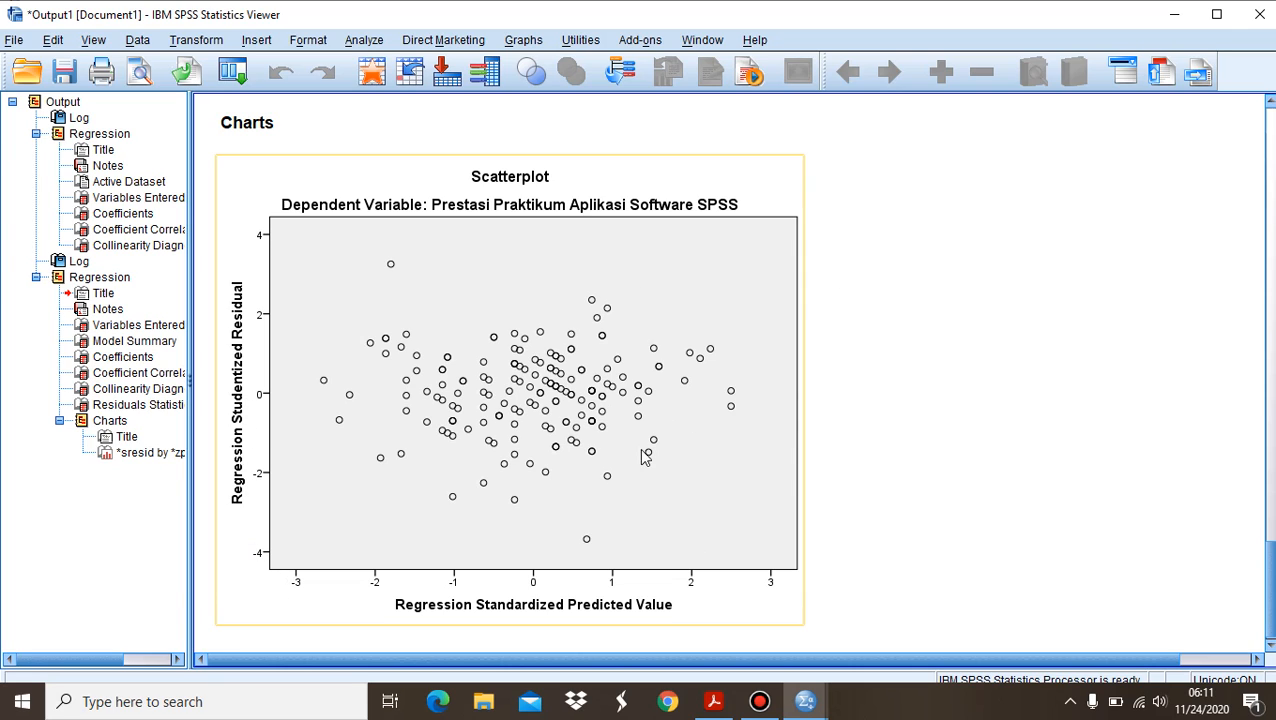
{"action": "left_click", "coordinate": [870, 421]}
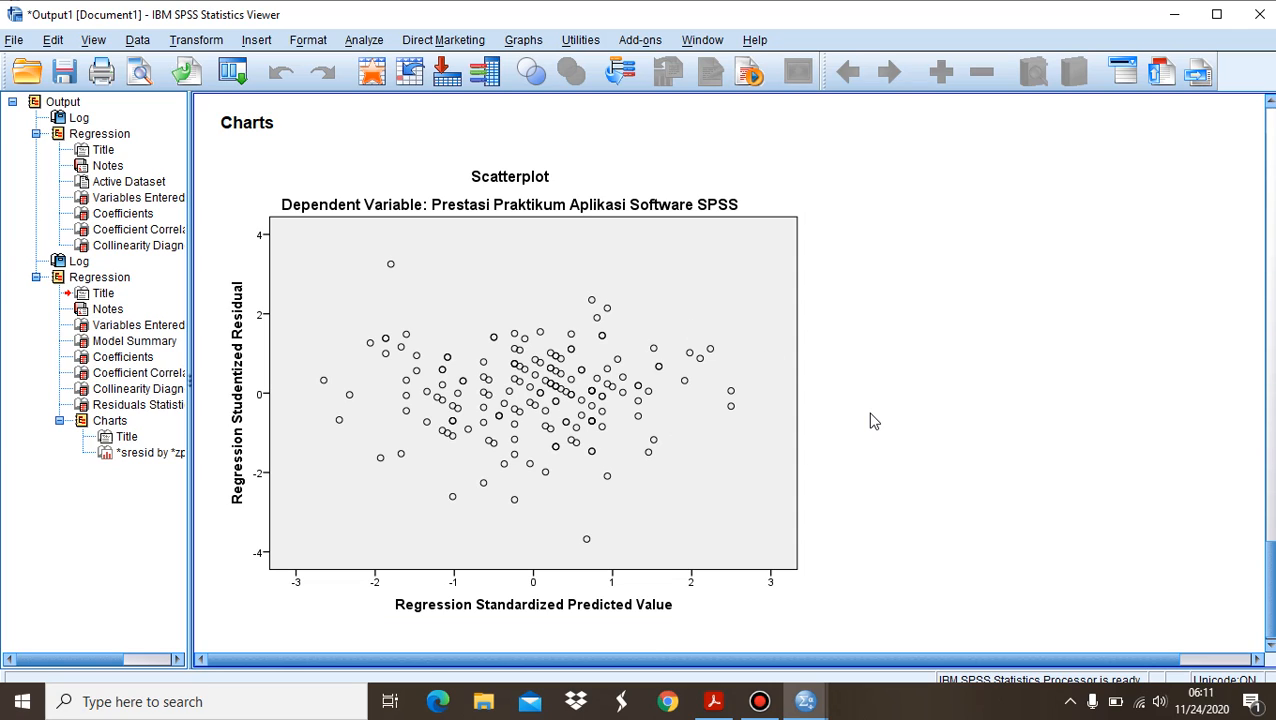
{"action": "left_click", "coordinate": [628, 318]}
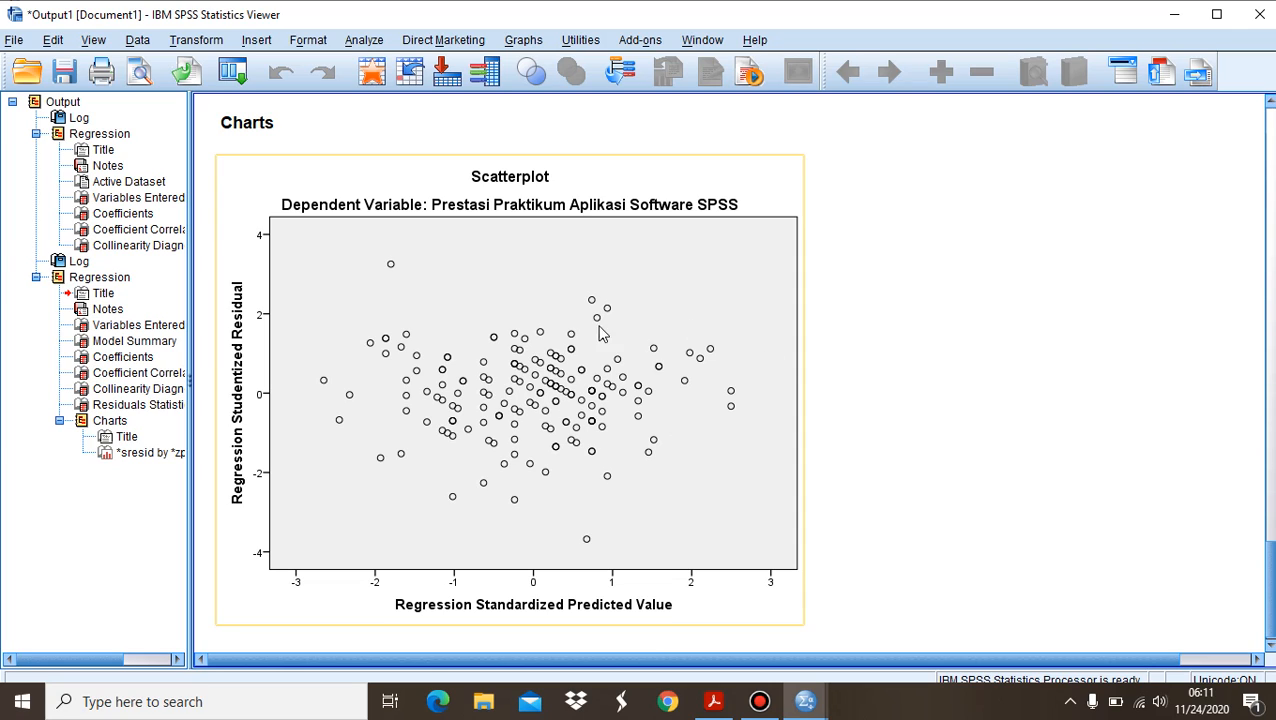
{"action": "left_click", "coordinate": [818, 388]}
{"action": "left_click", "coordinate": [760, 375]}
{"action": "left_click", "coordinate": [842, 402]}
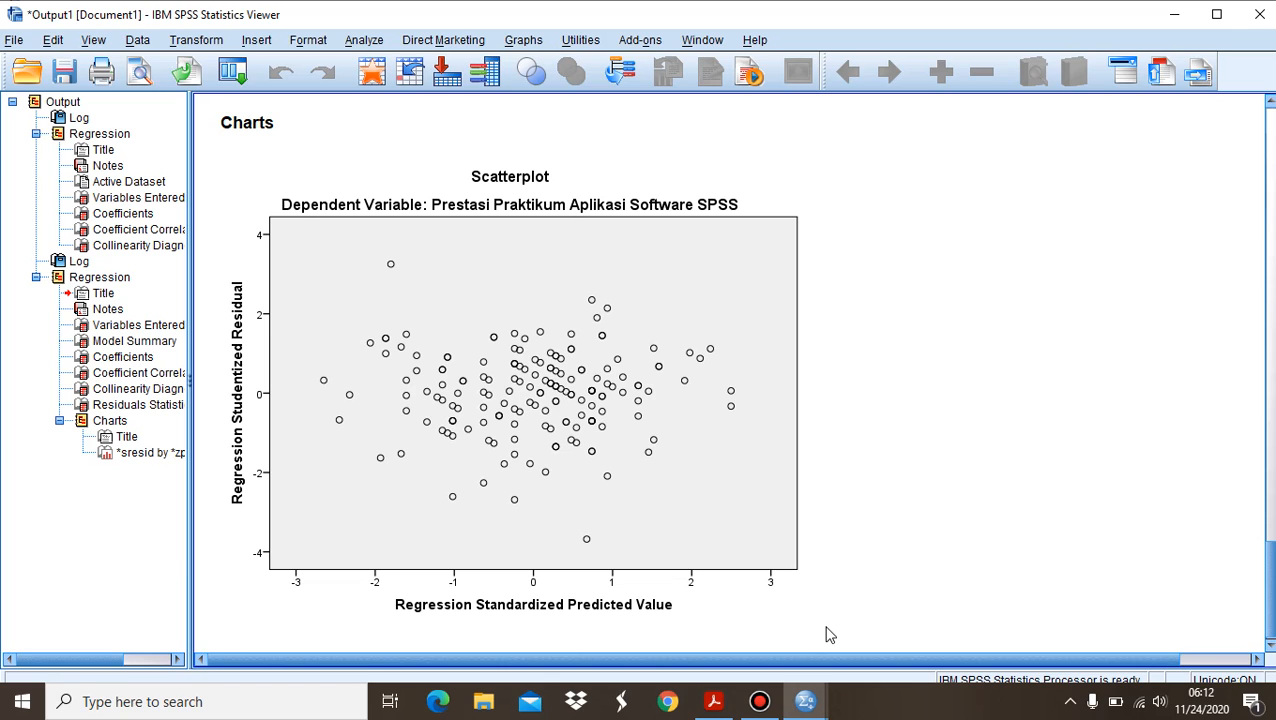
From the data set, start a Compute Variable transformation with Abs_RES1 as the target variable
{"action": "left_click", "coordinate": [808, 704]}
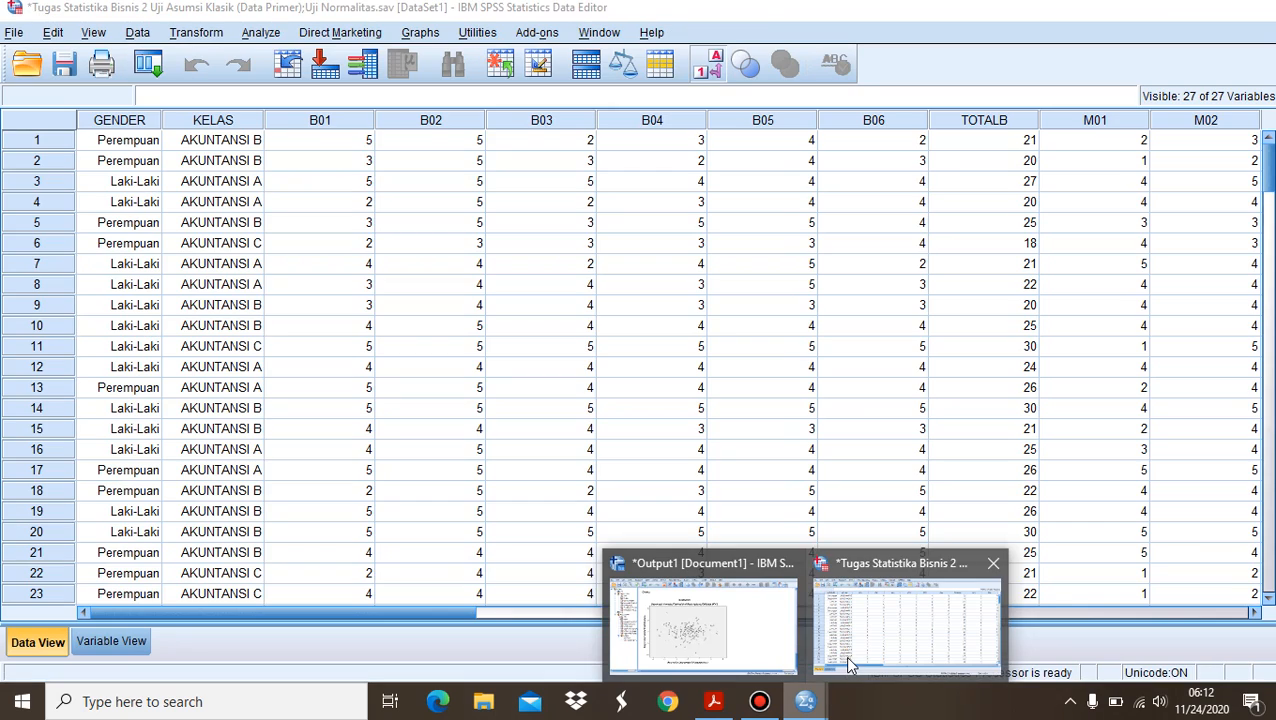
{"action": "left_click", "coordinate": [850, 662]}
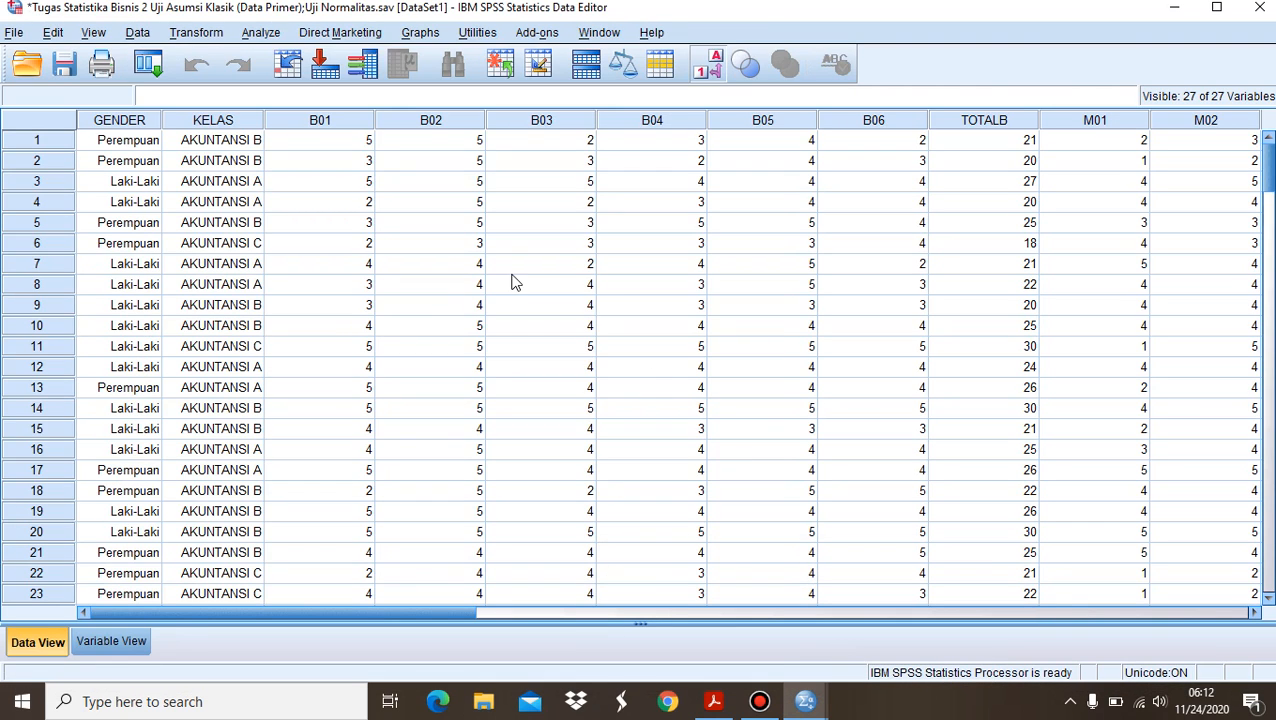
{"action": "left_click", "coordinate": [205, 33]}
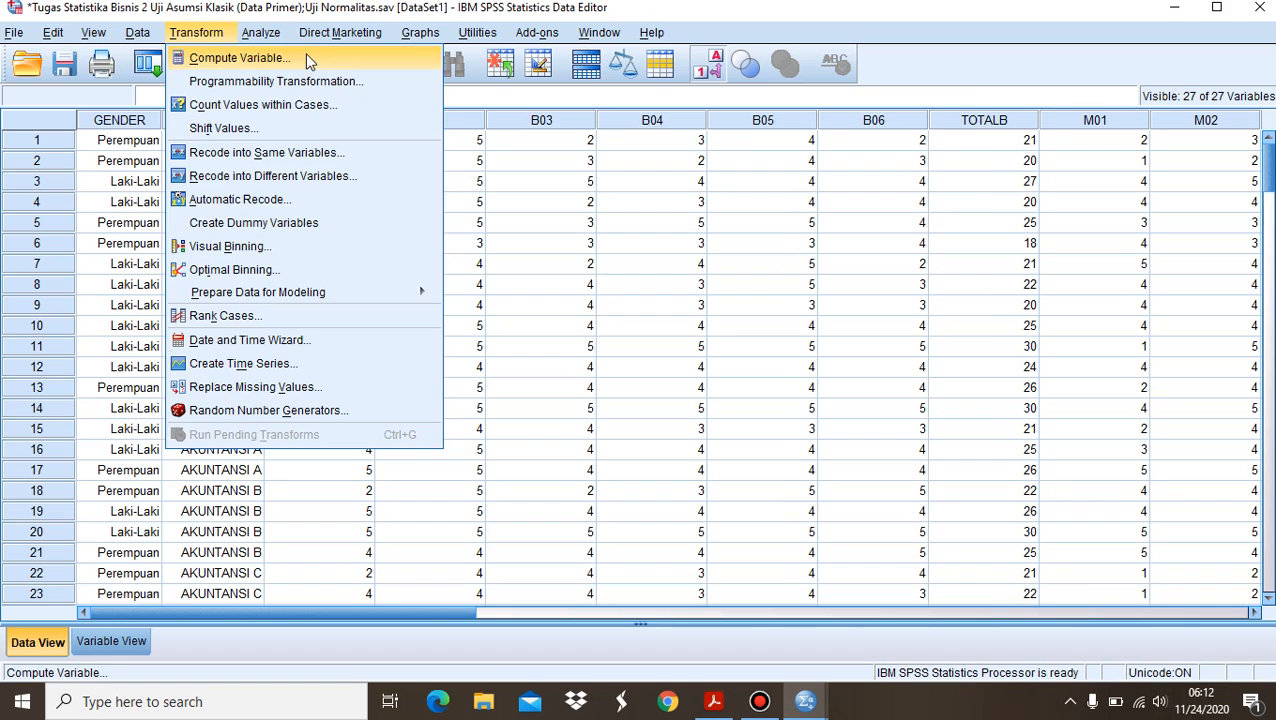
{"action": "left_click", "coordinate": [240, 58]}
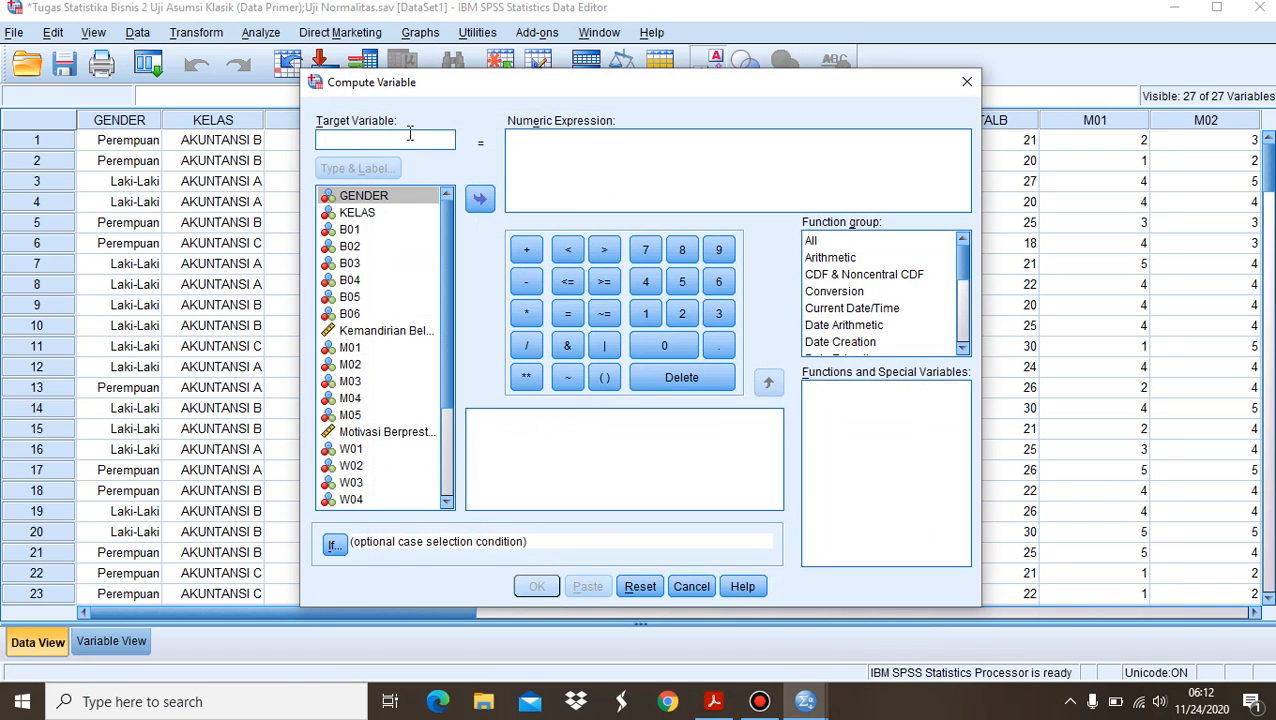
{"action": "left_click_drag", "start_coordinate": [447, 233], "coordinate": [458, 327]}
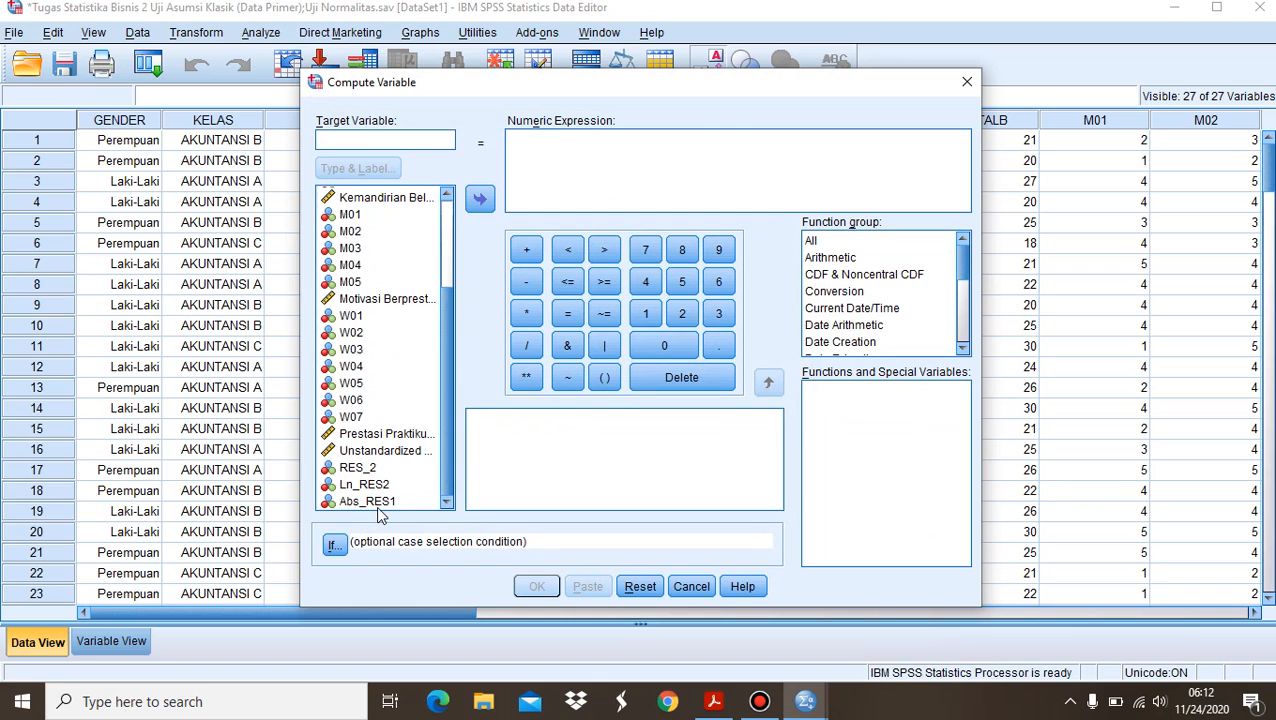
{"action": "type", "text": "Abs_RES1"}
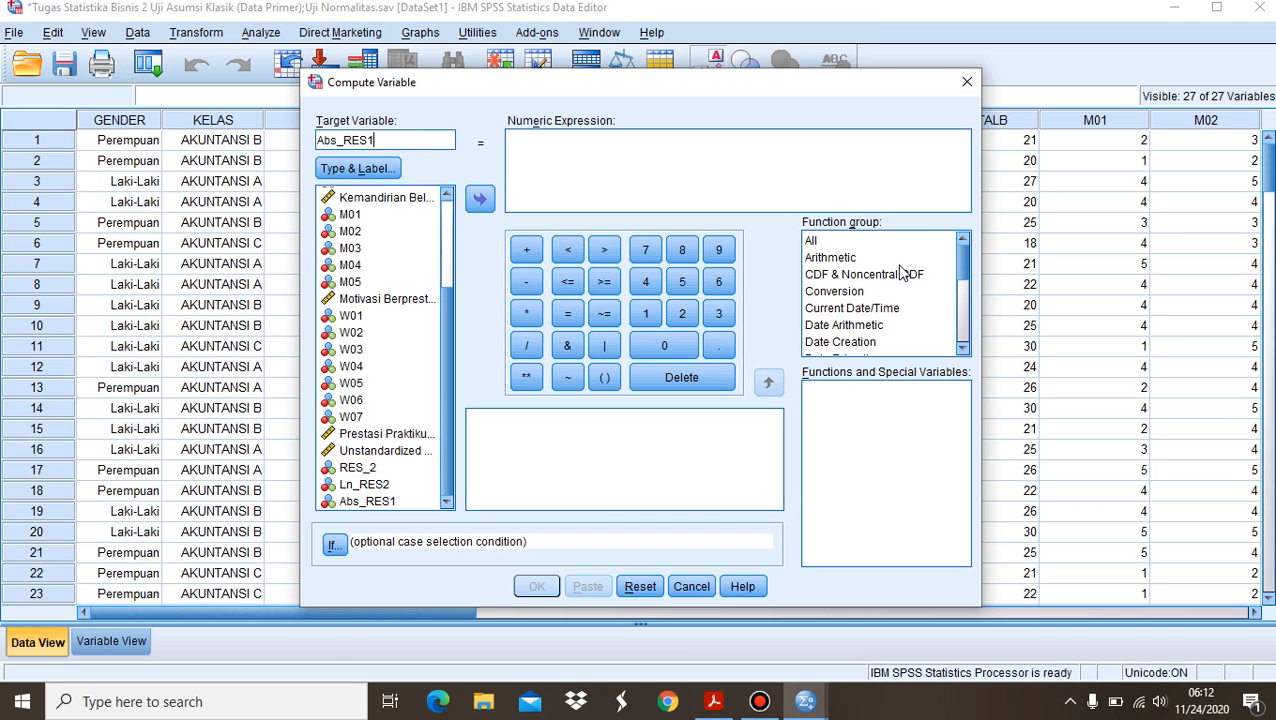
Set the numeric expression to ABS(RES_1) using the Abs function and the unstandardized residual, and compute it over the existing variable
{"action": "left_click", "coordinate": [819, 242]}
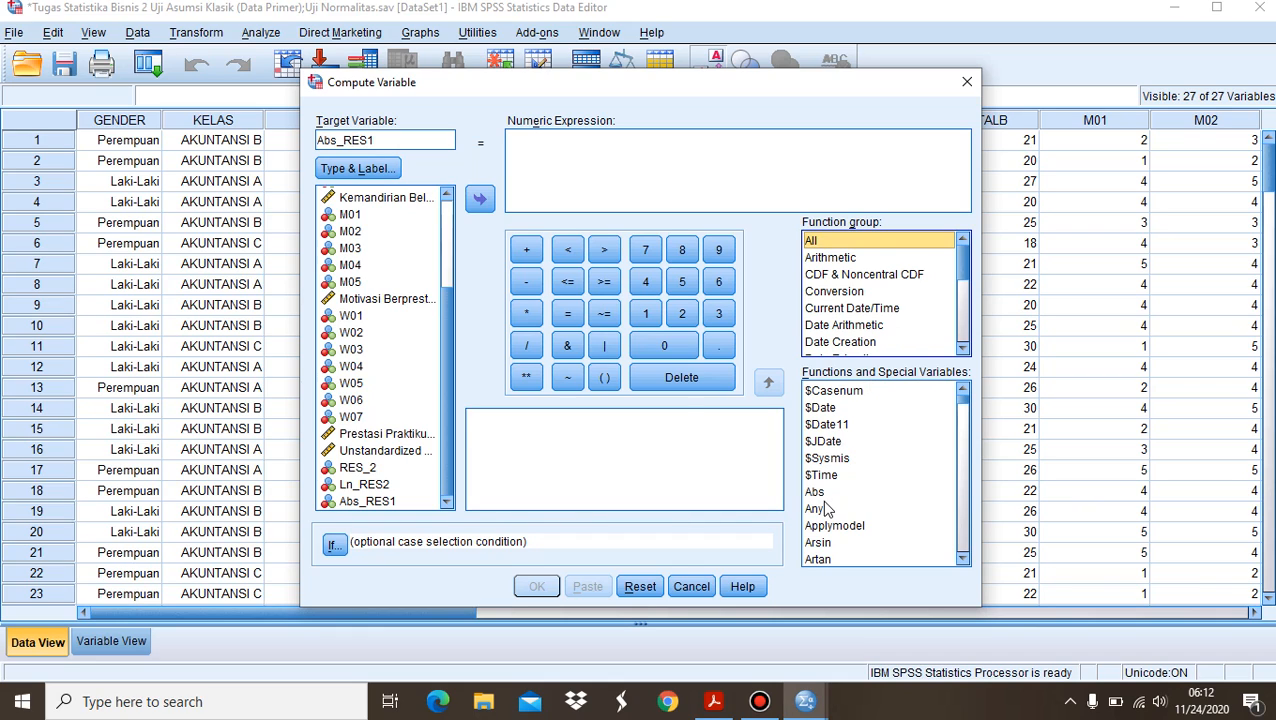
{"action": "left_click", "coordinate": [815, 492]}
{"action": "left_click", "coordinate": [768, 382]}
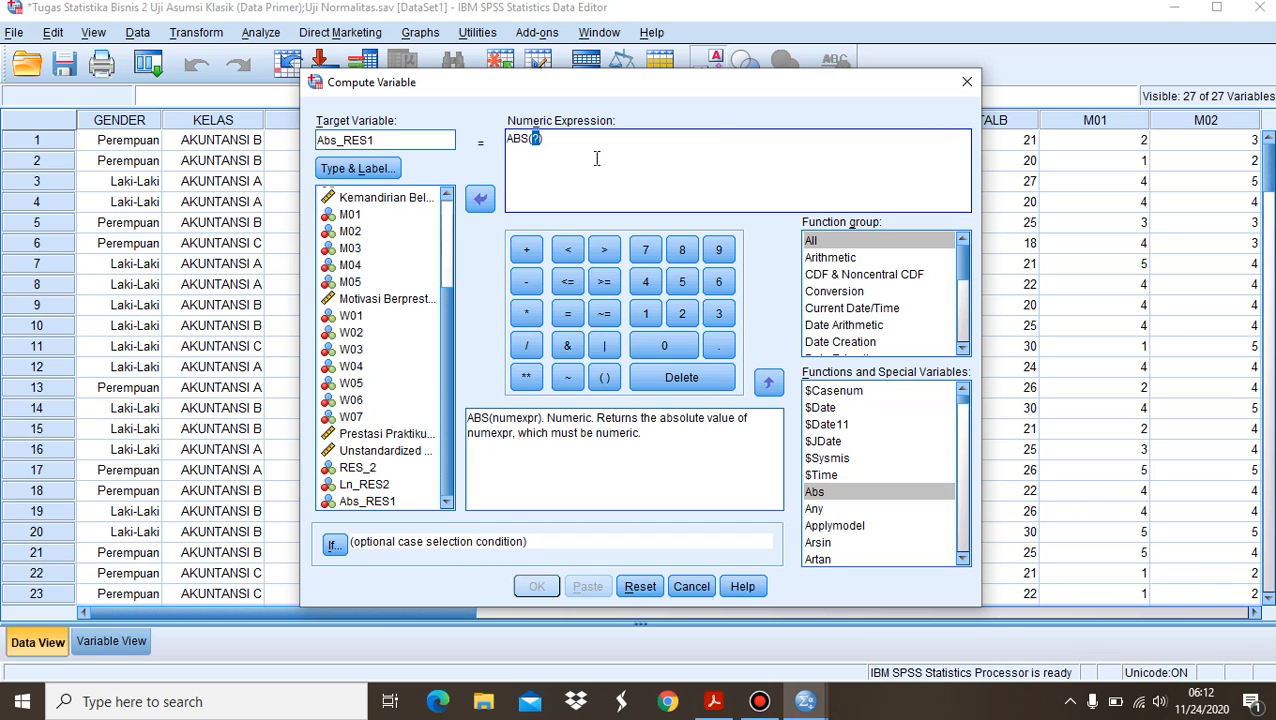
{"action": "key", "text": "BackSpace"}
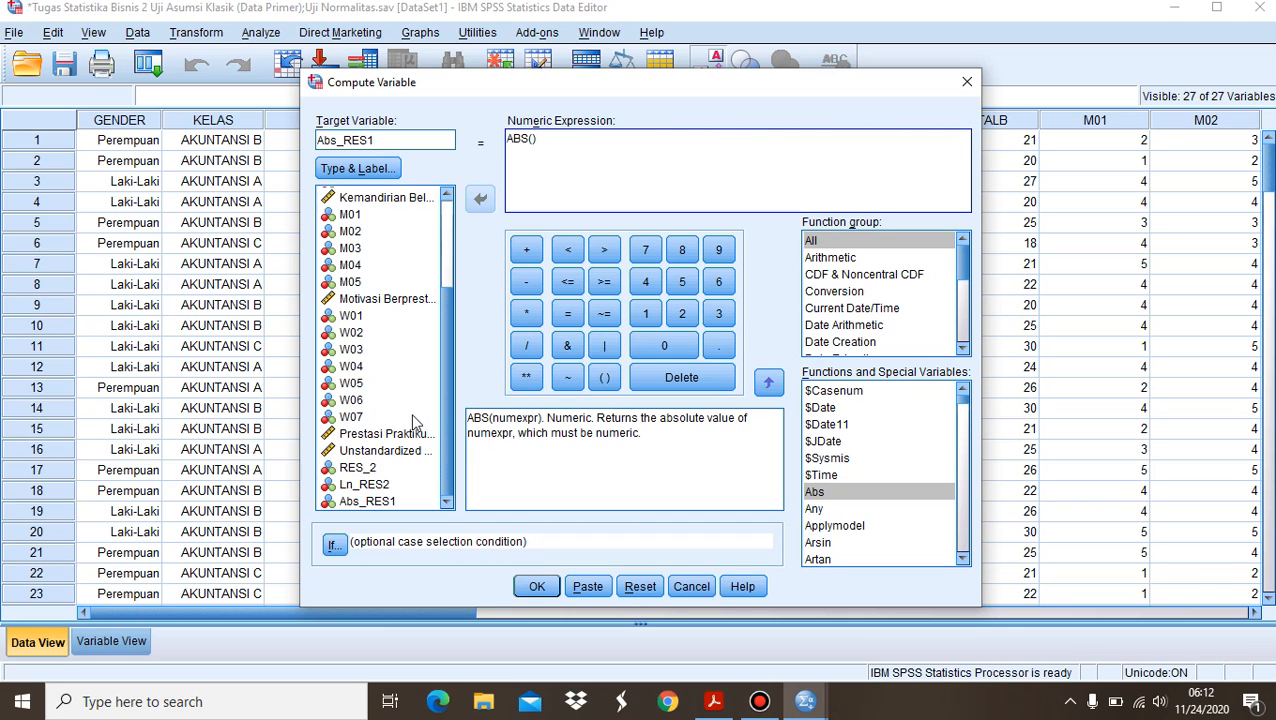
{"action": "left_click", "coordinate": [416, 455]}
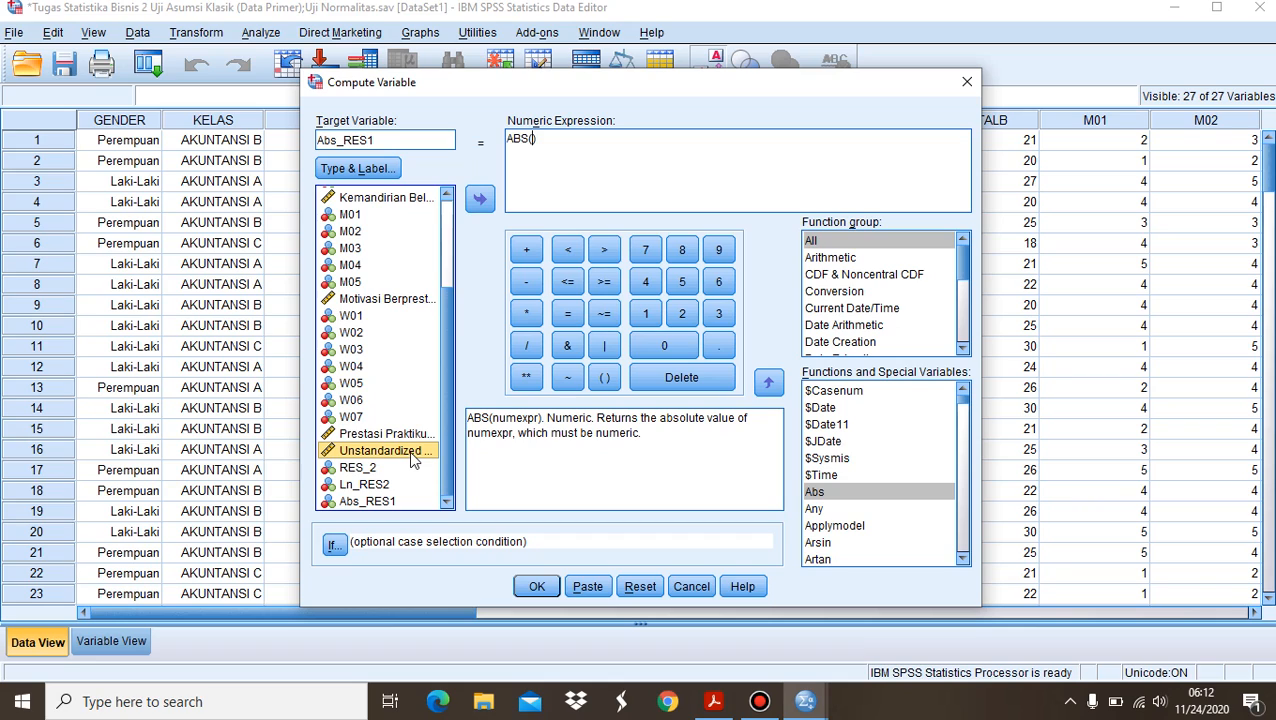
{"action": "left_click", "coordinate": [481, 202]}
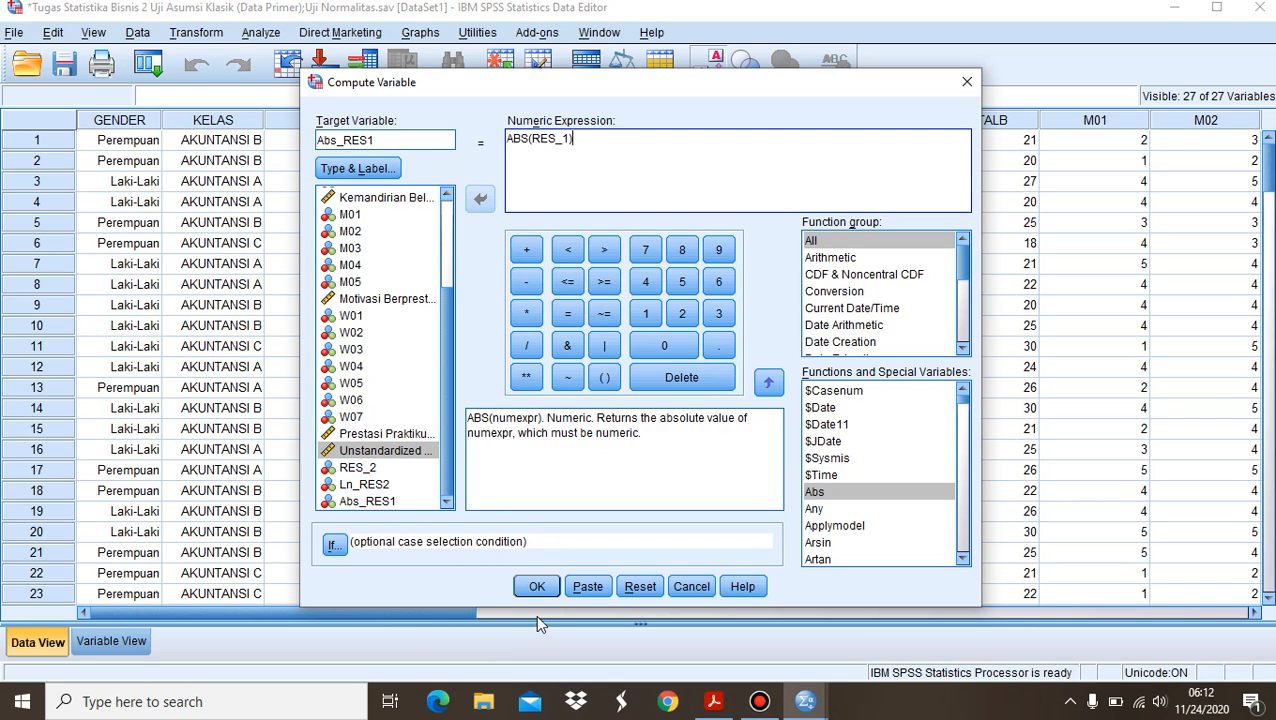
{"action": "left_click", "coordinate": [537, 588]}
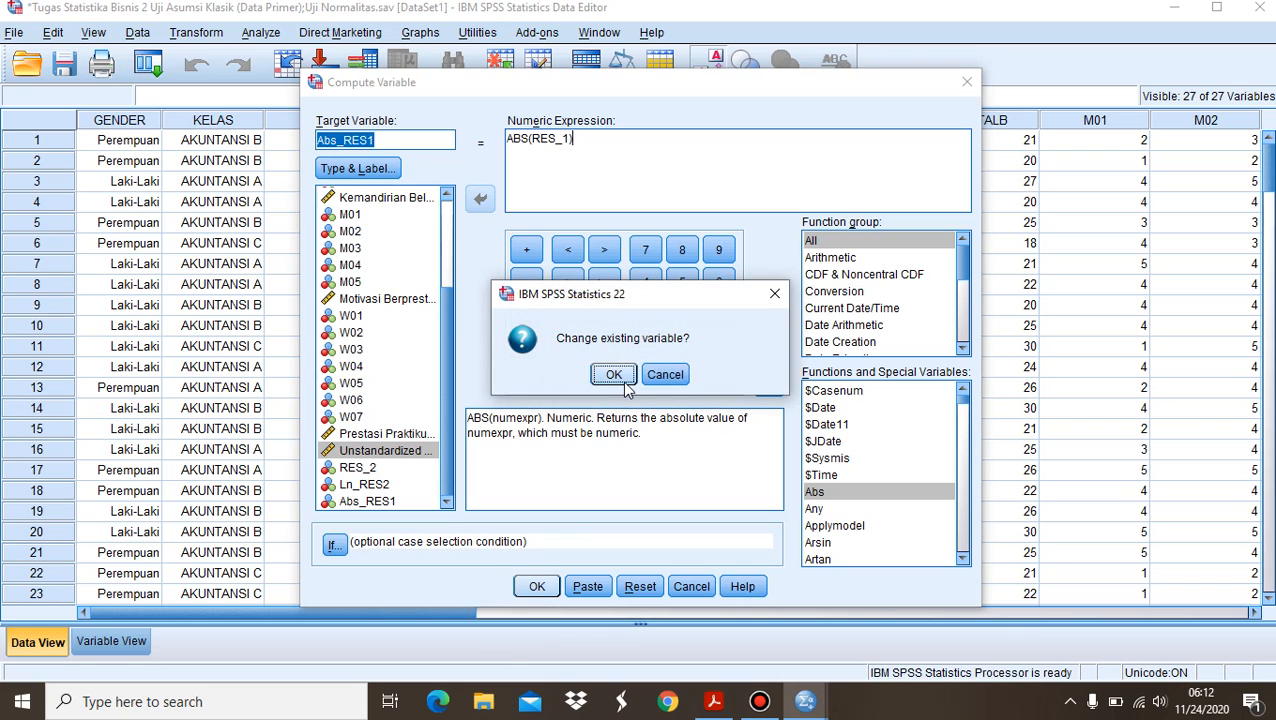
{"action": "left_click", "coordinate": [627, 386]}
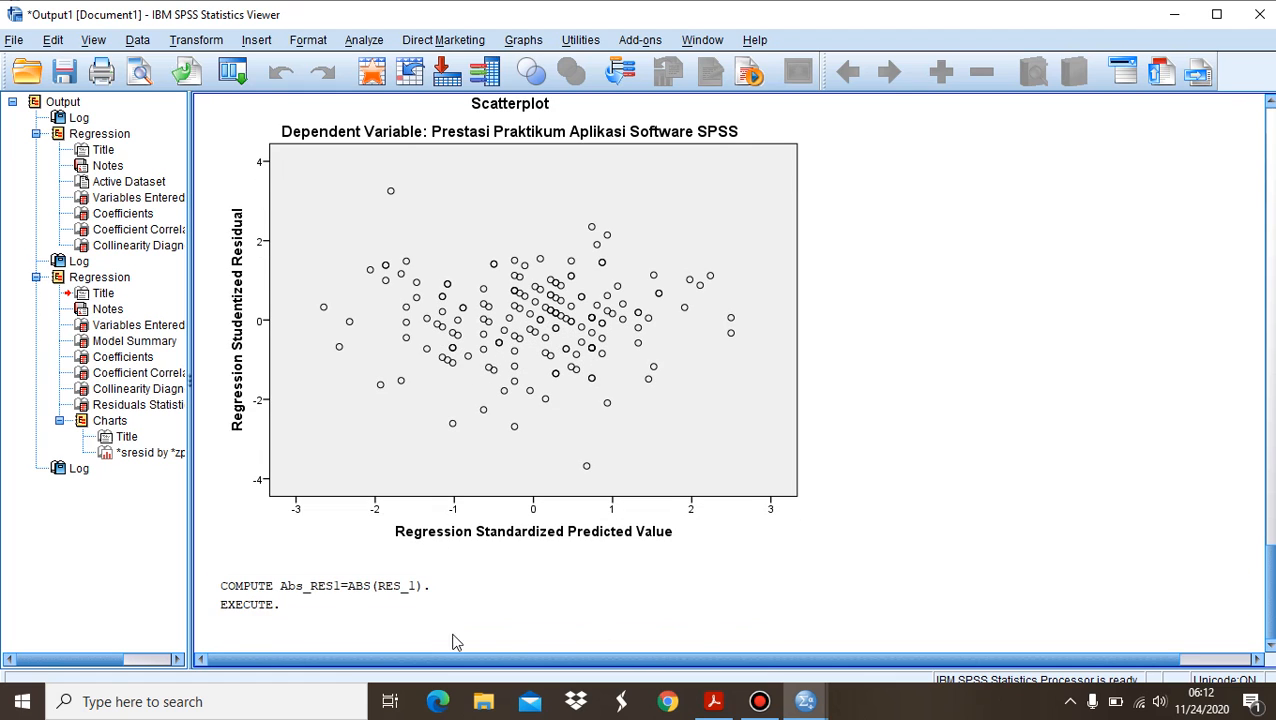
Check the computed Abs_RES1 values against RES_1 in the data set
{"action": "left_click", "coordinate": [808, 710]}
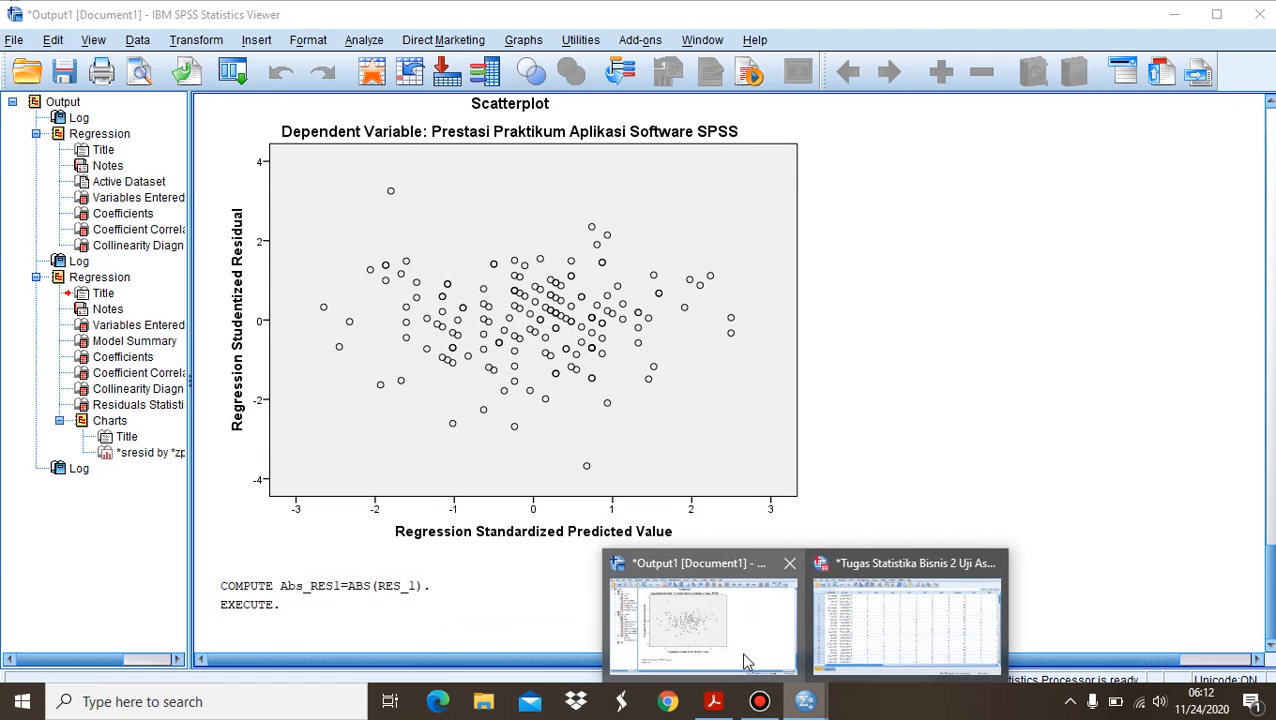
{"action": "left_click", "coordinate": [860, 638]}
{"action": "left_click_drag", "start_coordinate": [458, 618], "coordinate": [967, 614]}
{"action": "left_click_drag", "start_coordinate": [970, 675], "coordinate": [1080, 680]}
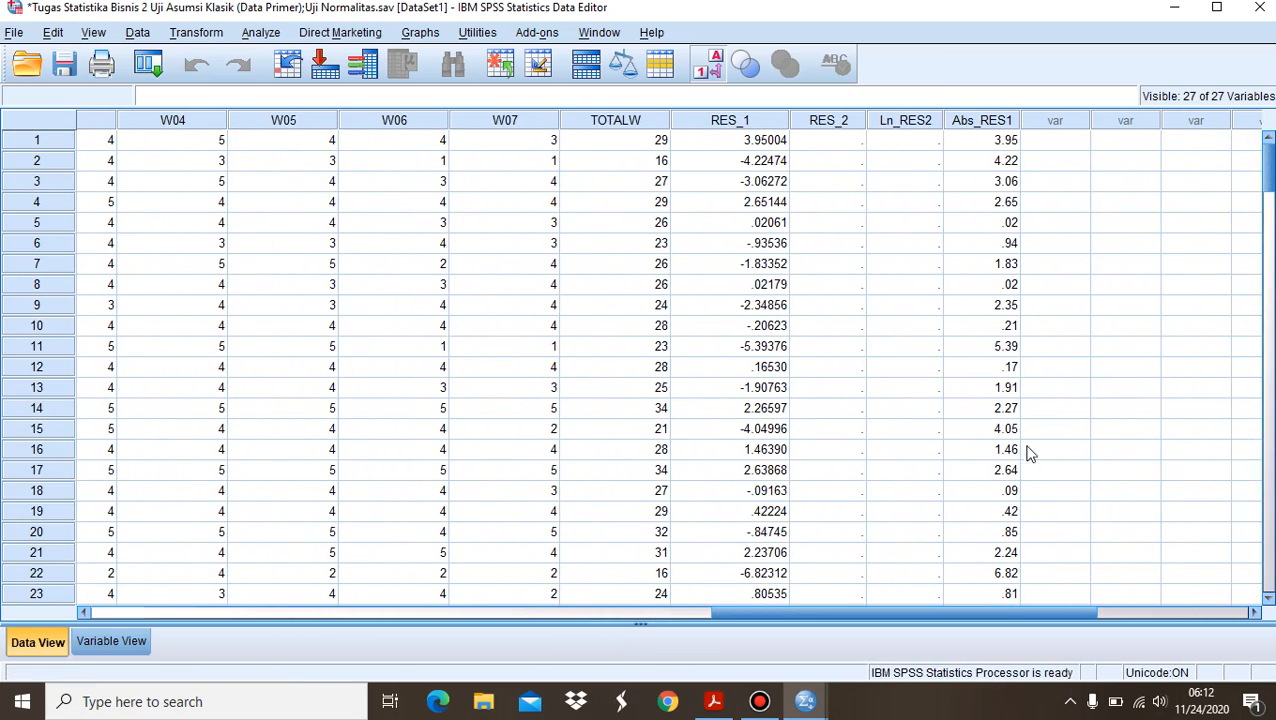
{"action": "left_click_drag", "start_coordinate": [1000, 612], "coordinate": [641, 618]}
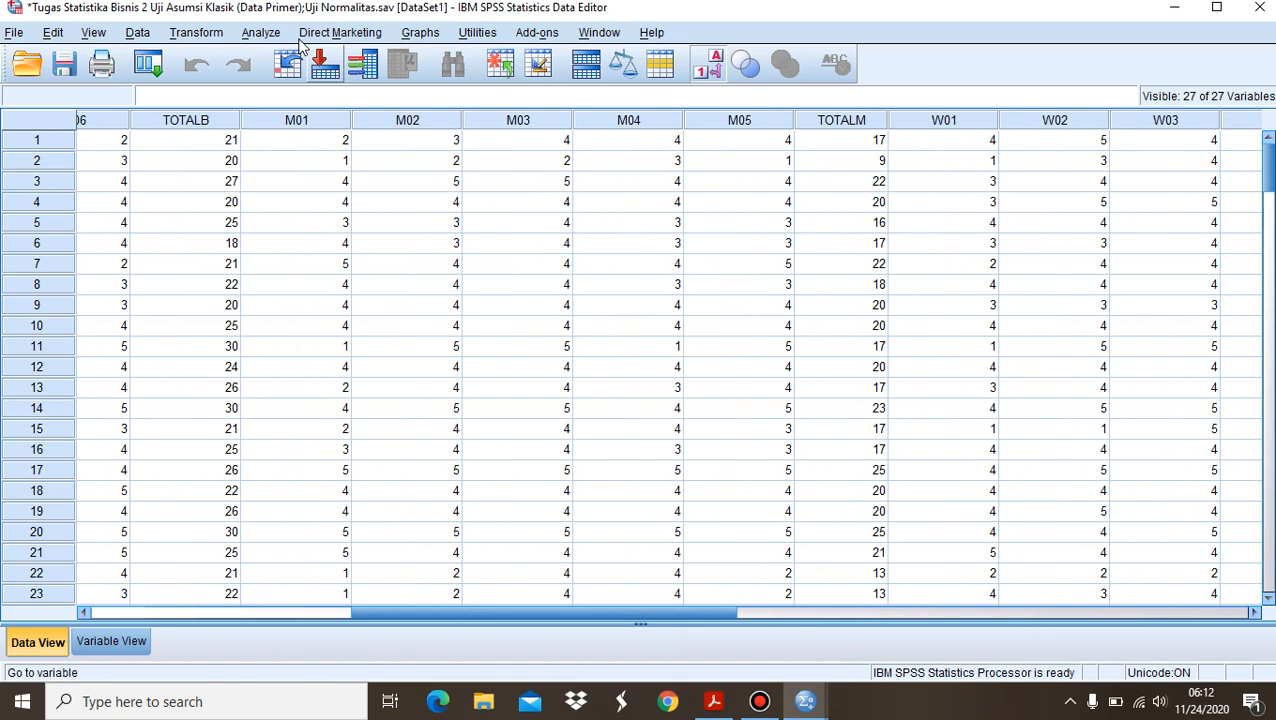
In a linear regression, replace the dependent variable Prestasi Praktikum with Abs_RES1, keeping Kemandirian Belajar and Motivasi Berprestasi as independents
{"action": "left_click", "coordinate": [277, 36]}
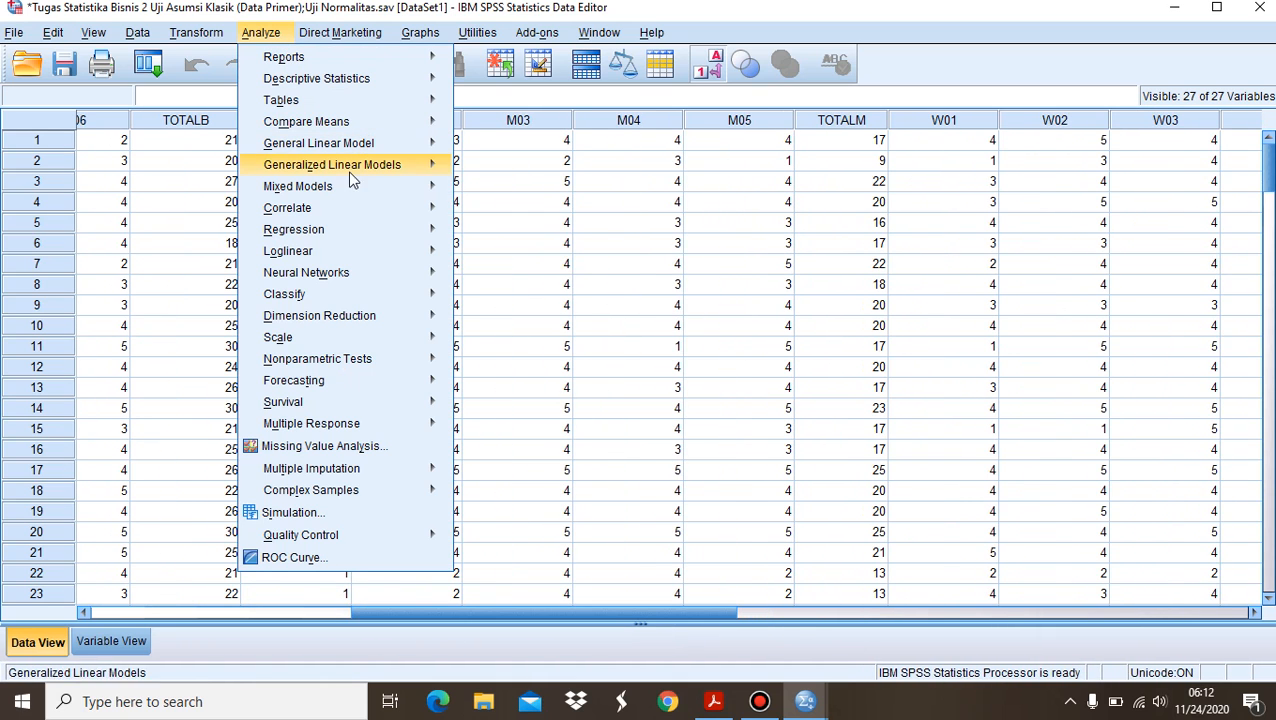
{"action": "mouse_move", "coordinate": [350, 232]}
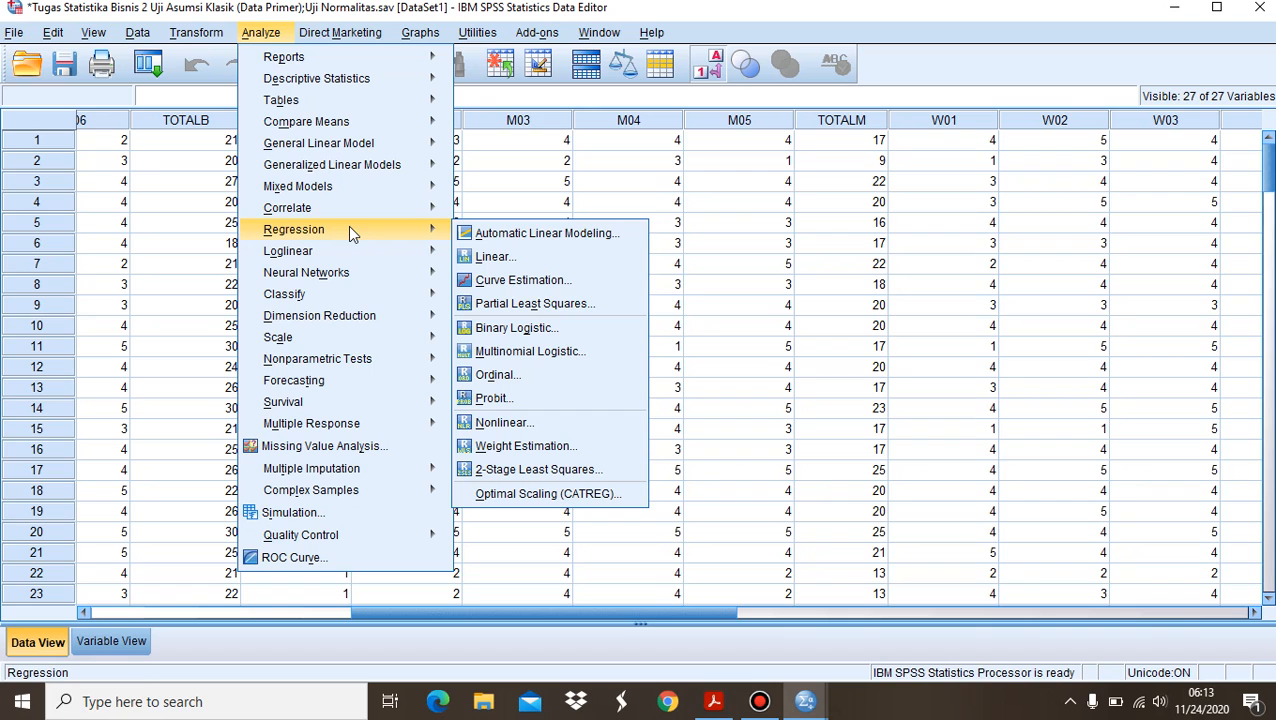
{"action": "left_click", "coordinate": [551, 260]}
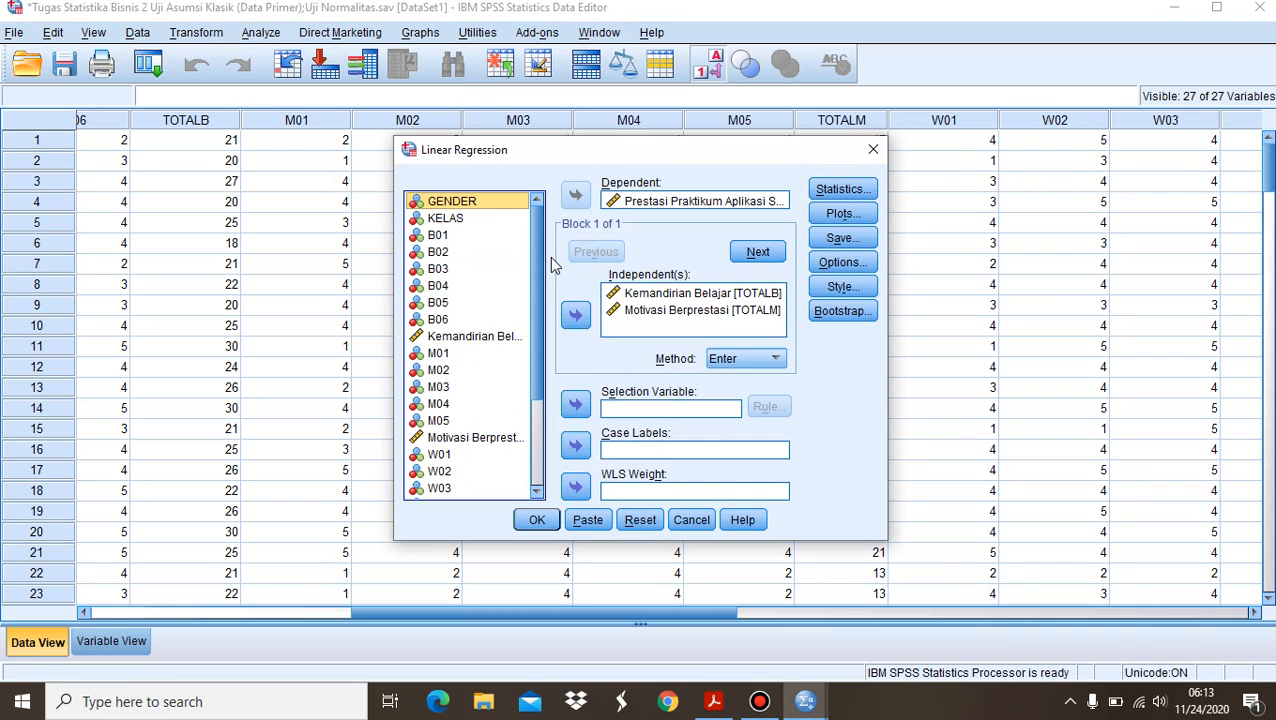
{"action": "left_click", "coordinate": [614, 203]}
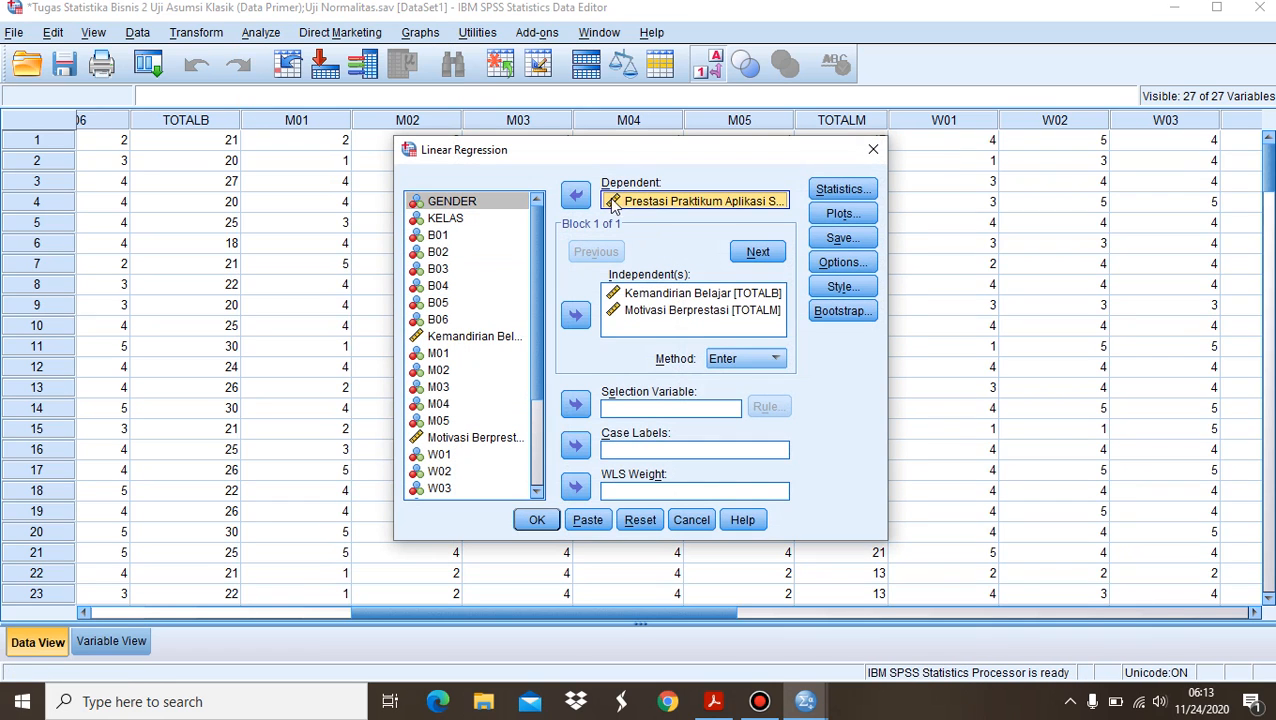
{"action": "left_click", "coordinate": [577, 197]}
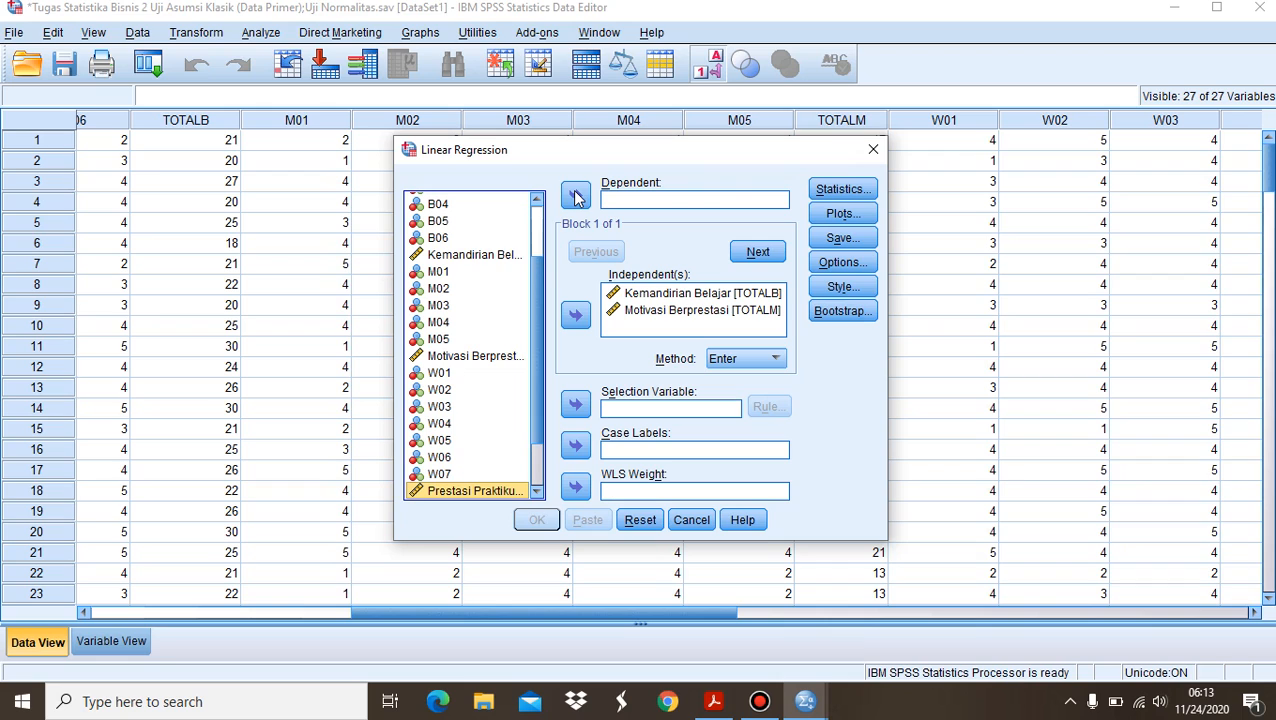
{"action": "scroll", "coordinate": [531, 303], "scroll_direction": "down", "scroll_amount": 2}
{"action": "scroll", "coordinate": [533, 347], "scroll_direction": "down", "scroll_amount": 1}
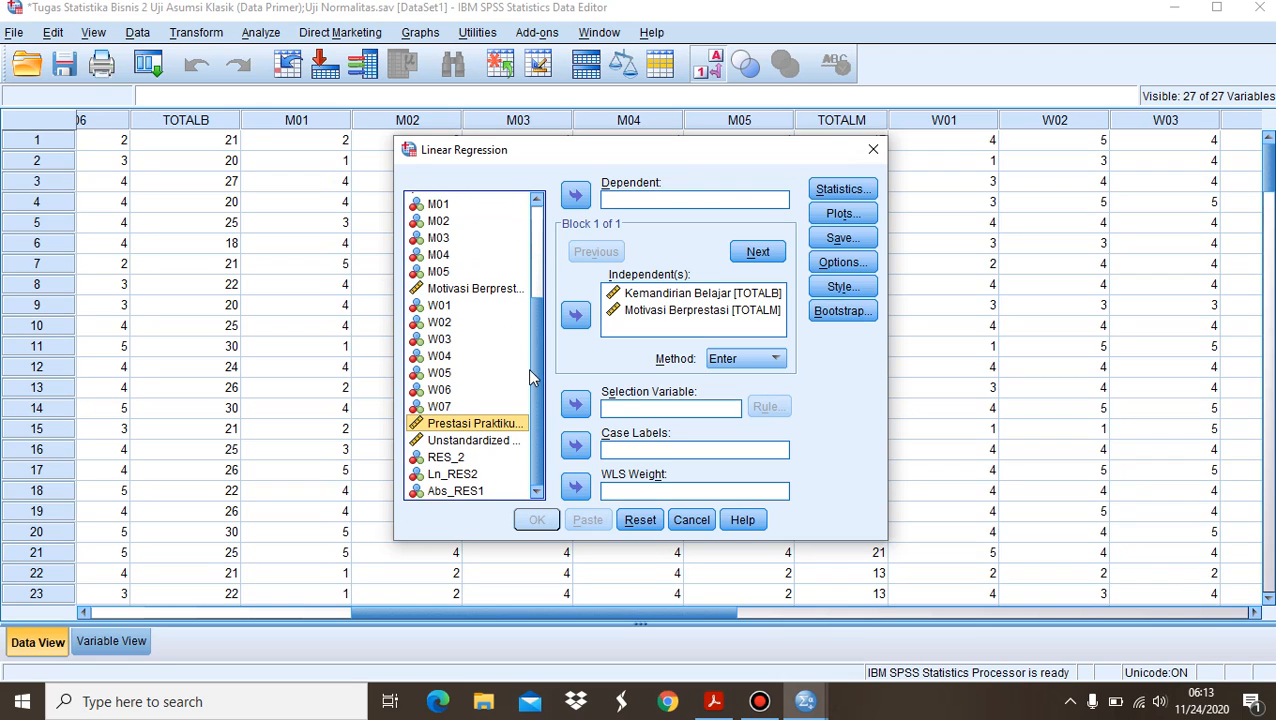
{"action": "left_click", "coordinate": [470, 492]}
{"action": "left_click", "coordinate": [576, 200]}
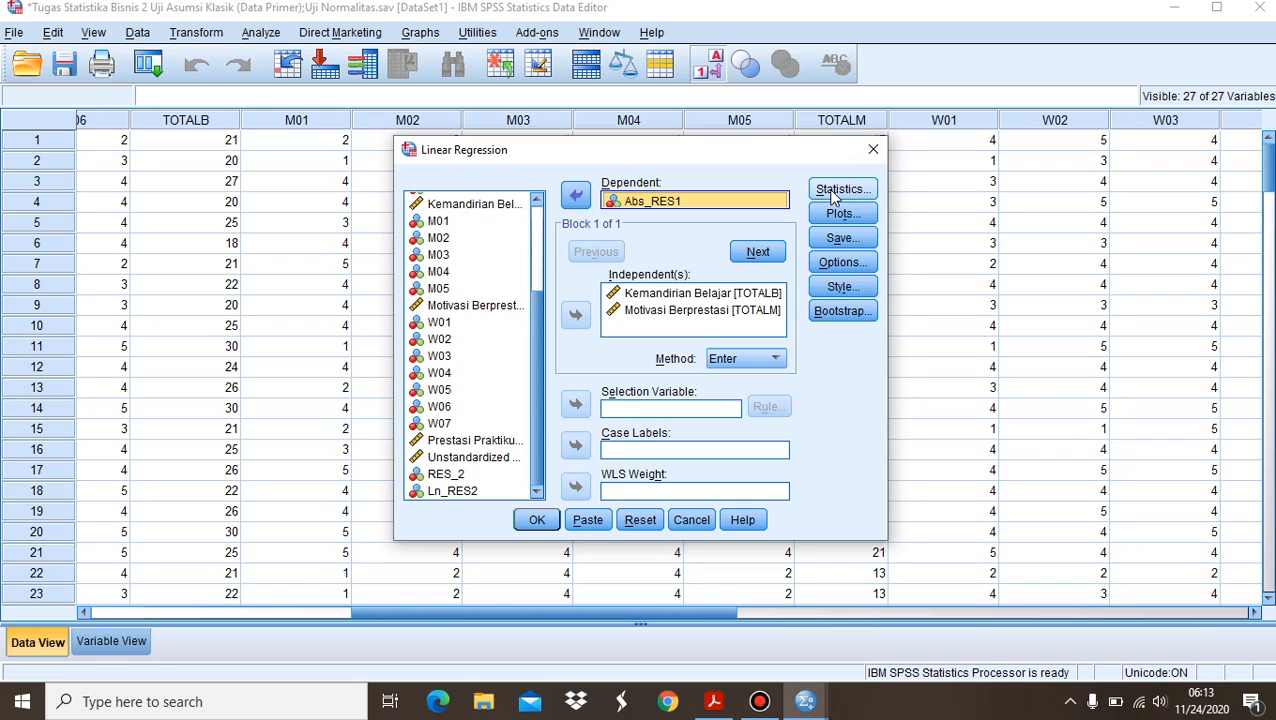
Turn on Estimates and Model fit in the regression statistics
{"action": "left_click", "coordinate": [840, 190]}
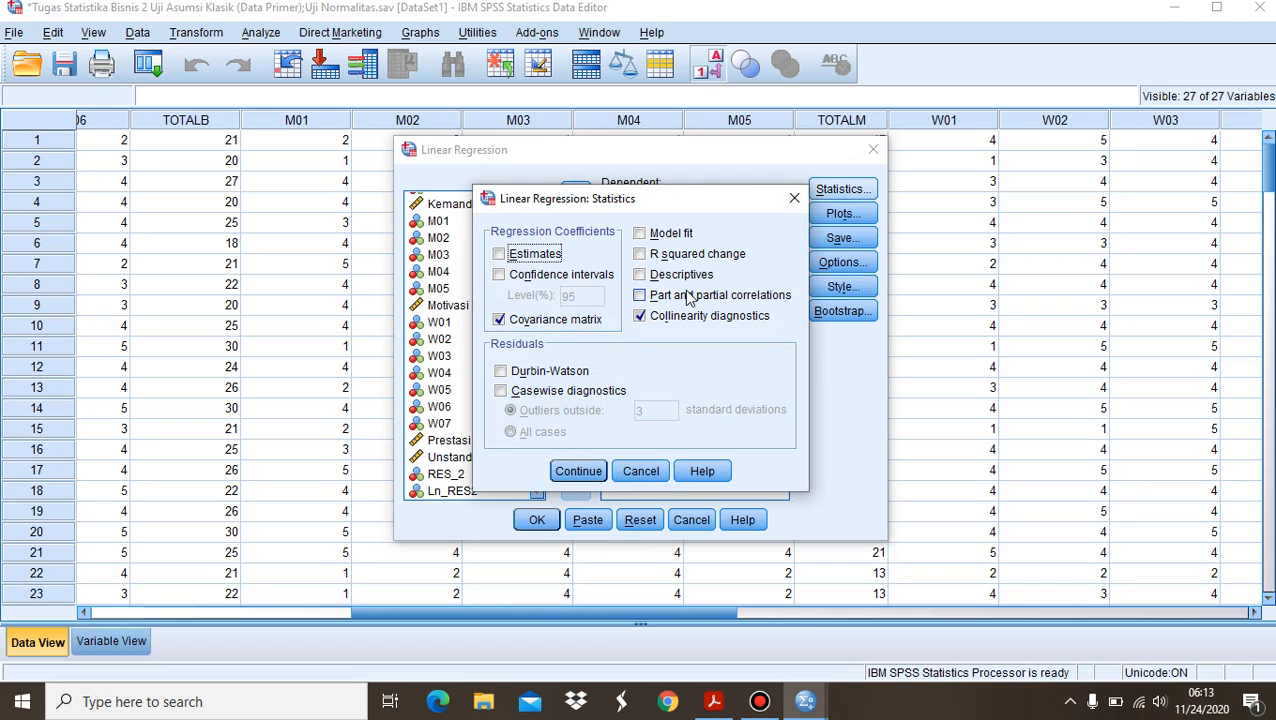
{"action": "left_click", "coordinate": [537, 259]}
{"action": "left_click", "coordinate": [676, 234]}
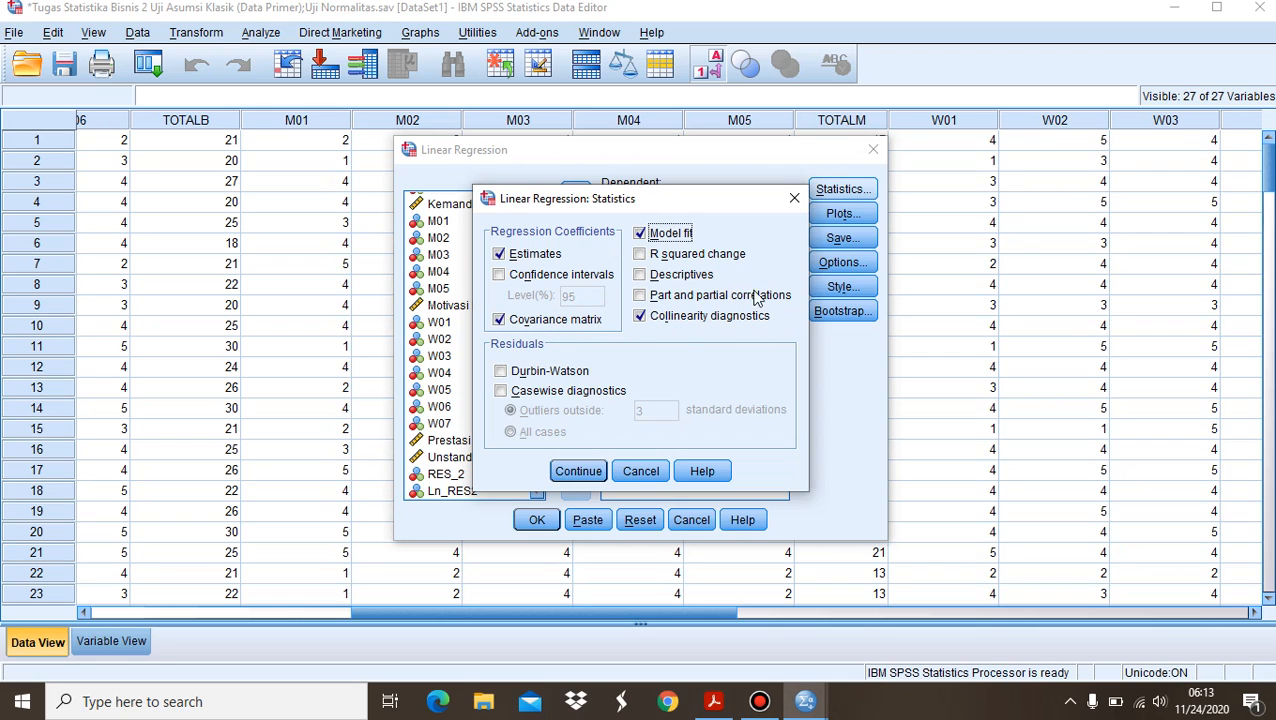
{"action": "left_click", "coordinate": [579, 471]}
Run the Abs_RES1 regression with the existing plot and save options, and examine its ANOVA and Coefficients tables
{"action": "left_click", "coordinate": [843, 213]}
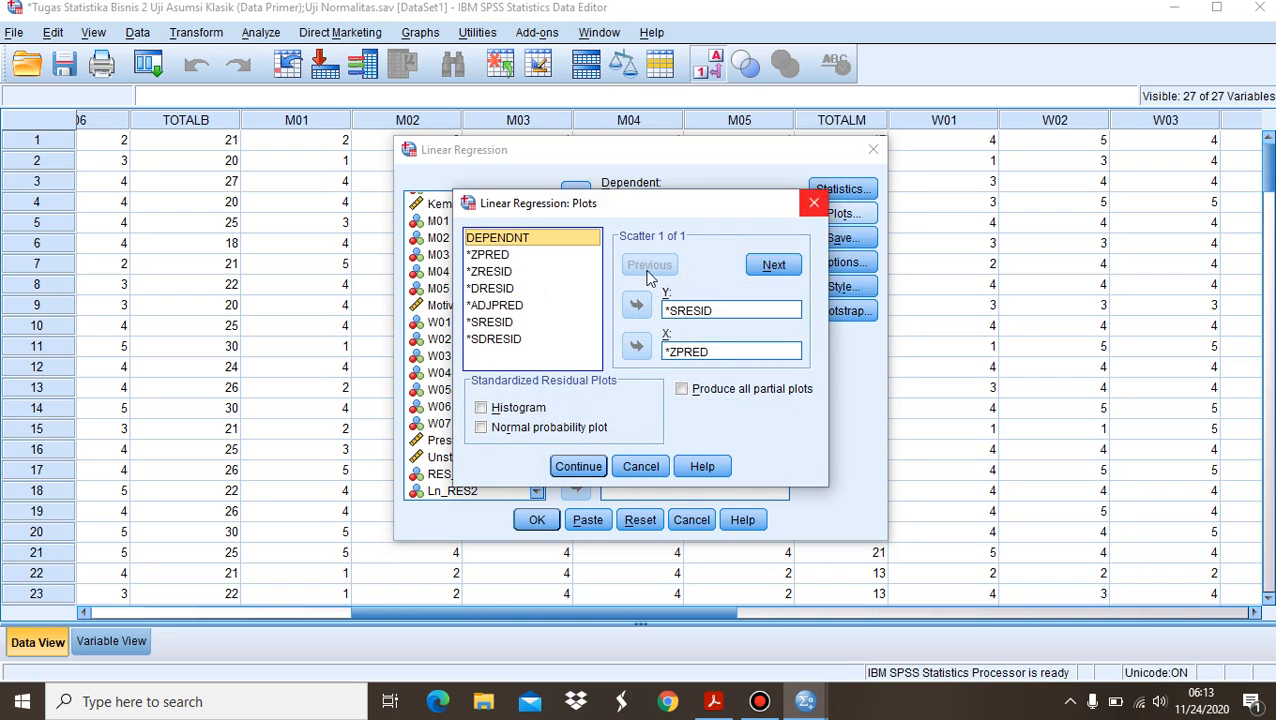
{"action": "left_click", "coordinate": [579, 467]}
{"action": "left_click", "coordinate": [838, 238]}
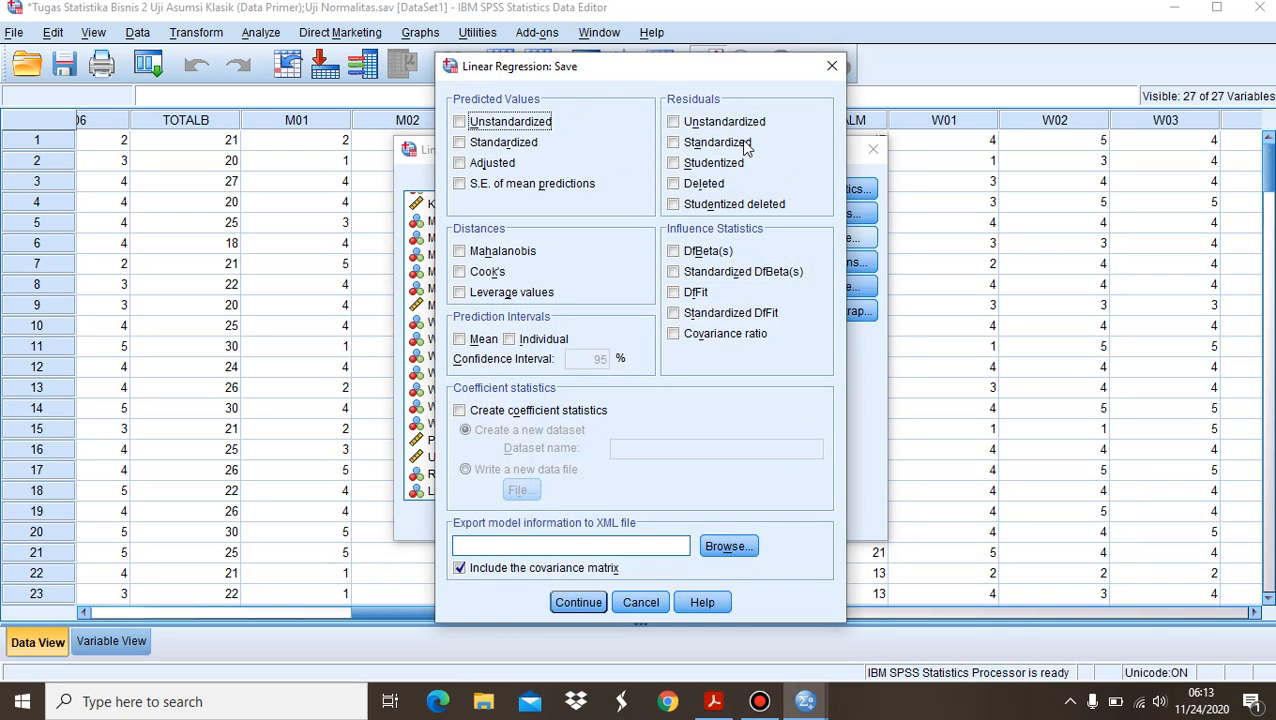
{"action": "left_click", "coordinate": [577, 602]}
{"action": "left_click", "coordinate": [534, 517]}
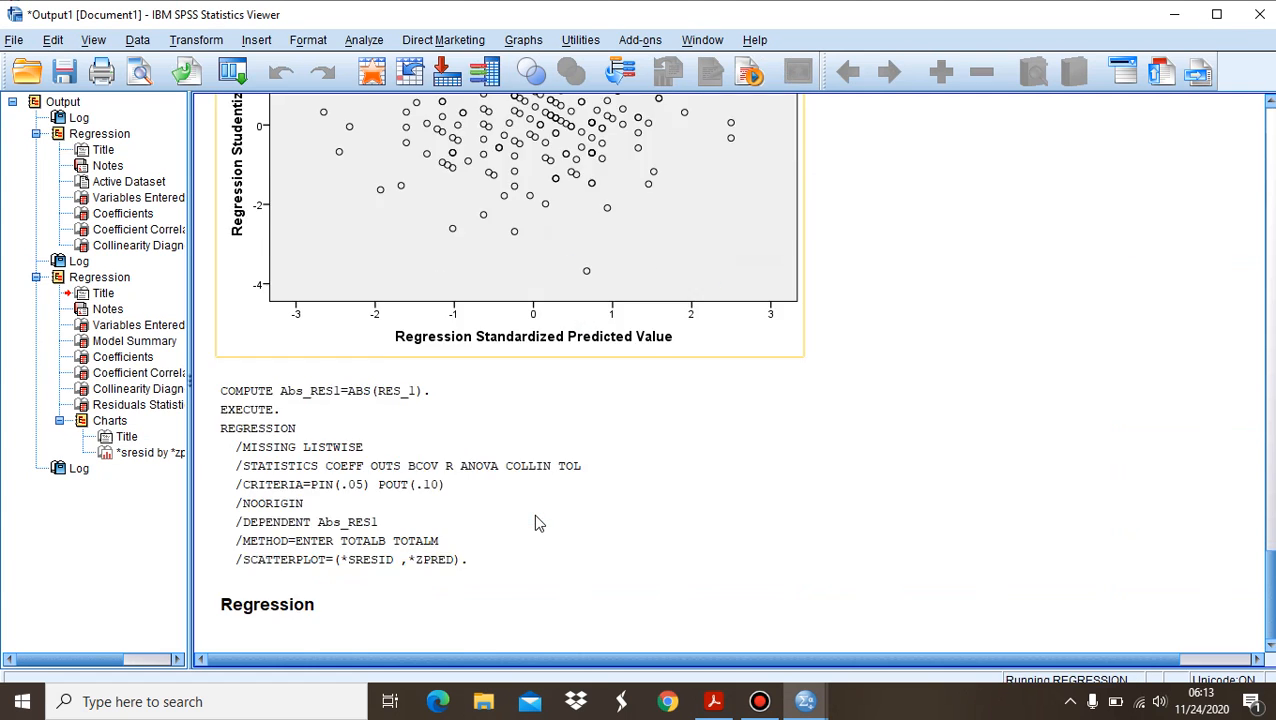
{"action": "left_click_drag", "start_coordinate": [1272, 492], "coordinate": [1272, 534]}
{"action": "left_click", "coordinate": [650, 346]}
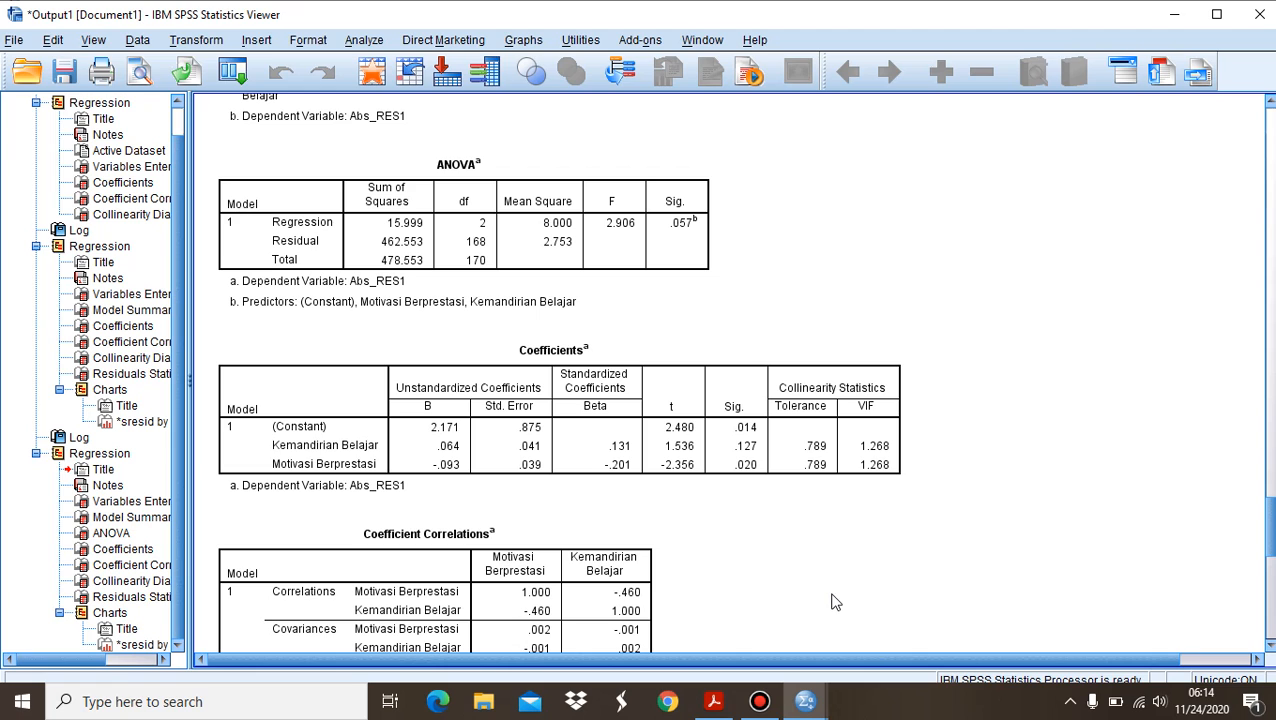
Start a Compute Variable calculation on the data set with RES_2 as the target variable and clear the old ABS(RES_1) expression
{"action": "mouse_move", "coordinate": [806, 706]}
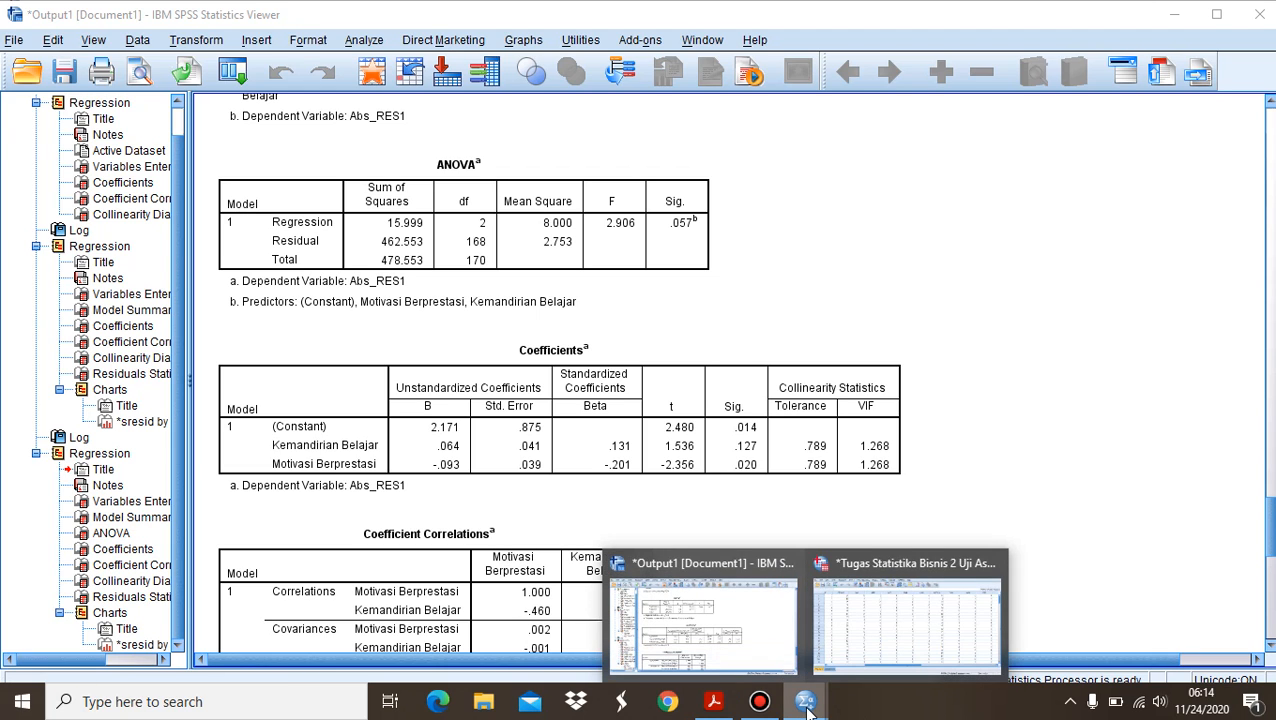
{"action": "left_click", "coordinate": [852, 640]}
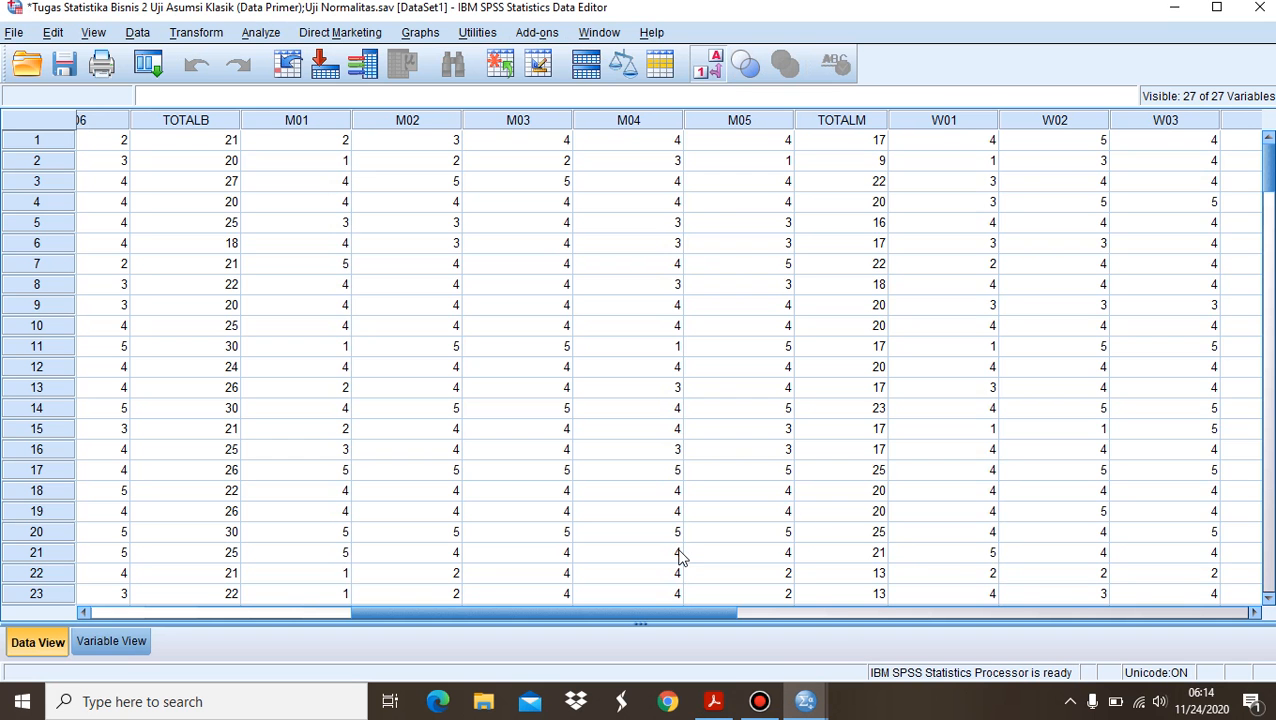
{"action": "left_click", "coordinate": [210, 36]}
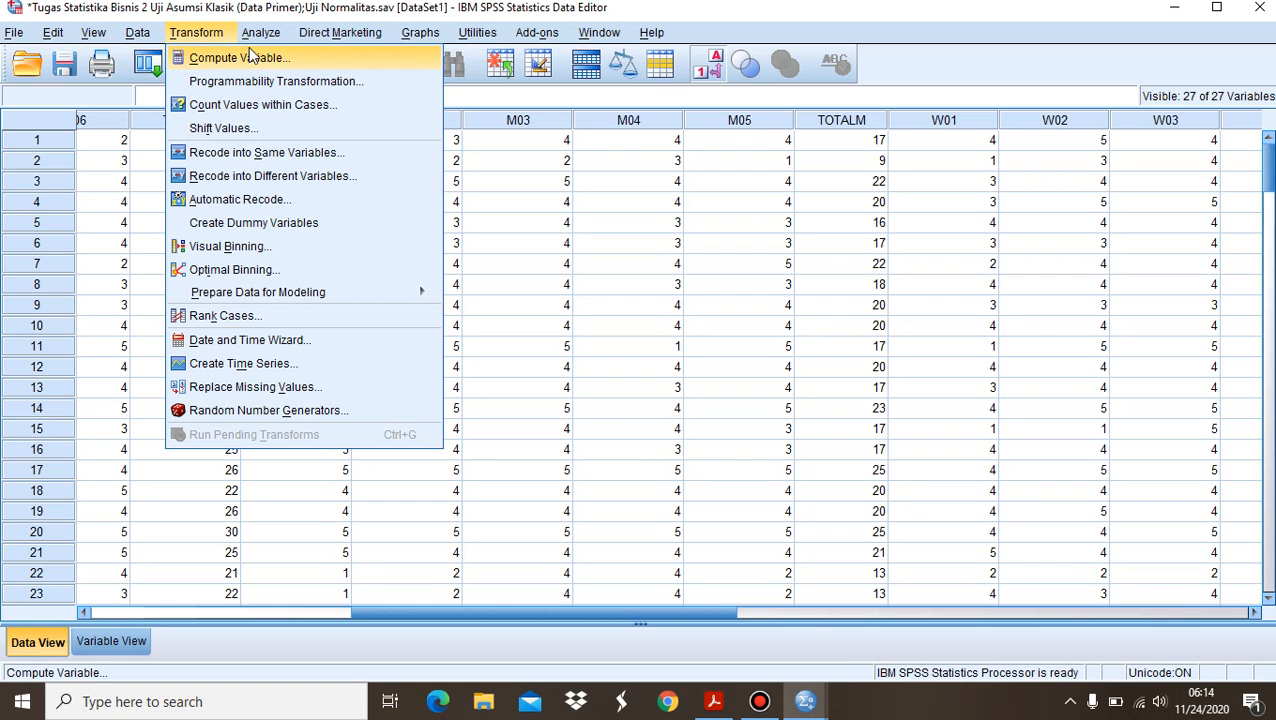
{"action": "left_click", "coordinate": [296, 64]}
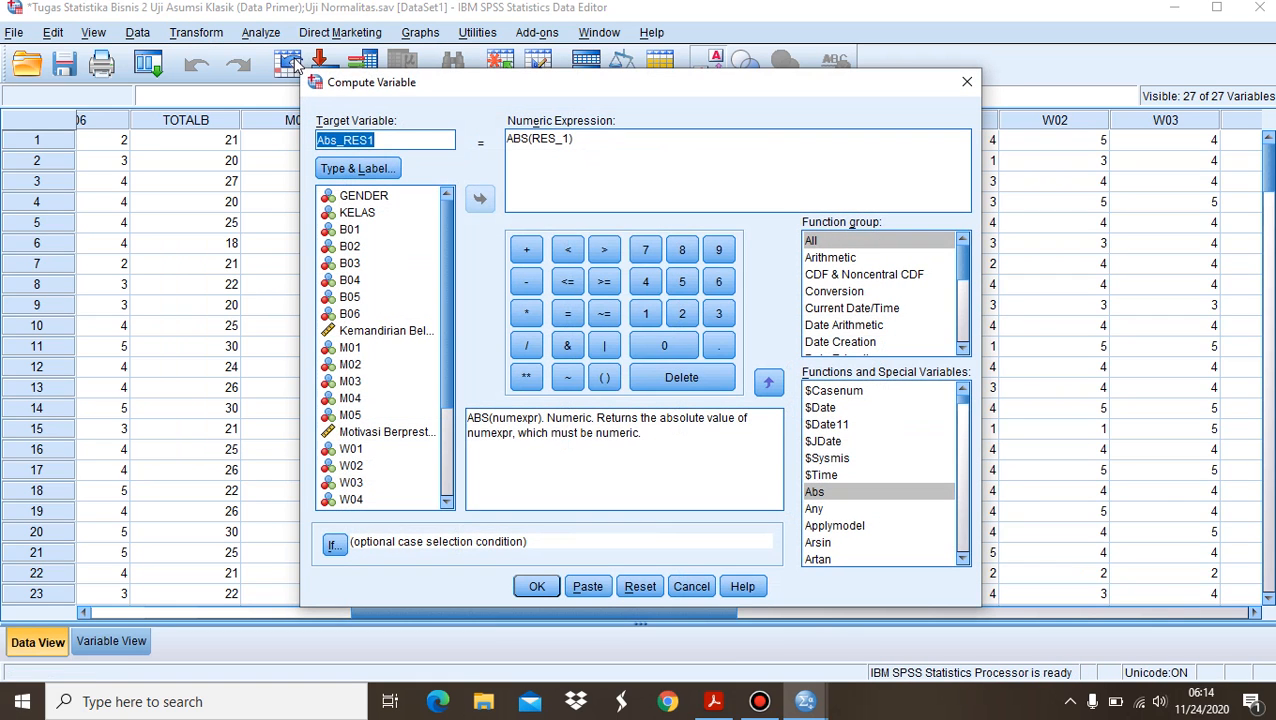
{"action": "left_click_drag", "start_coordinate": [440, 229], "coordinate": [448, 335]}
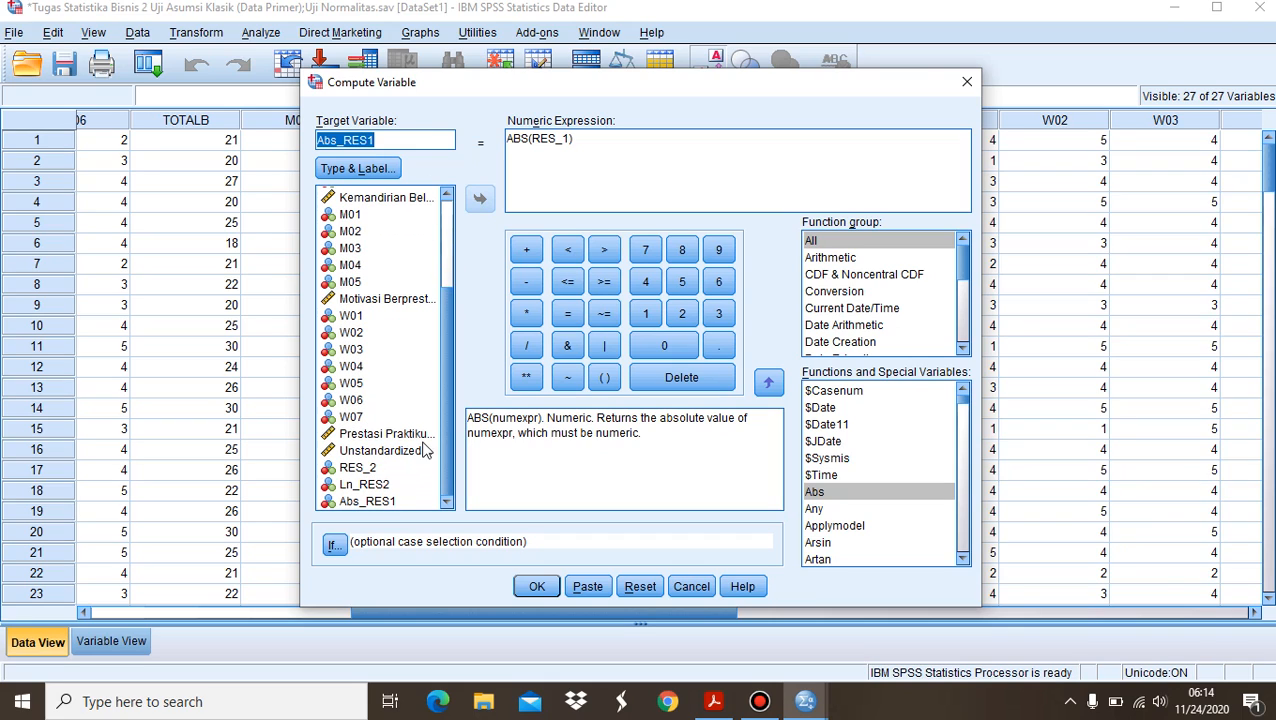
{"action": "left_click", "coordinate": [370, 470]}
{"action": "key", "text": "BackSpace"}
{"action": "type", "text": "RES_2"}
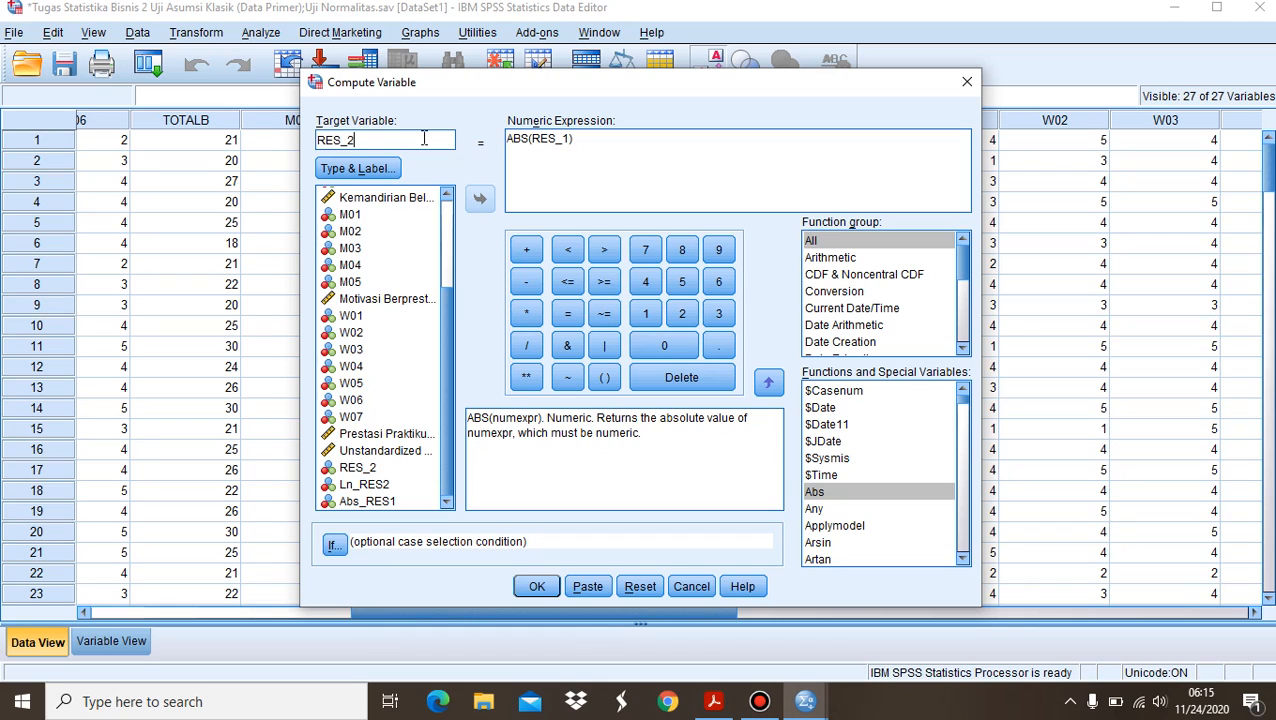
{"action": "left_click_drag", "start_coordinate": [587, 146], "coordinate": [507, 140]}
{"action": "key", "text": "BackSpace"}
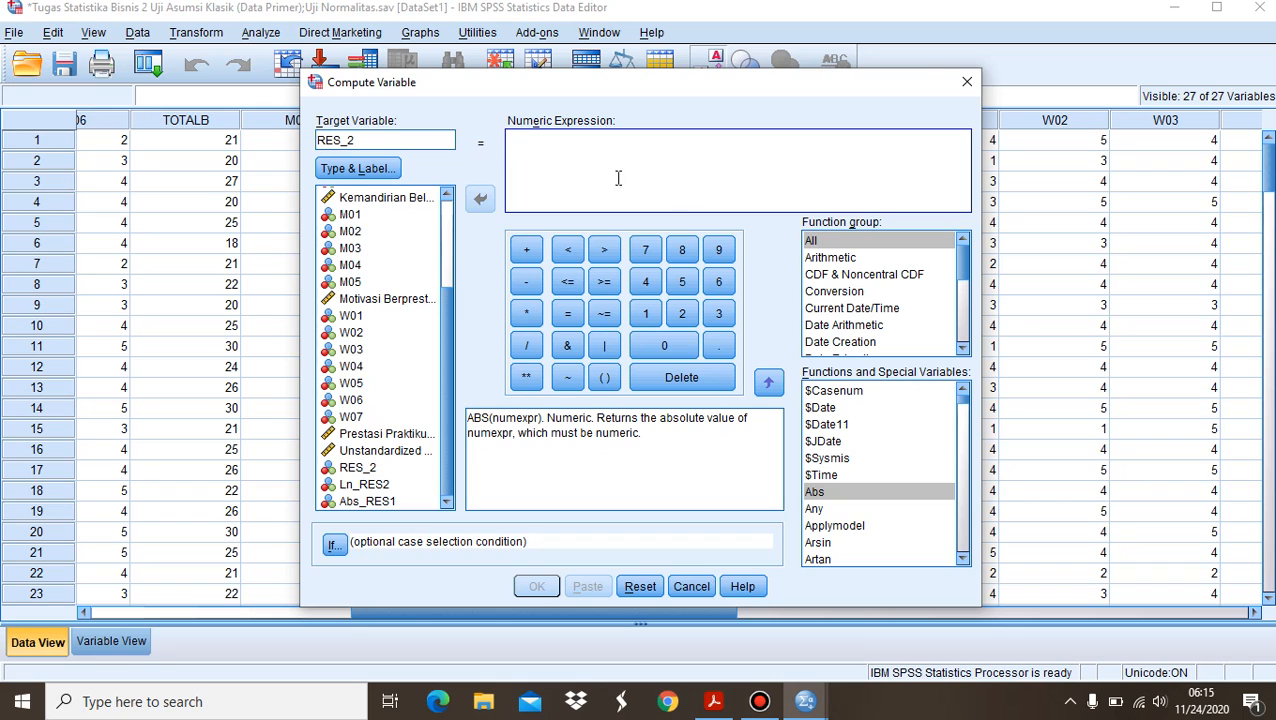
Build the numeric expression LN(RES_1 * RES_1) for RES_2 using the Ln function and the unstandardized residual variable
{"action": "left_click", "coordinate": [853, 243]}
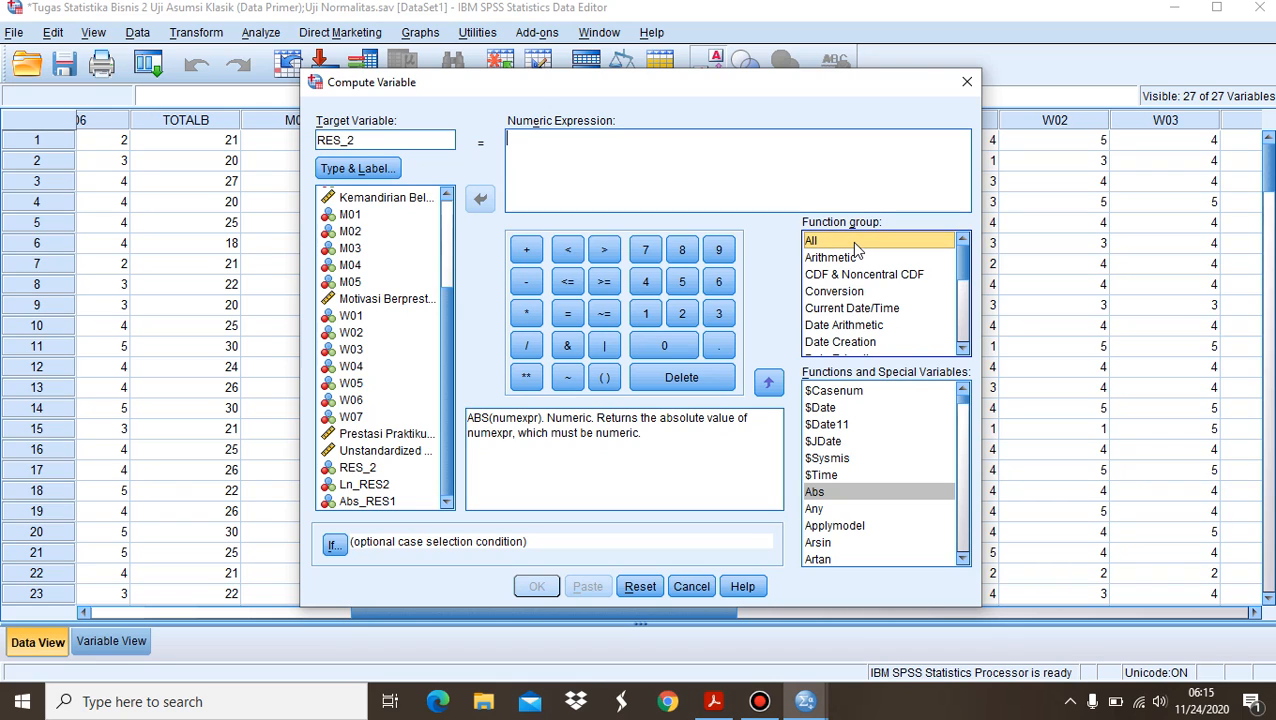
{"action": "left_click_drag", "start_coordinate": [966, 413], "coordinate": [977, 474]}
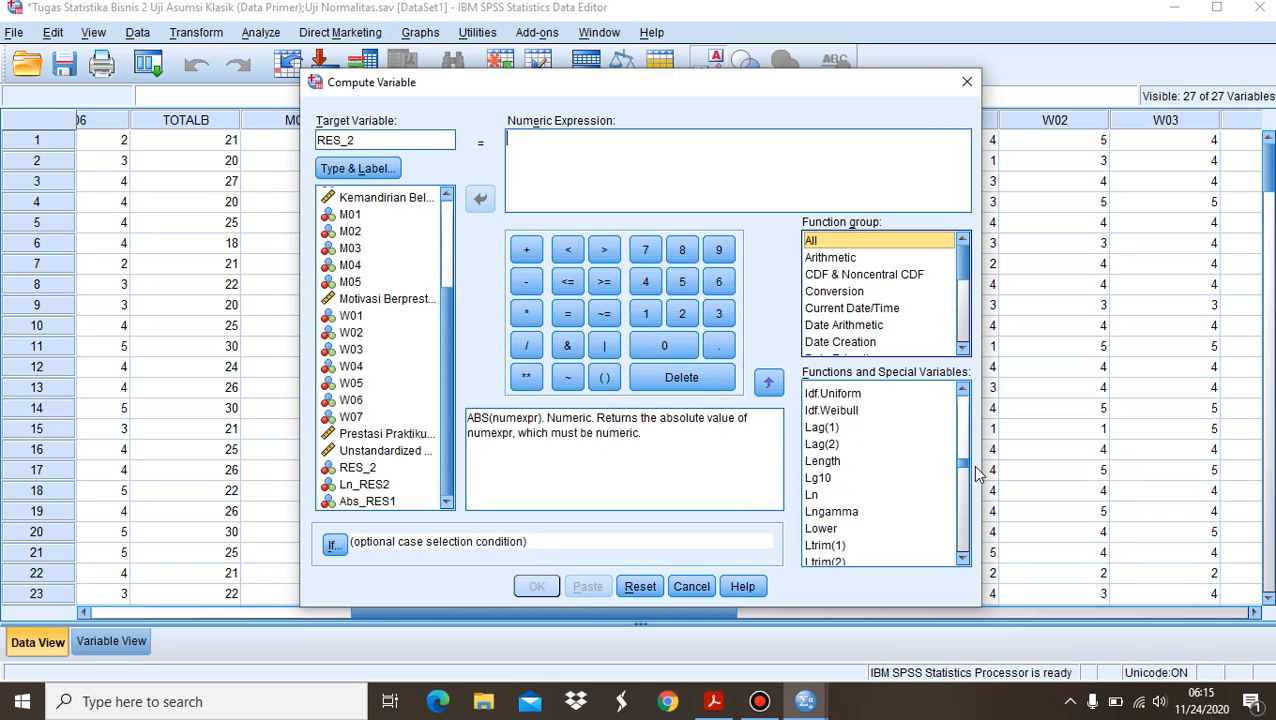
{"action": "left_click", "coordinate": [812, 494]}
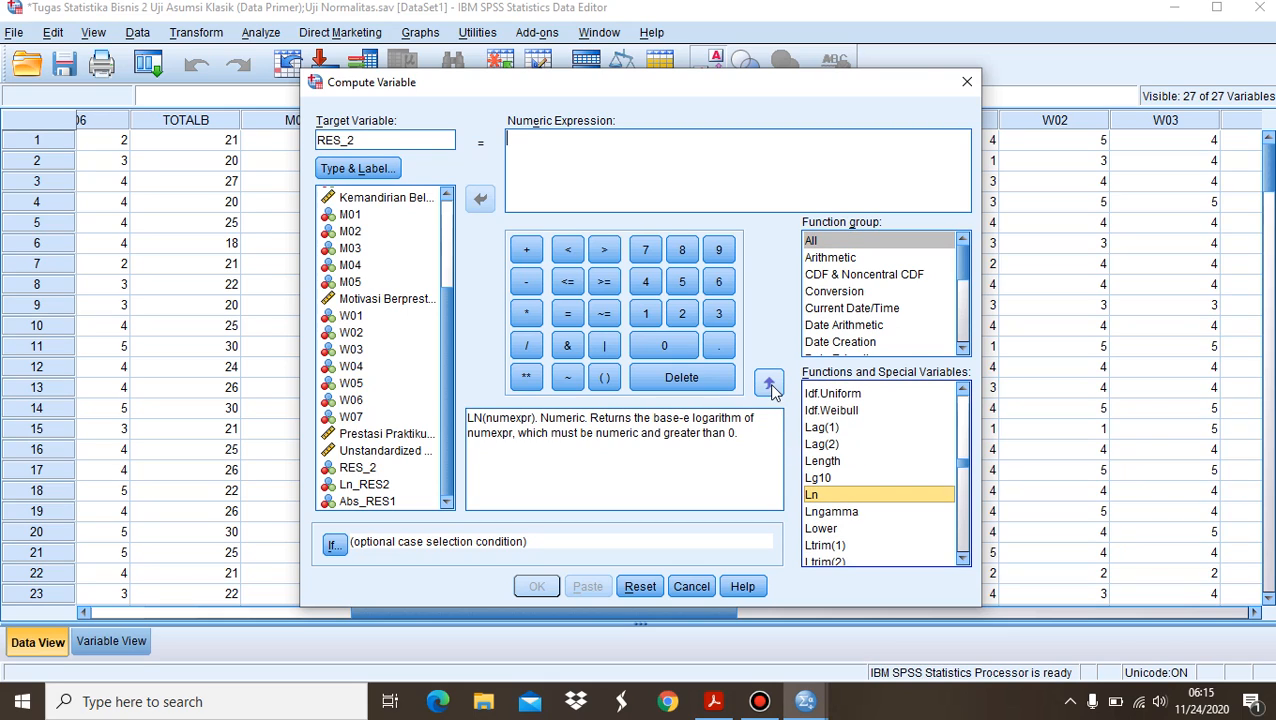
{"action": "left_click", "coordinate": [770, 386]}
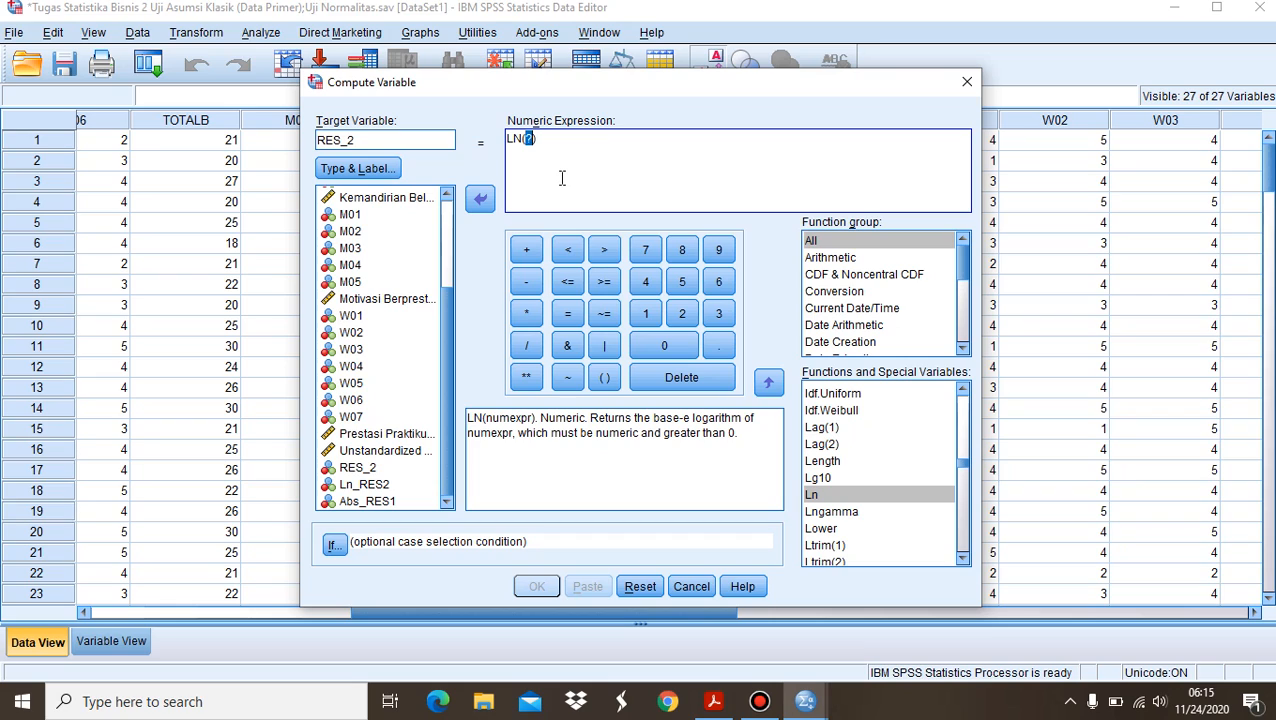
{"action": "key", "text": "BackSpace"}
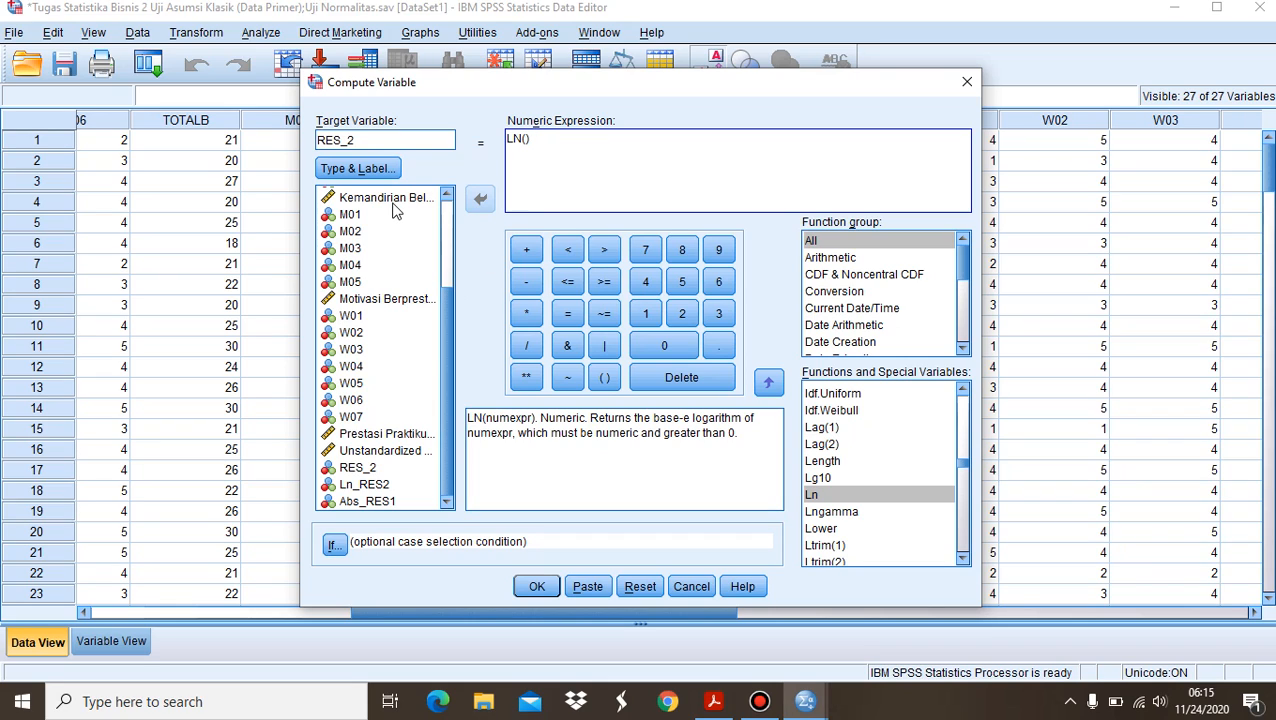
{"action": "left_click", "coordinate": [414, 452]}
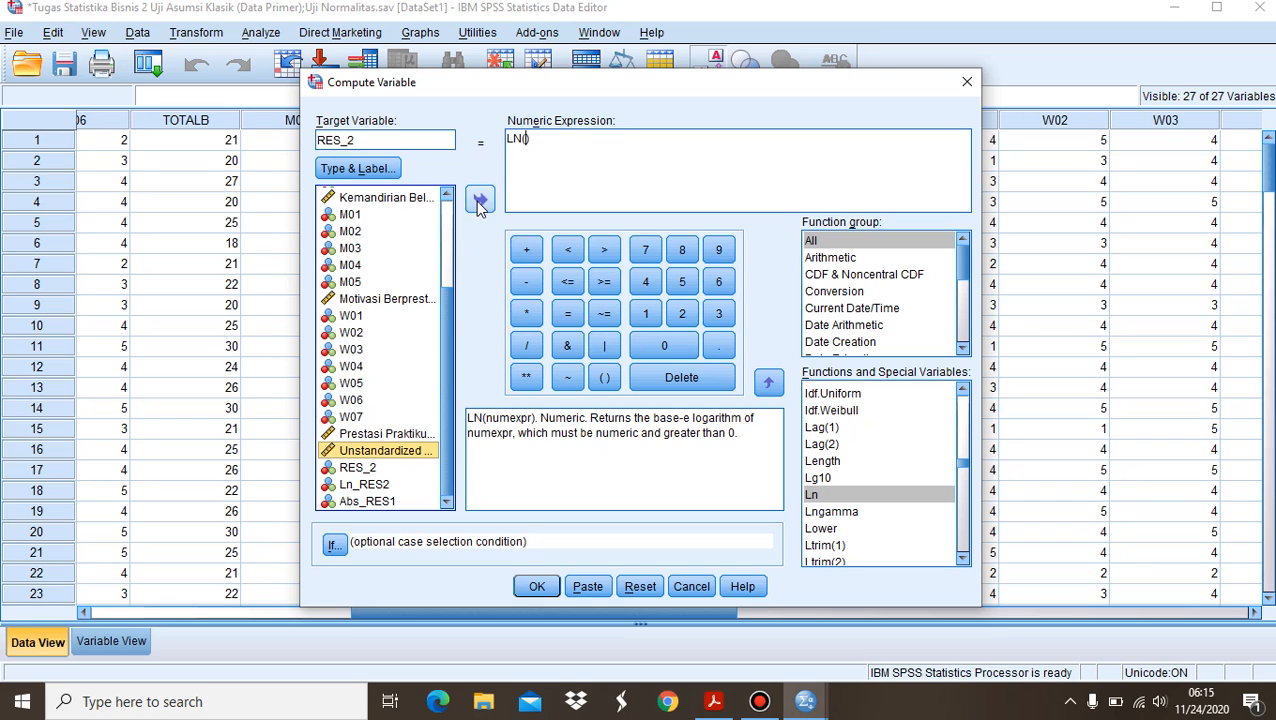
{"action": "left_click", "coordinate": [479, 202]}
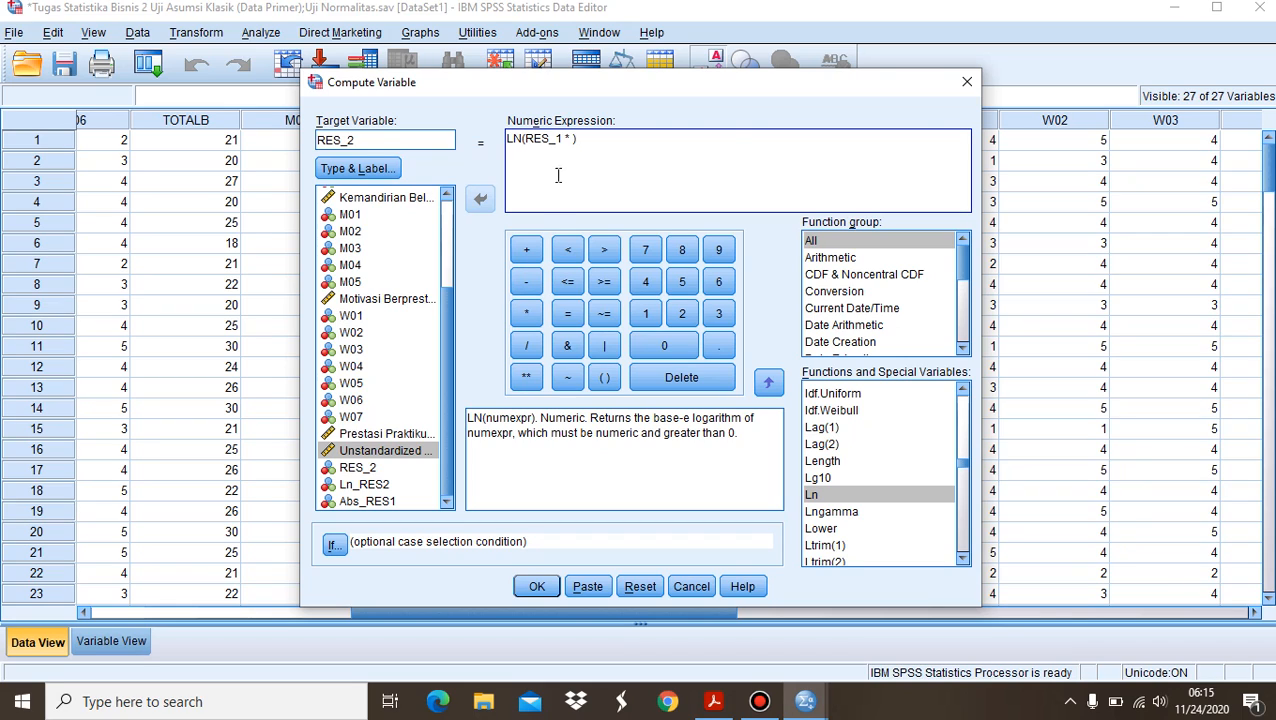
{"action": "left_click", "coordinate": [410, 455]}
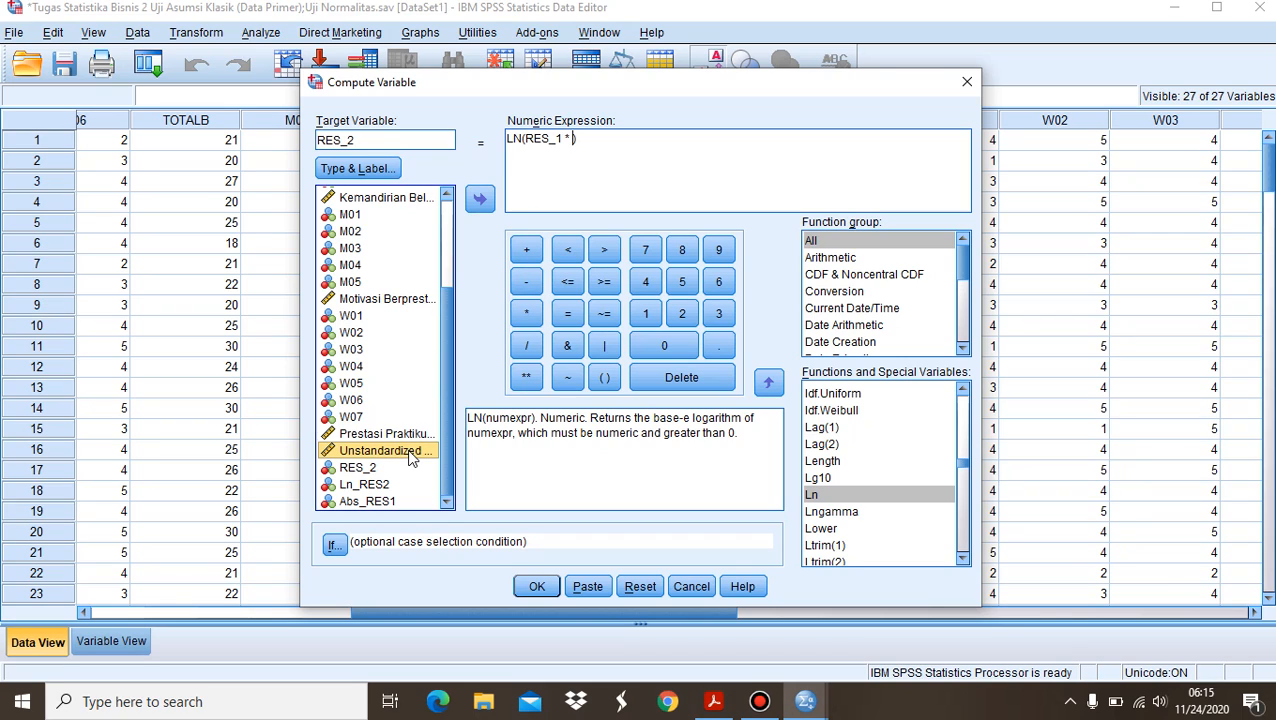
{"action": "left_click", "coordinate": [481, 203]}
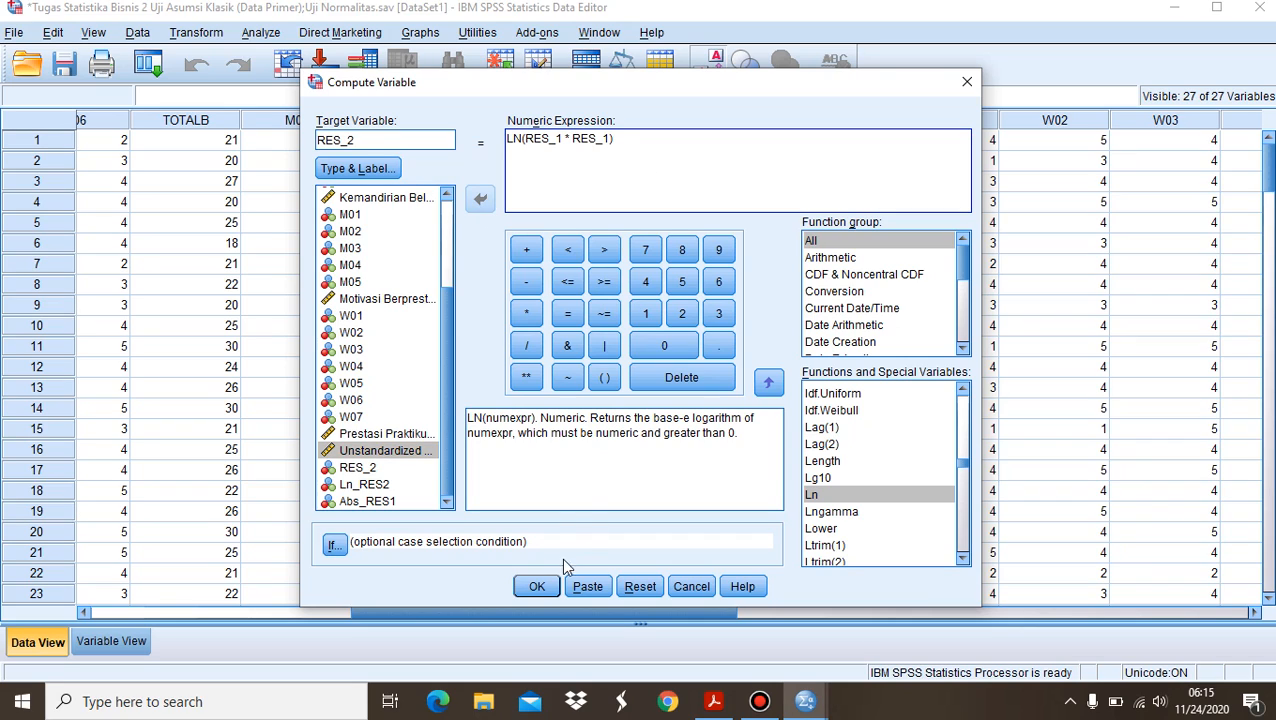
Run the computation, overwriting the existing RES_2 variable, and check its values beside RES_1 in the data set
{"action": "left_click", "coordinate": [535, 588]}
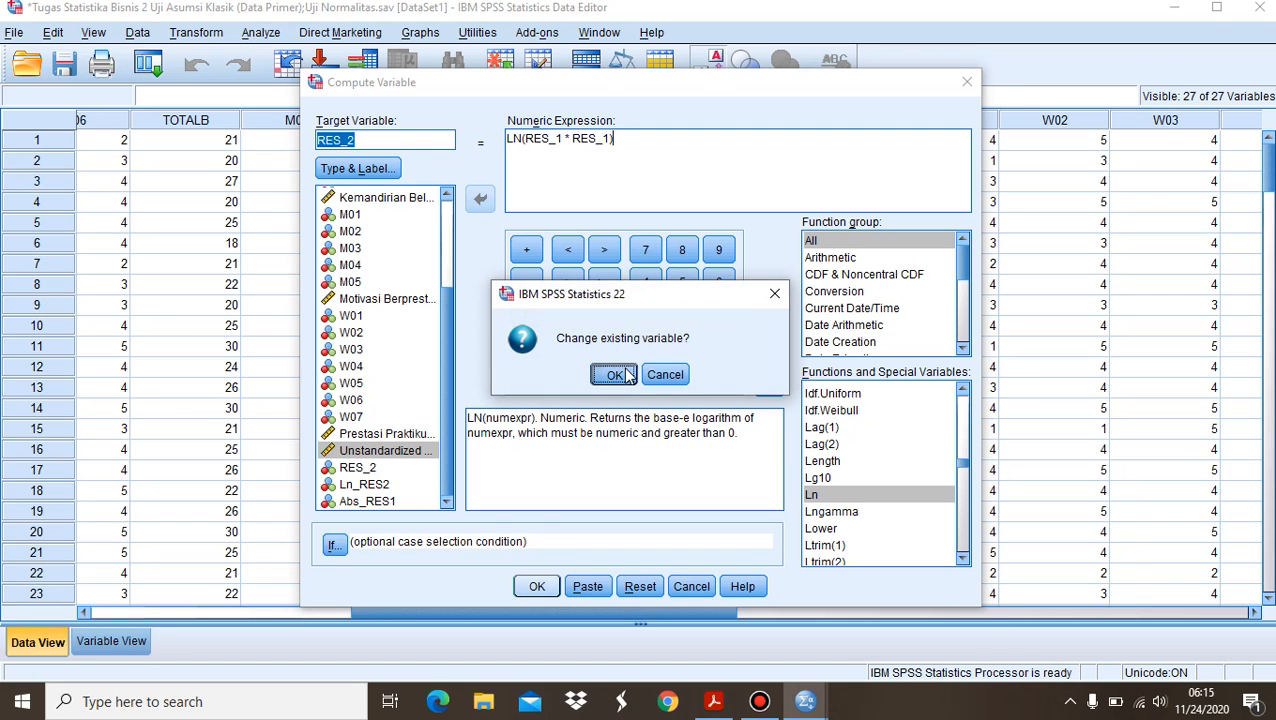
{"action": "left_click", "coordinate": [614, 375]}
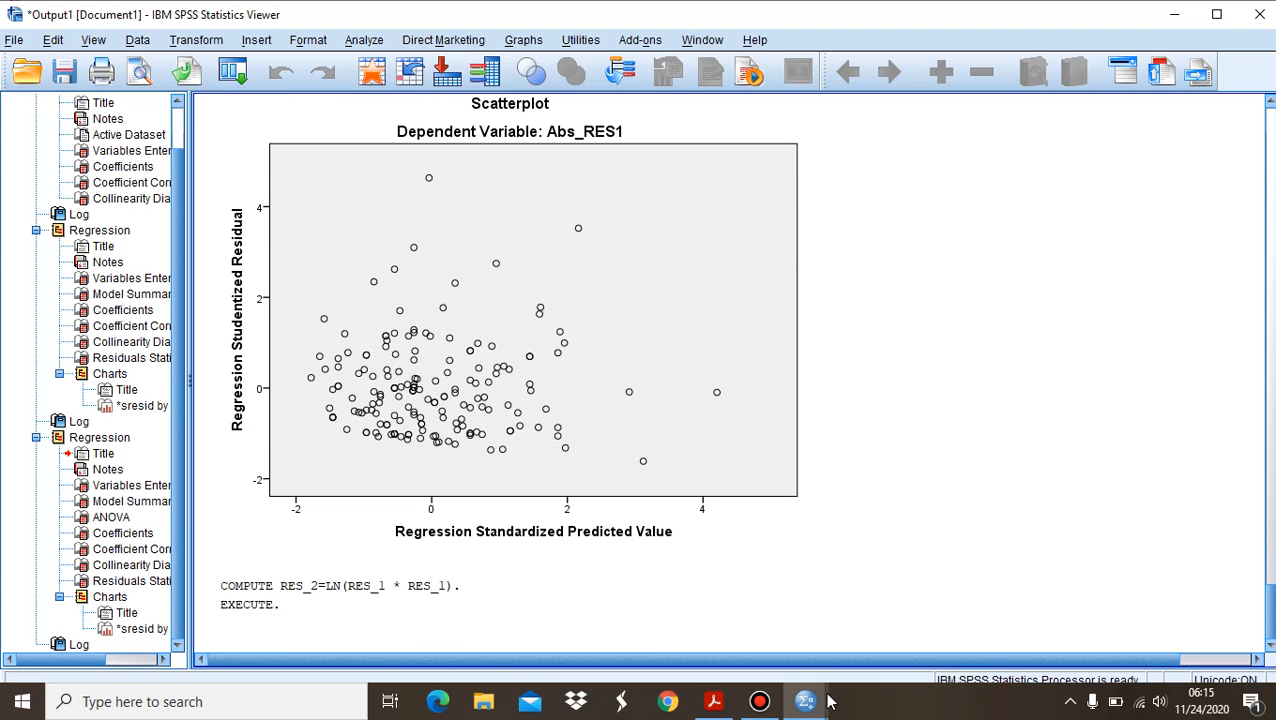
{"action": "left_click", "coordinate": [1172, 14]}
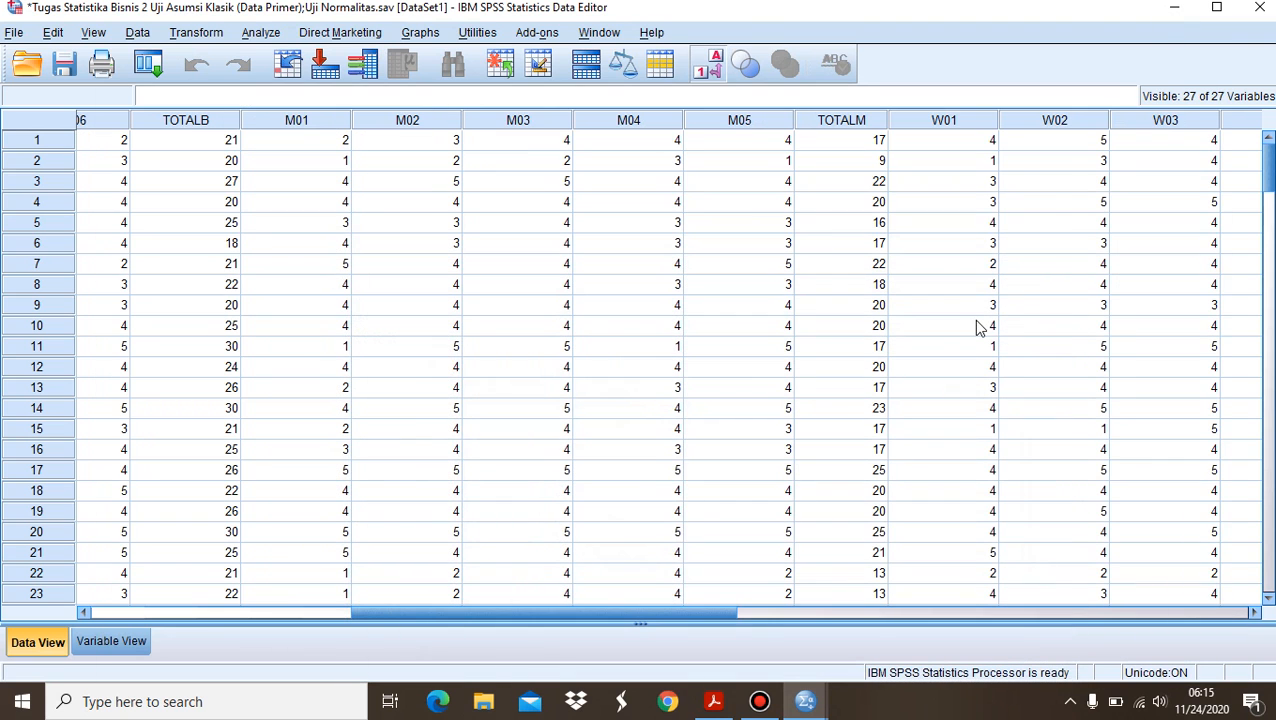
{"action": "left_click_drag", "start_coordinate": [698, 612], "coordinate": [1025, 632]}
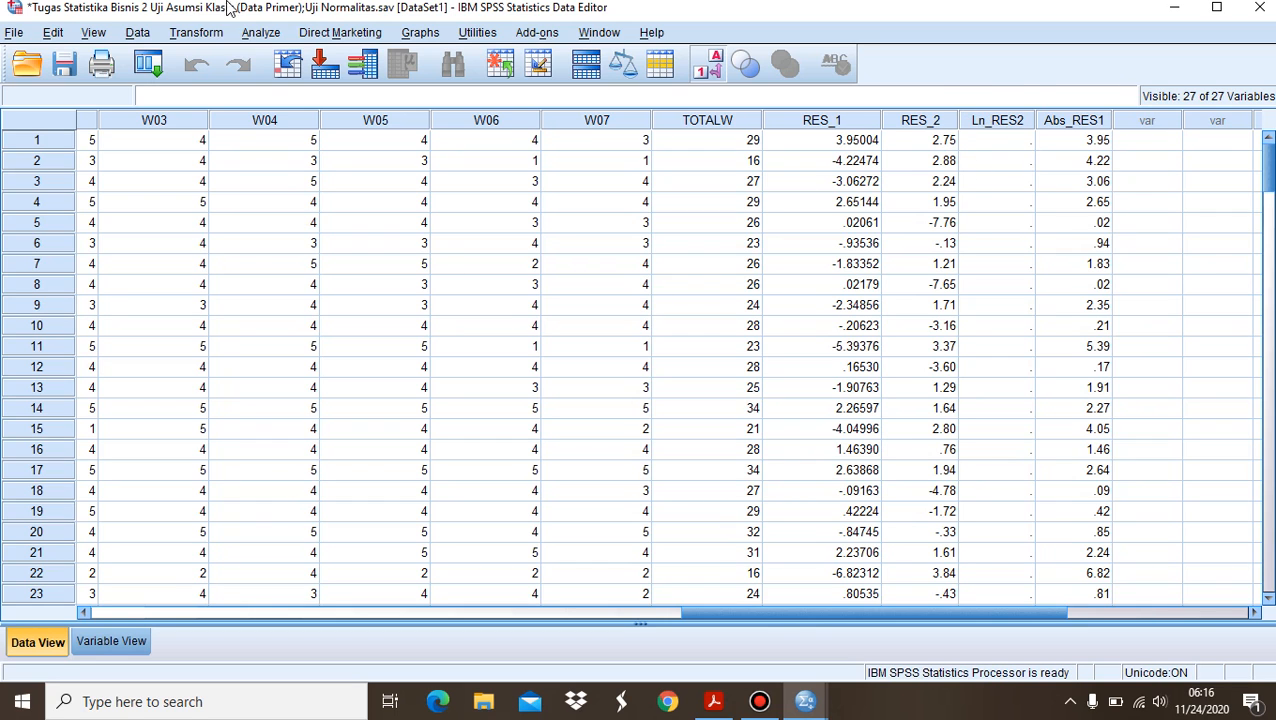
Start another Compute Variable calculation and change the target variable to Ln_RES2
{"action": "left_click", "coordinate": [217, 38]}
{"action": "left_click", "coordinate": [236, 58]}
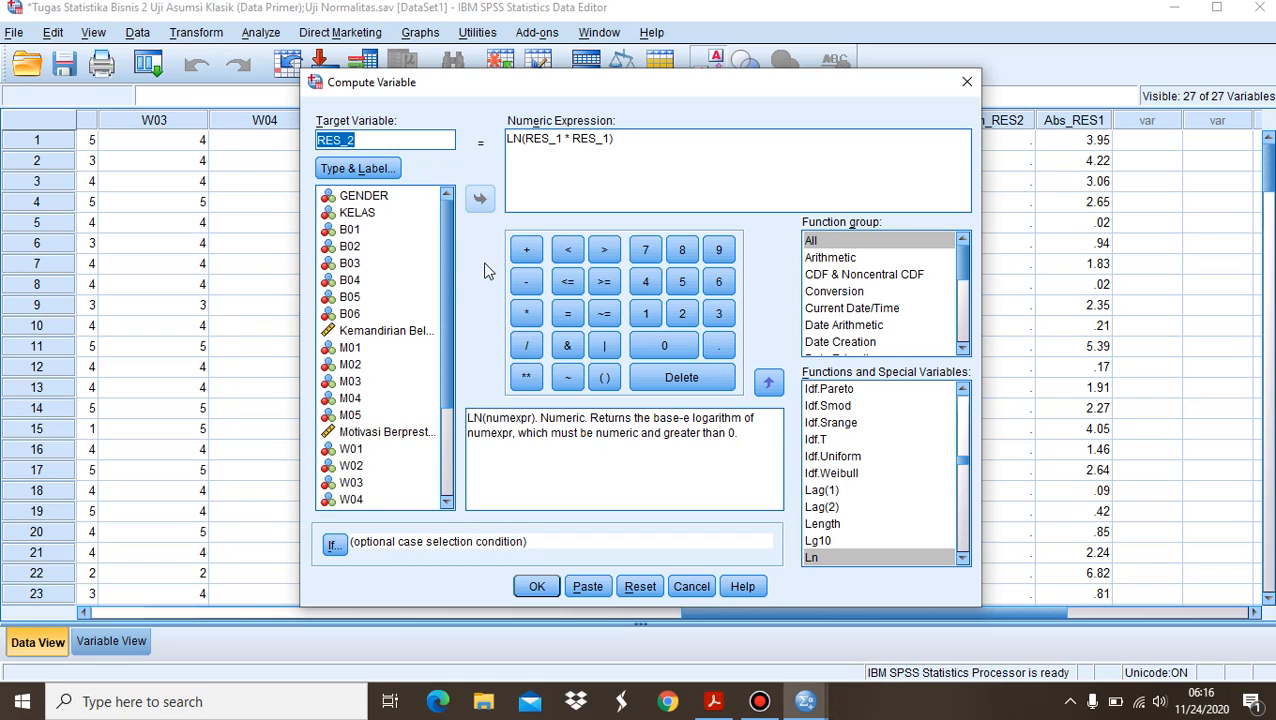
{"action": "scroll", "coordinate": [453, 262], "scroll_direction": "down", "scroll_amount": 4}
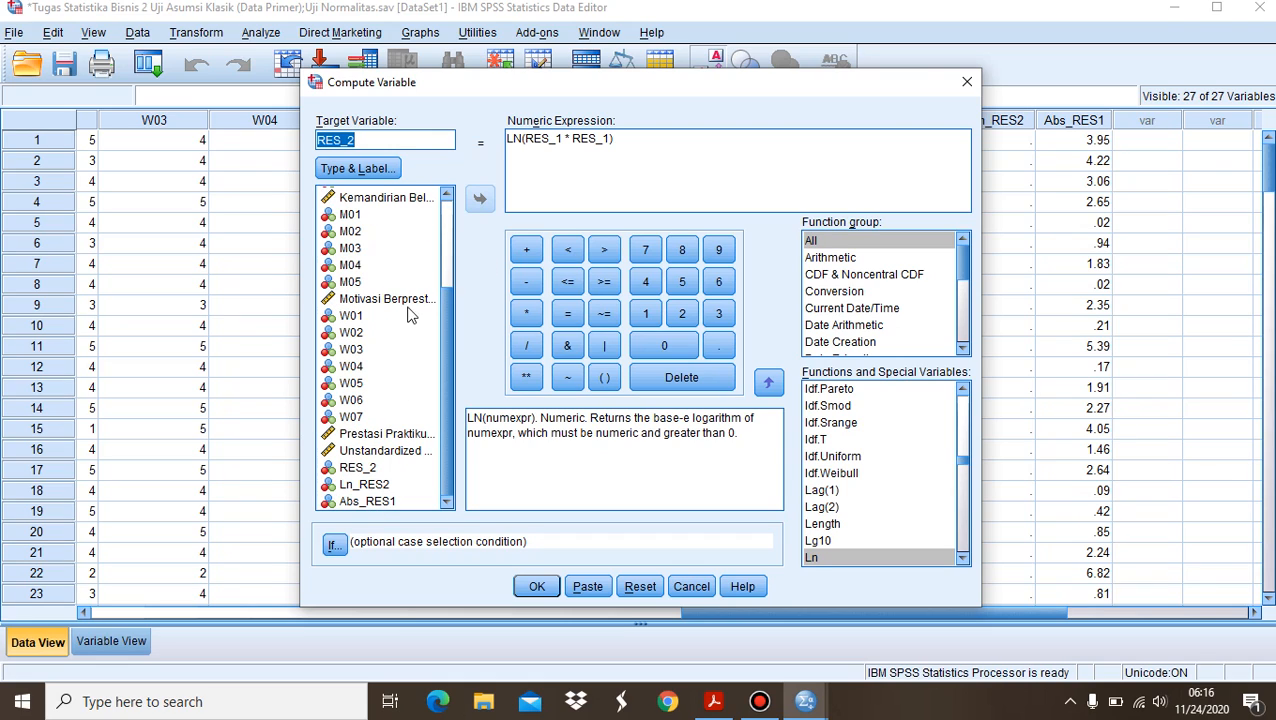
{"action": "key", "text": "BackSpace"}
{"action": "type", "text": "Ln_"}
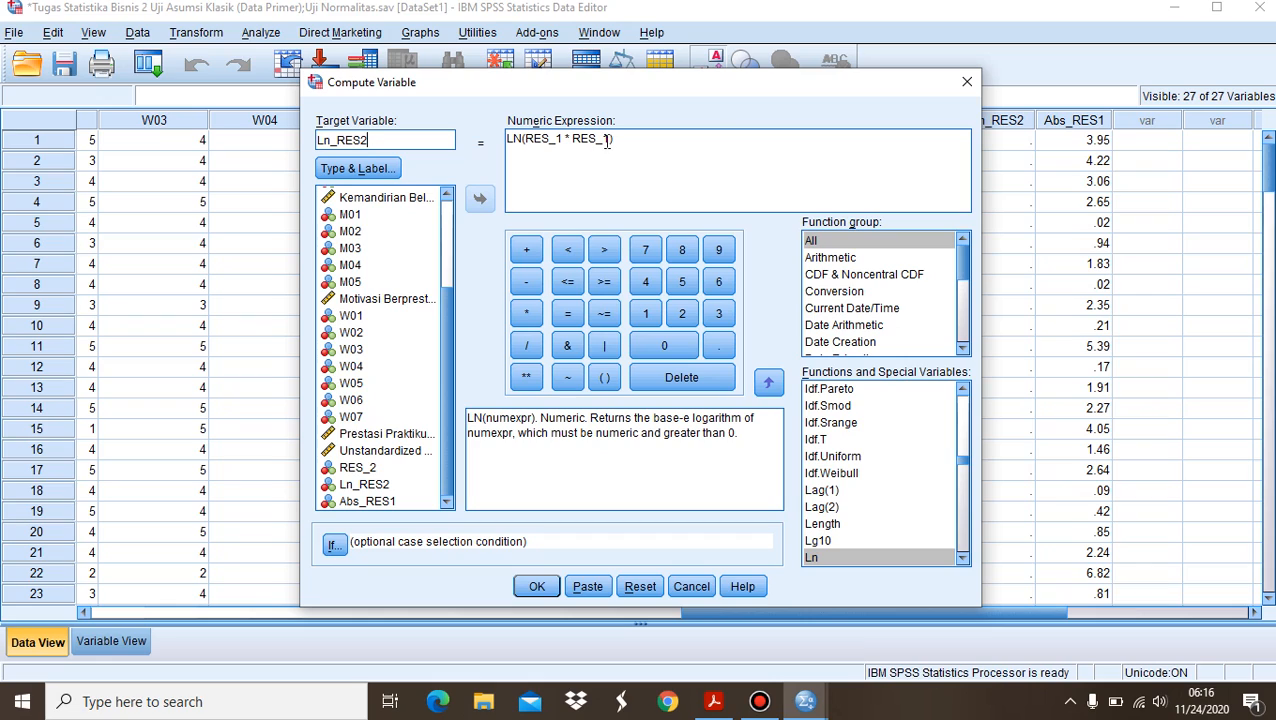
Change the expression to LN(RES_2), compute it over the existing Ln_RES2 variable, and return to the data set
{"action": "left_click_drag", "start_coordinate": [613, 139], "coordinate": [534, 144]}
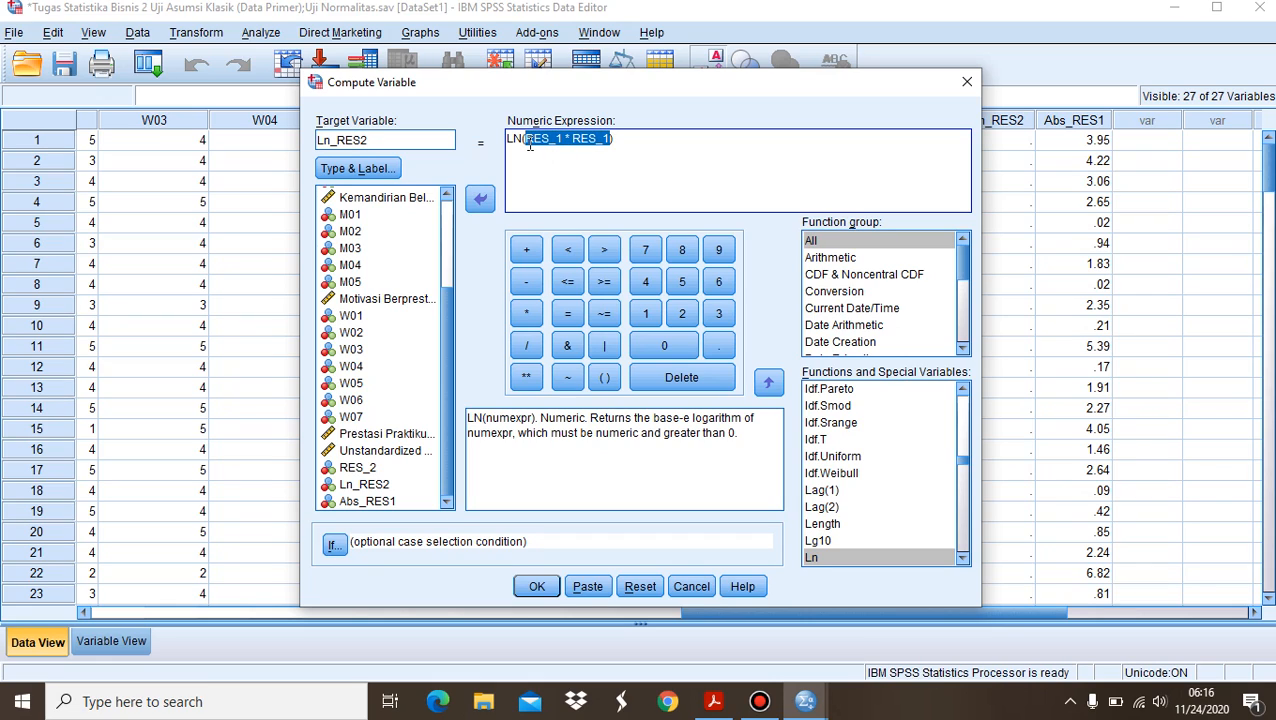
{"action": "key", "text": "BackSpace"}
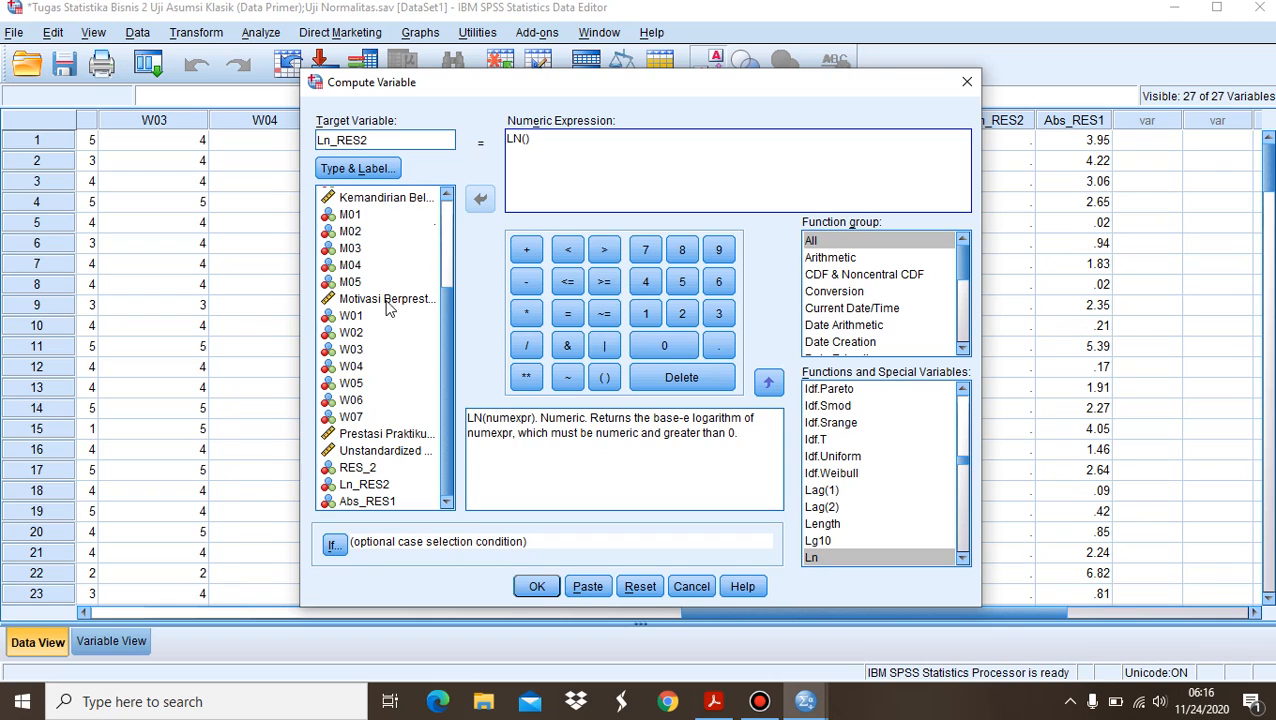
{"action": "left_click", "coordinate": [380, 468]}
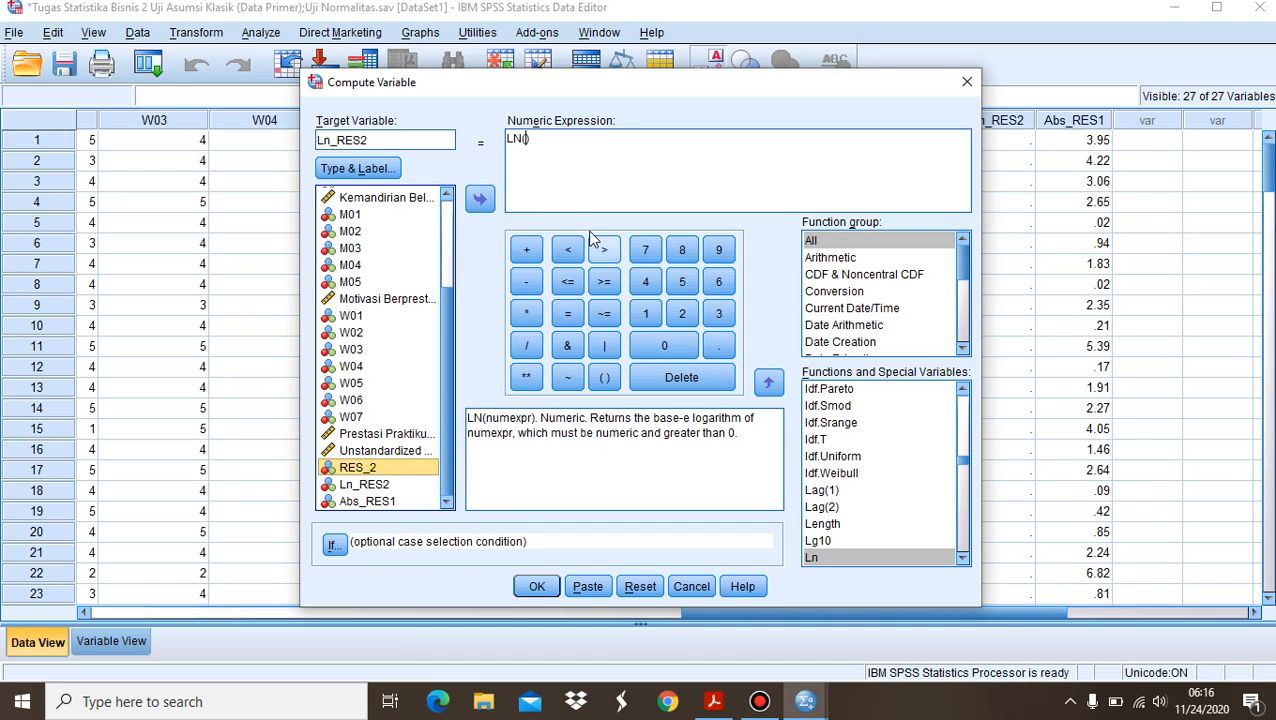
{"action": "left_click", "coordinate": [481, 200]}
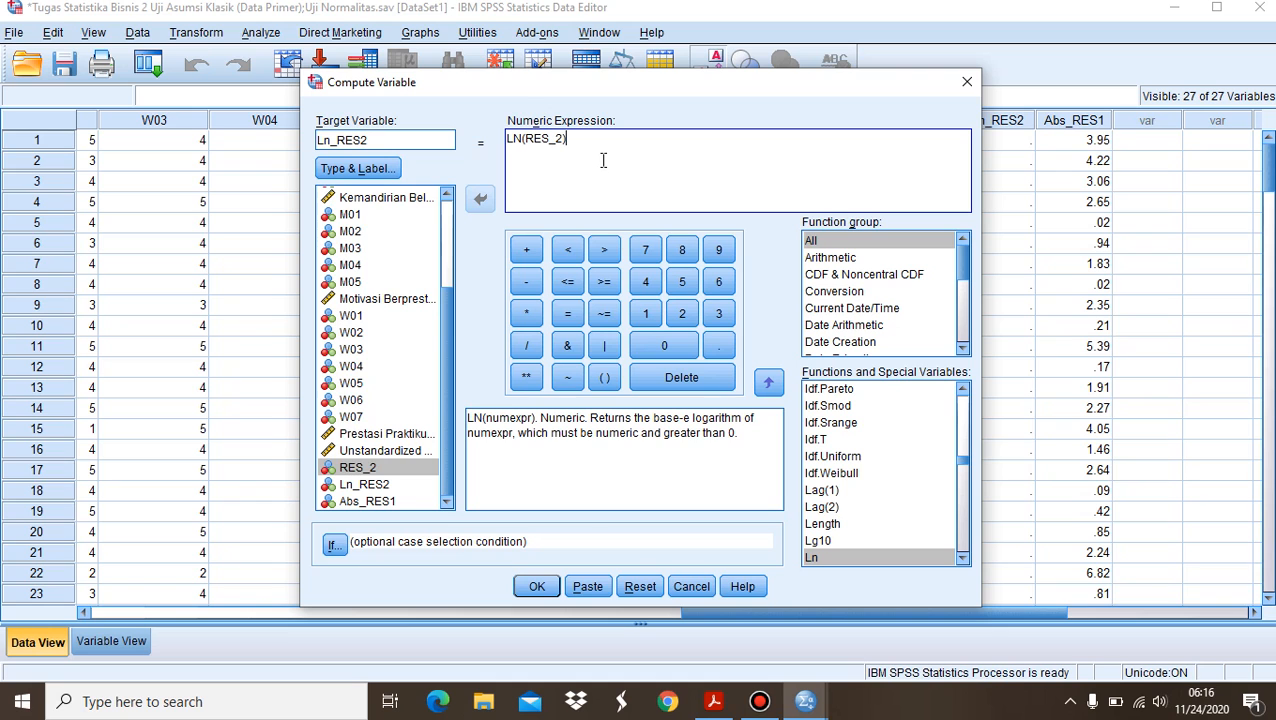
{"action": "left_click", "coordinate": [537, 588]}
{"action": "left_click", "coordinate": [613, 376]}
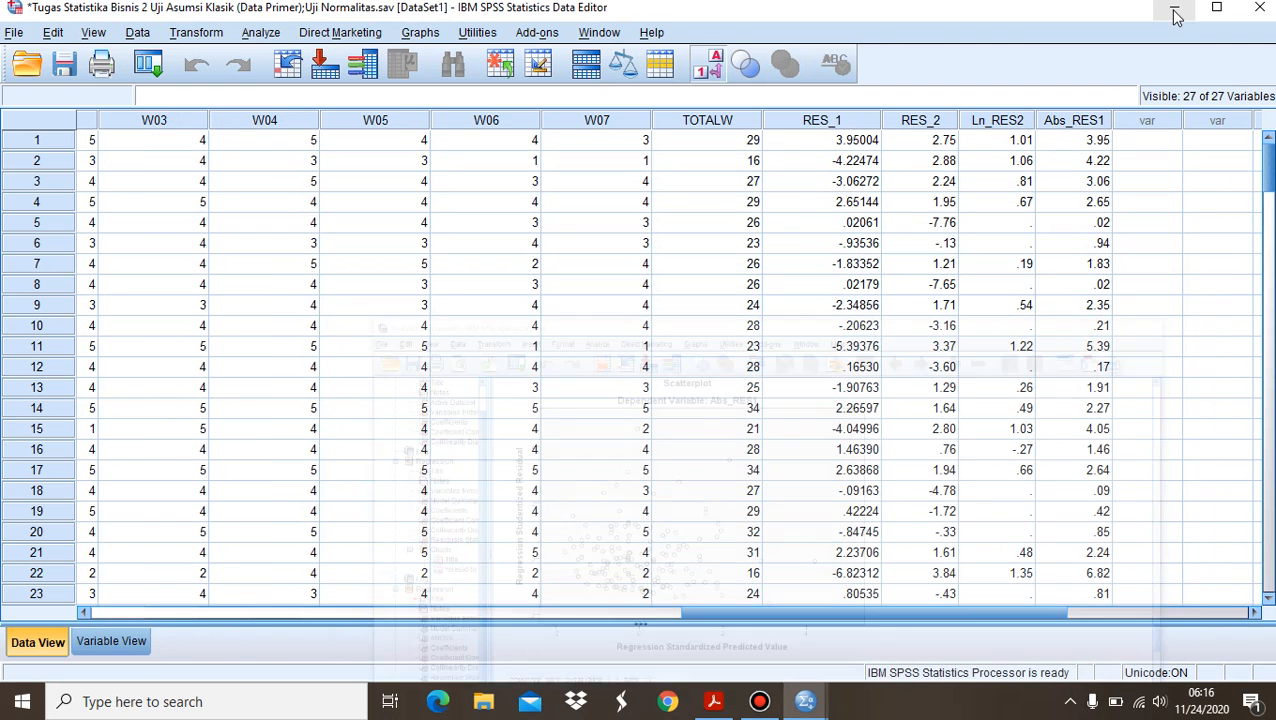
{"action": "left_click", "coordinate": [1174, 14]}
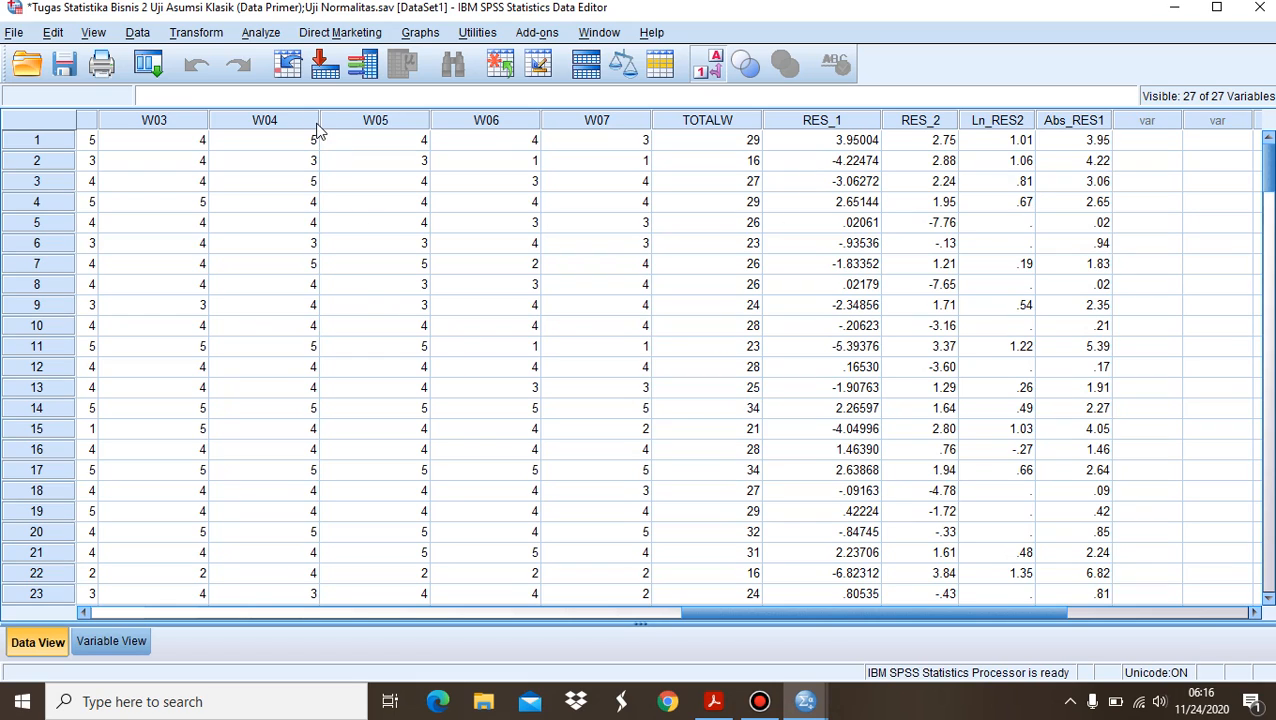
In a linear regression, replace the dependent variable Abs_RES1 with Ln_RES2, keeping Kemandirian Belajar and Motivasi Berprestasi as independents
{"action": "left_click", "coordinate": [261, 33]}
{"action": "mouse_move", "coordinate": [383, 233]}
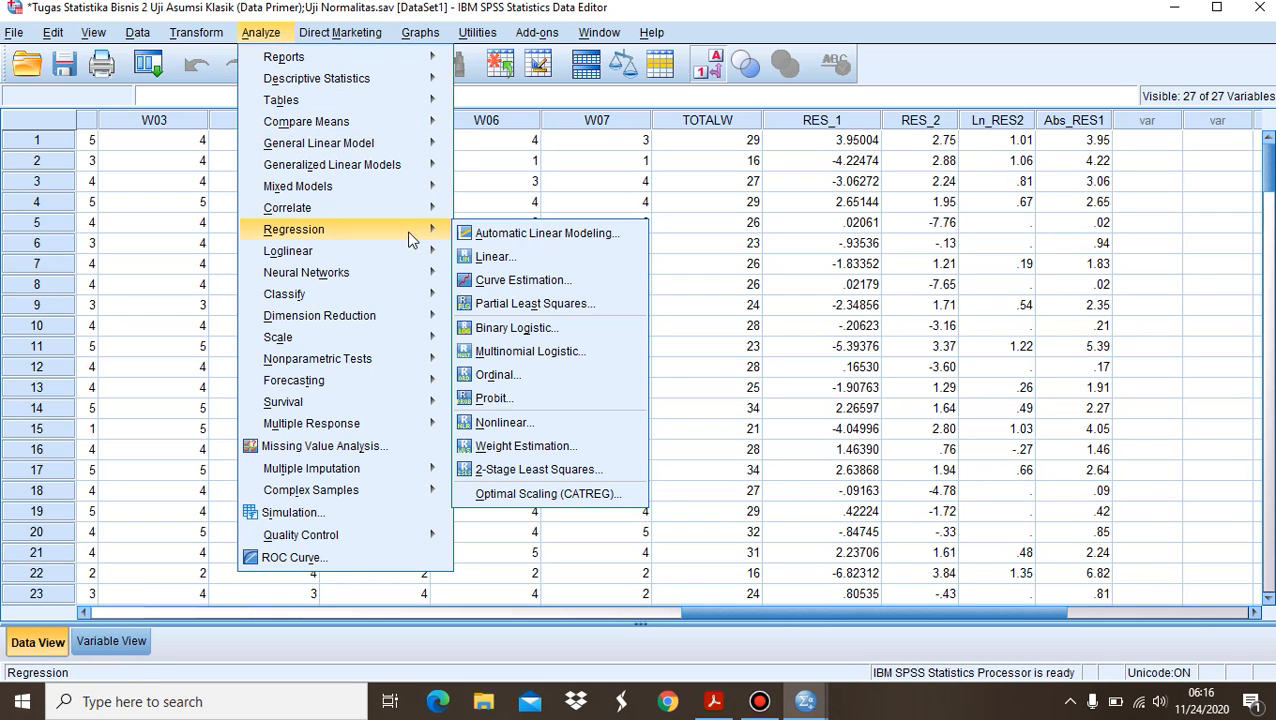
{"action": "left_click", "coordinate": [495, 257]}
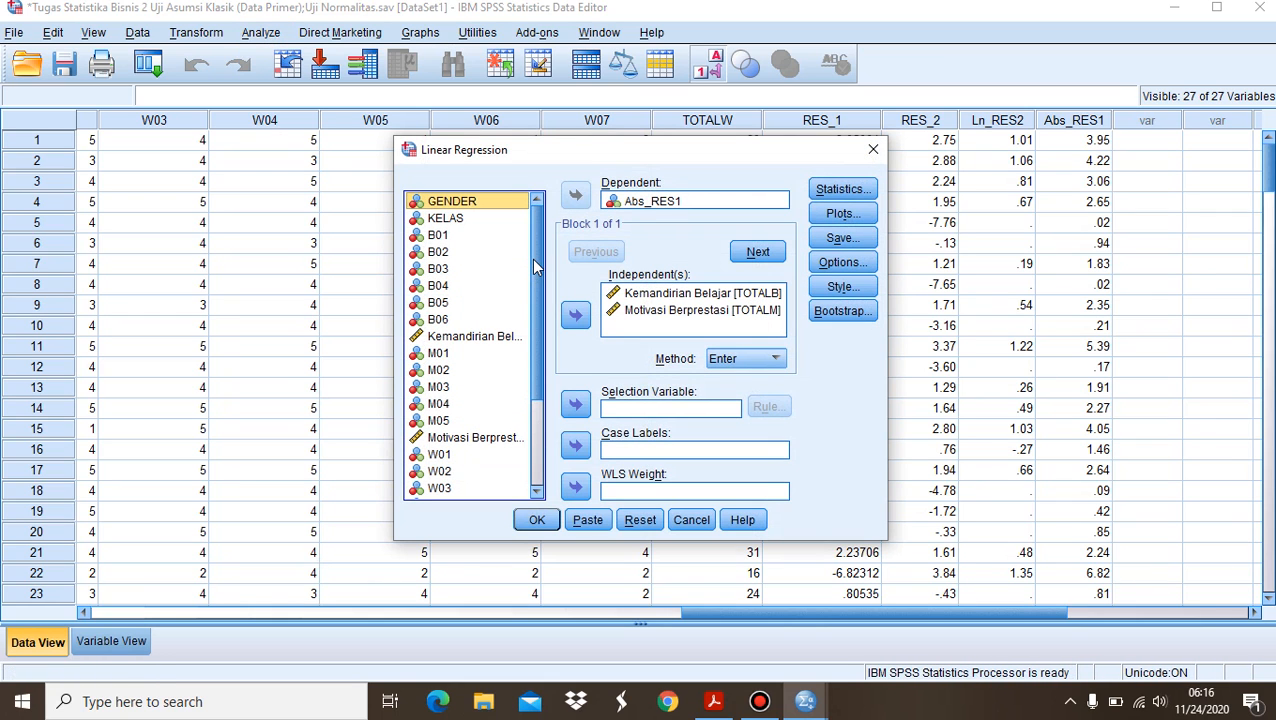
{"action": "left_click", "coordinate": [641, 201]}
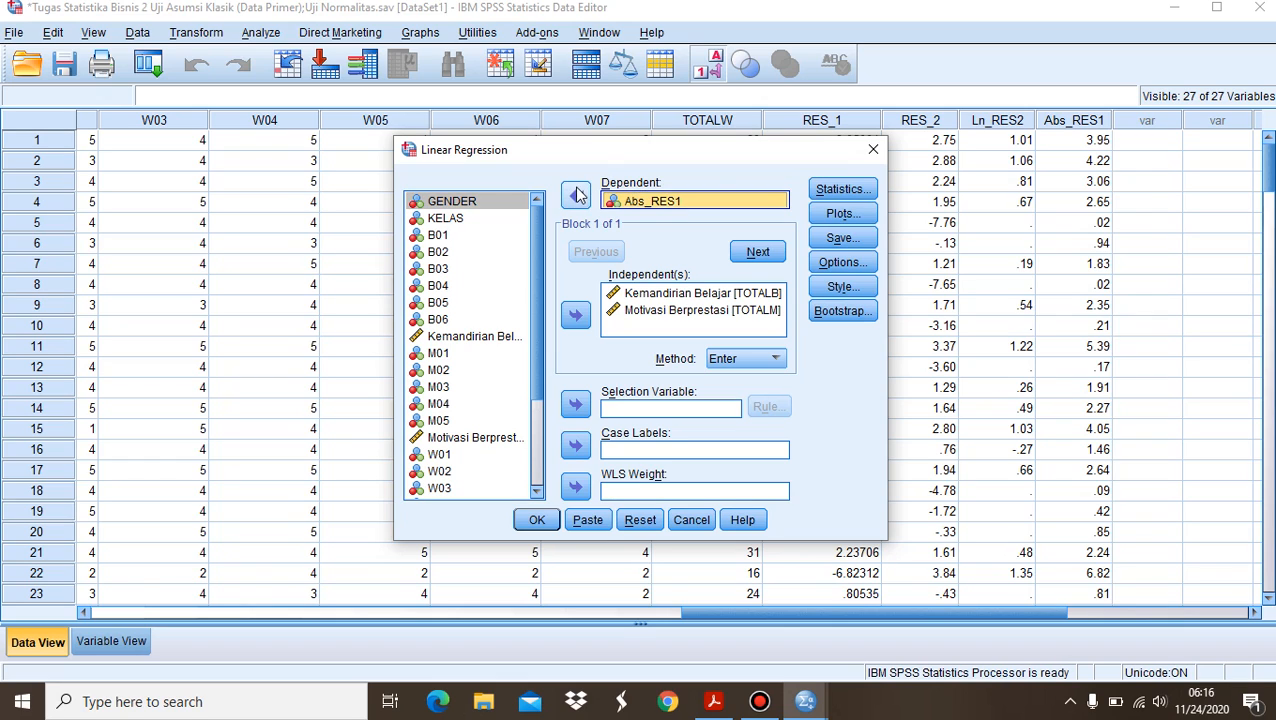
{"action": "left_click", "coordinate": [578, 195]}
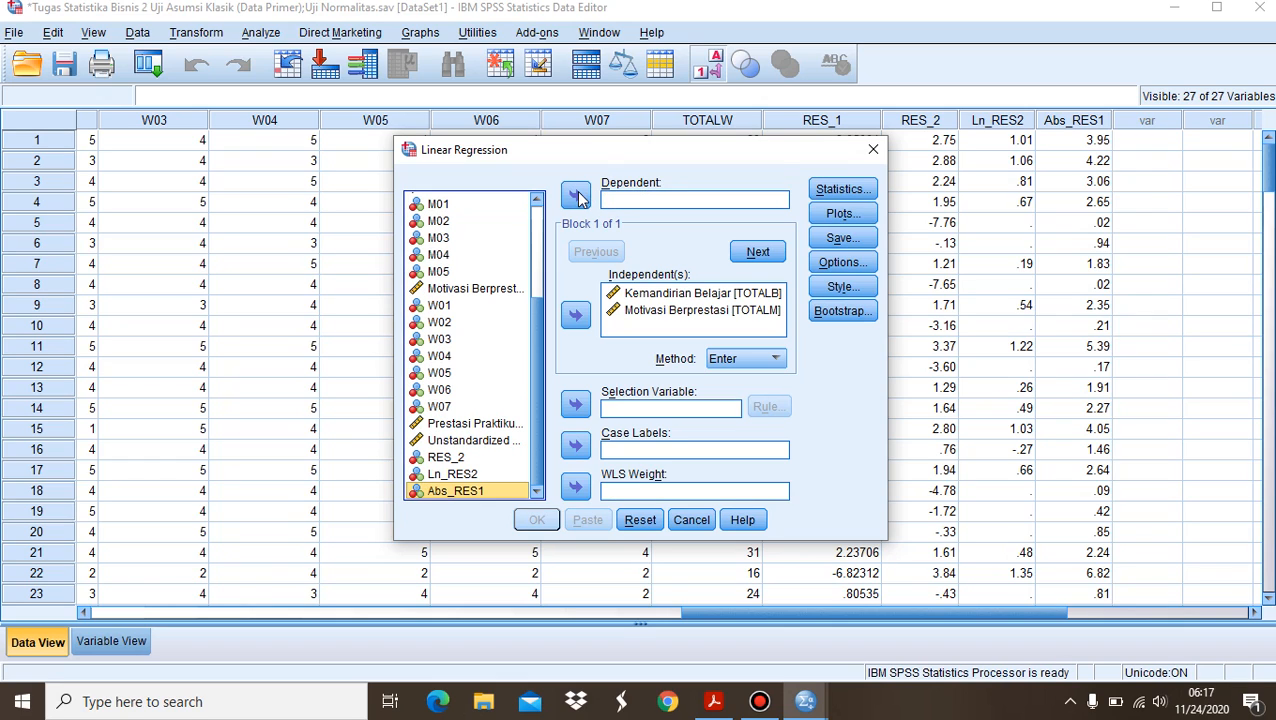
{"action": "left_click", "coordinate": [468, 474]}
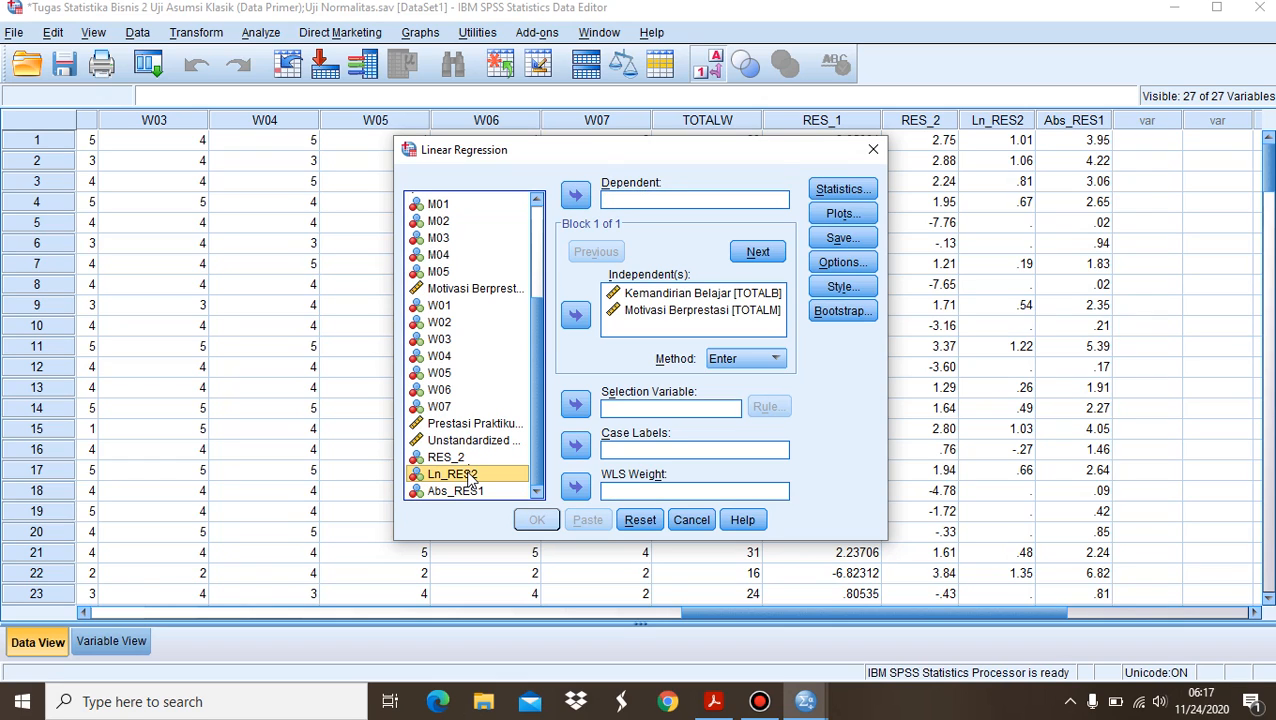
{"action": "left_click", "coordinate": [577, 197]}
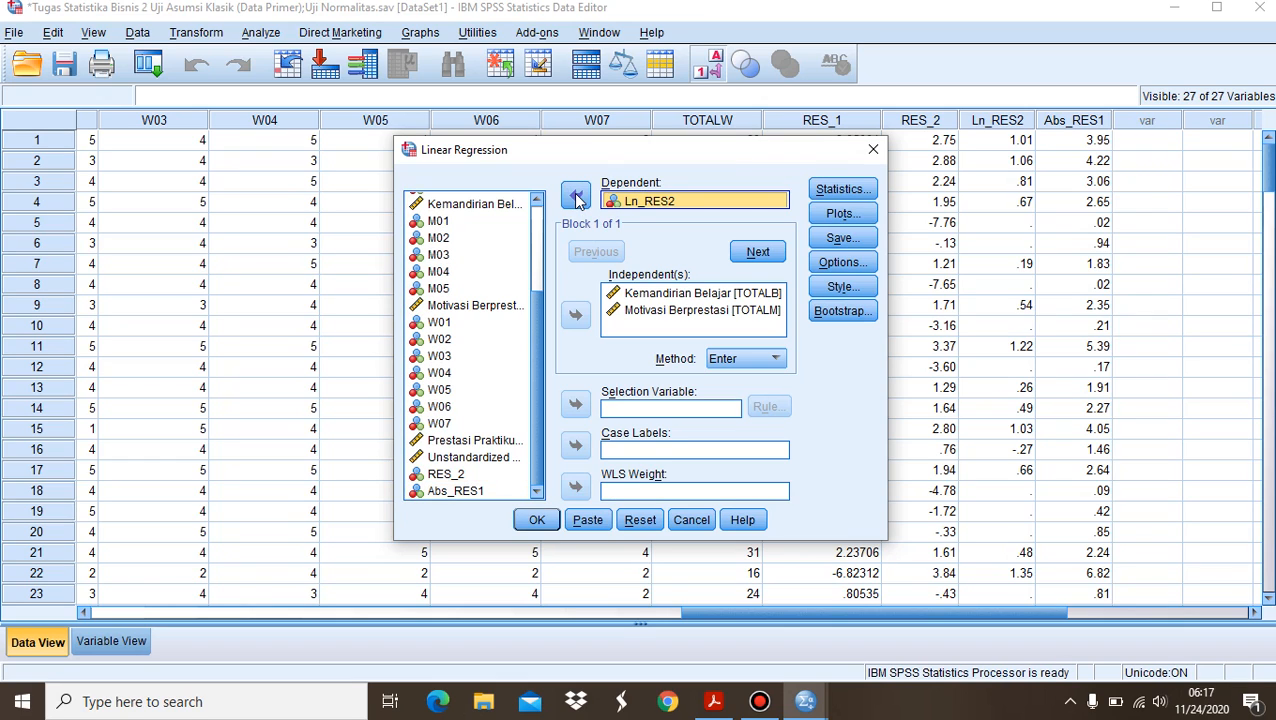
Review the statistics, plot and save options, keeping *SRESID as Y and *ZPRED as X, and run the Ln_RES2 regression
{"action": "left_click", "coordinate": [834, 190]}
{"action": "left_click", "coordinate": [580, 472]}
{"action": "left_click", "coordinate": [843, 213]}
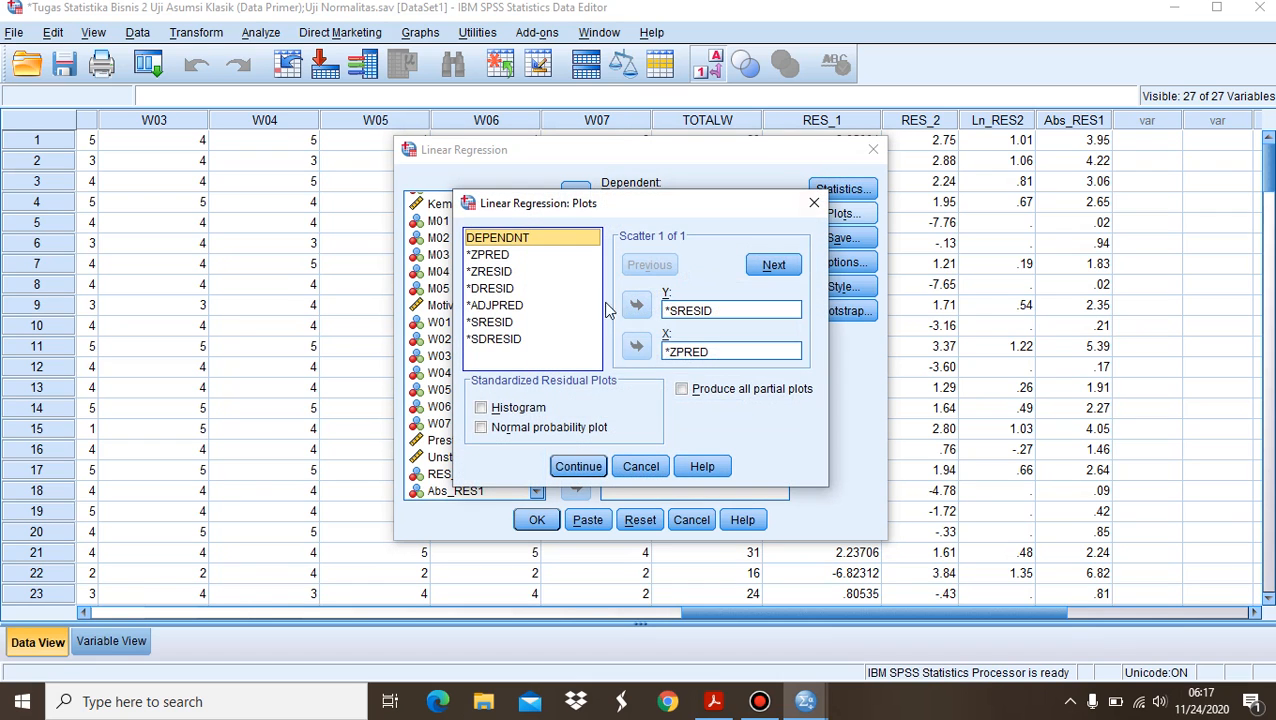
{"action": "left_click", "coordinate": [579, 470]}
{"action": "left_click", "coordinate": [821, 243]}
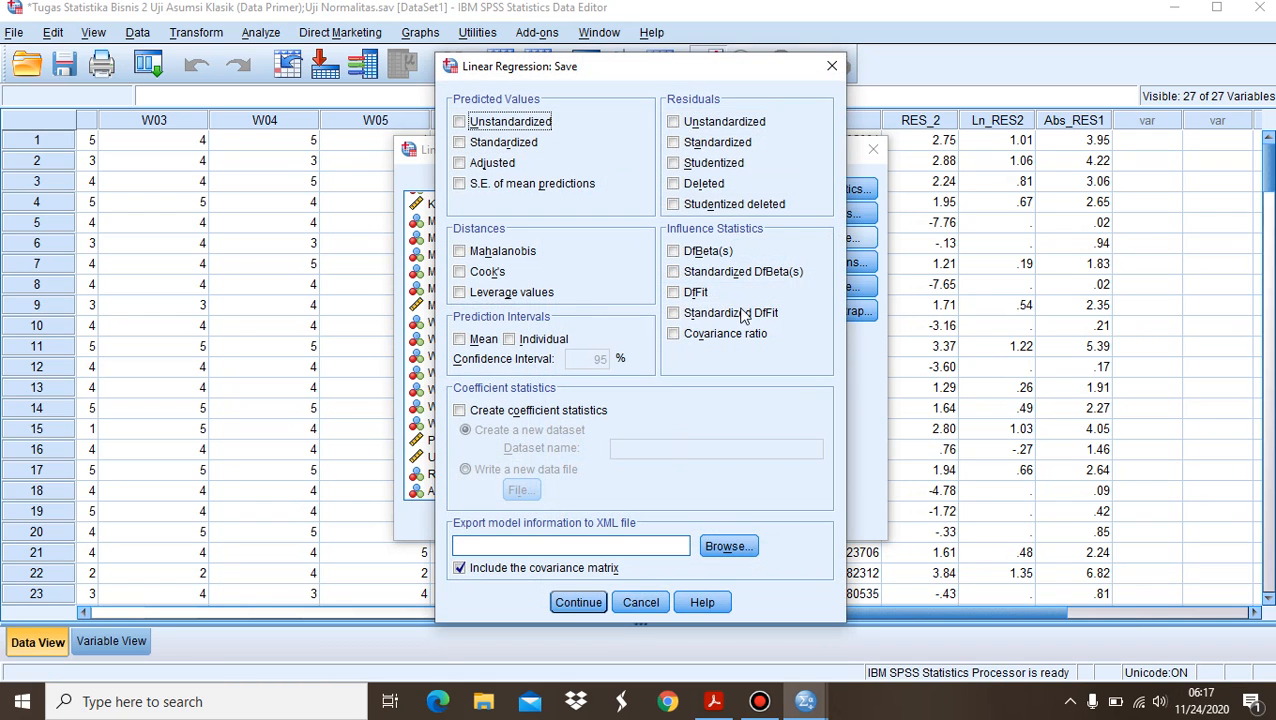
{"action": "left_click", "coordinate": [577, 603]}
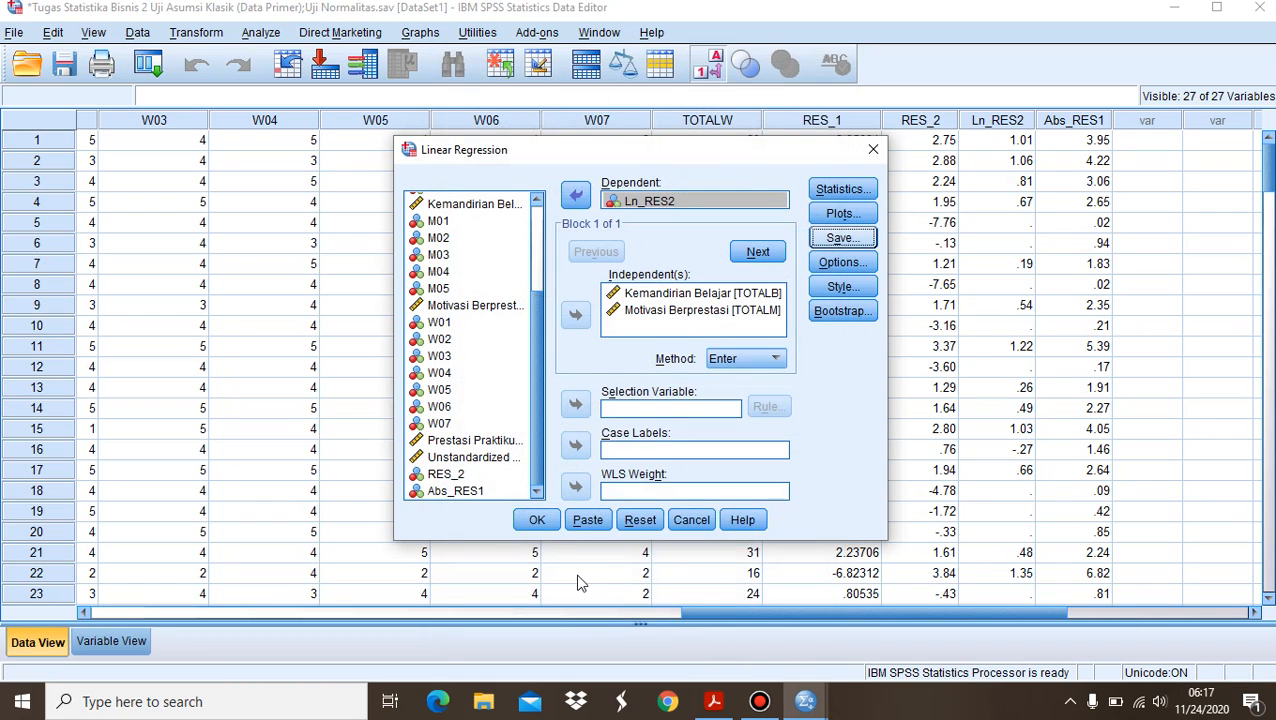
{"action": "left_click", "coordinate": [536, 521]}
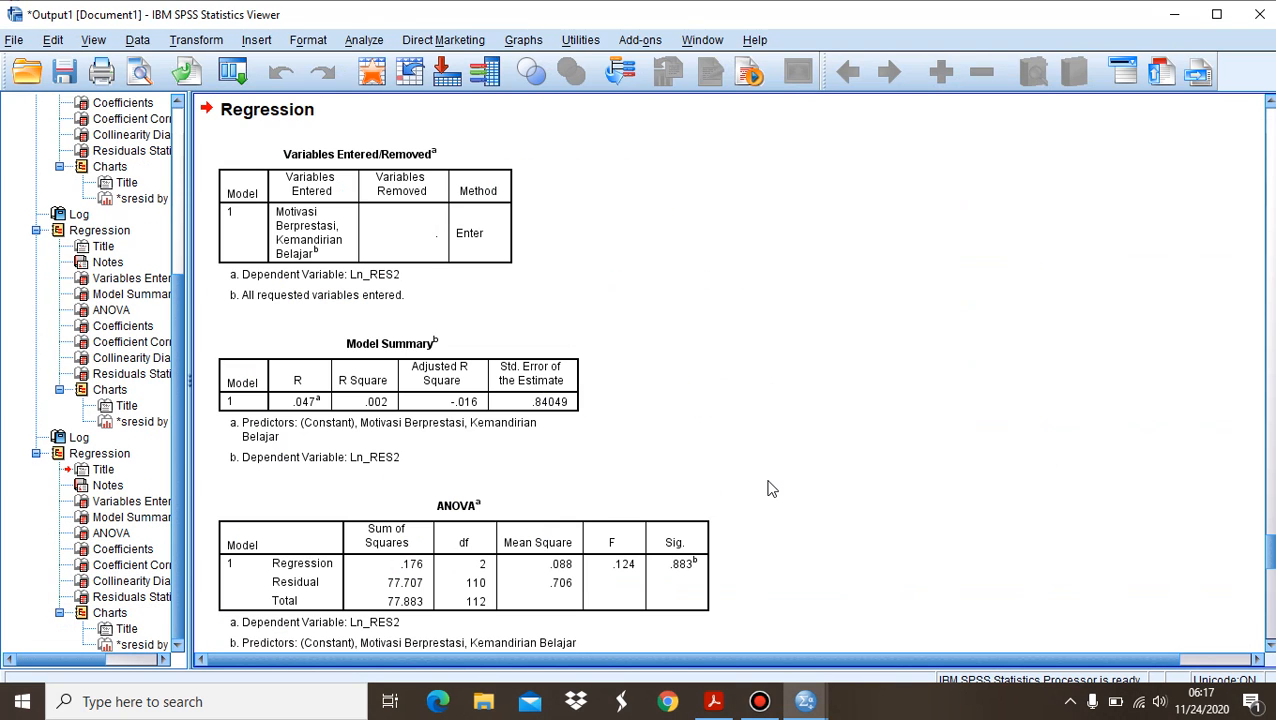
Compare the Coefficients significance values of the Ln_RES2 and Abs_RES1 regressions, and examine the residual scatterplot for Prestasi Praktikum
{"action": "left_click_drag", "start_coordinate": [1270, 550], "coordinate": [1272, 578]}
{"action": "left_click", "coordinate": [877, 345]}
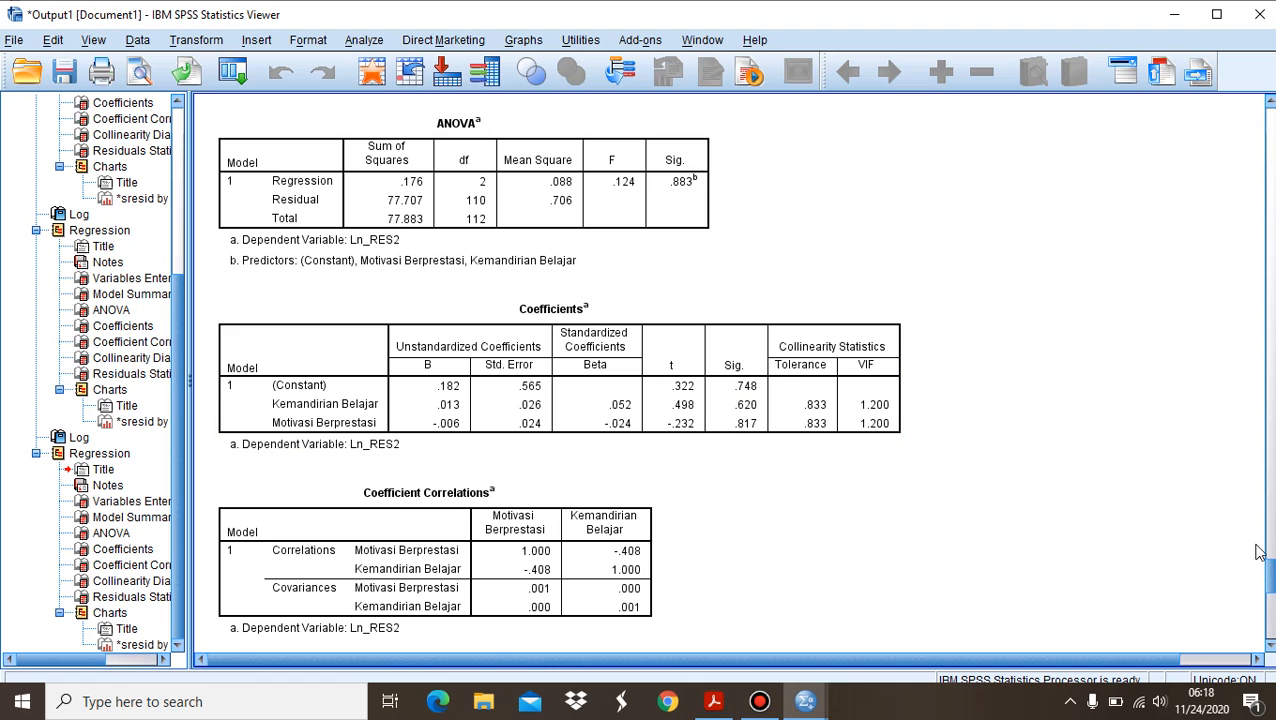
{"action": "left_click_drag", "start_coordinate": [1271, 558], "coordinate": [1253, 353]}
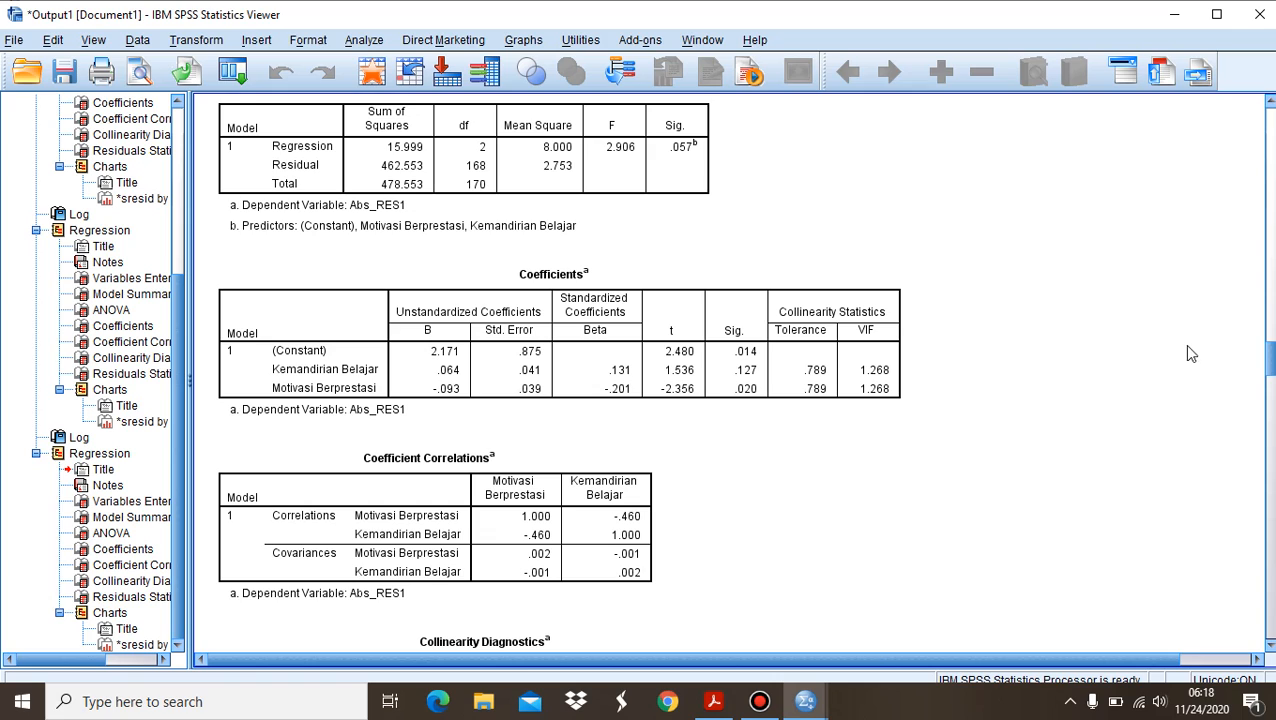
{"action": "left_click", "coordinate": [720, 412]}
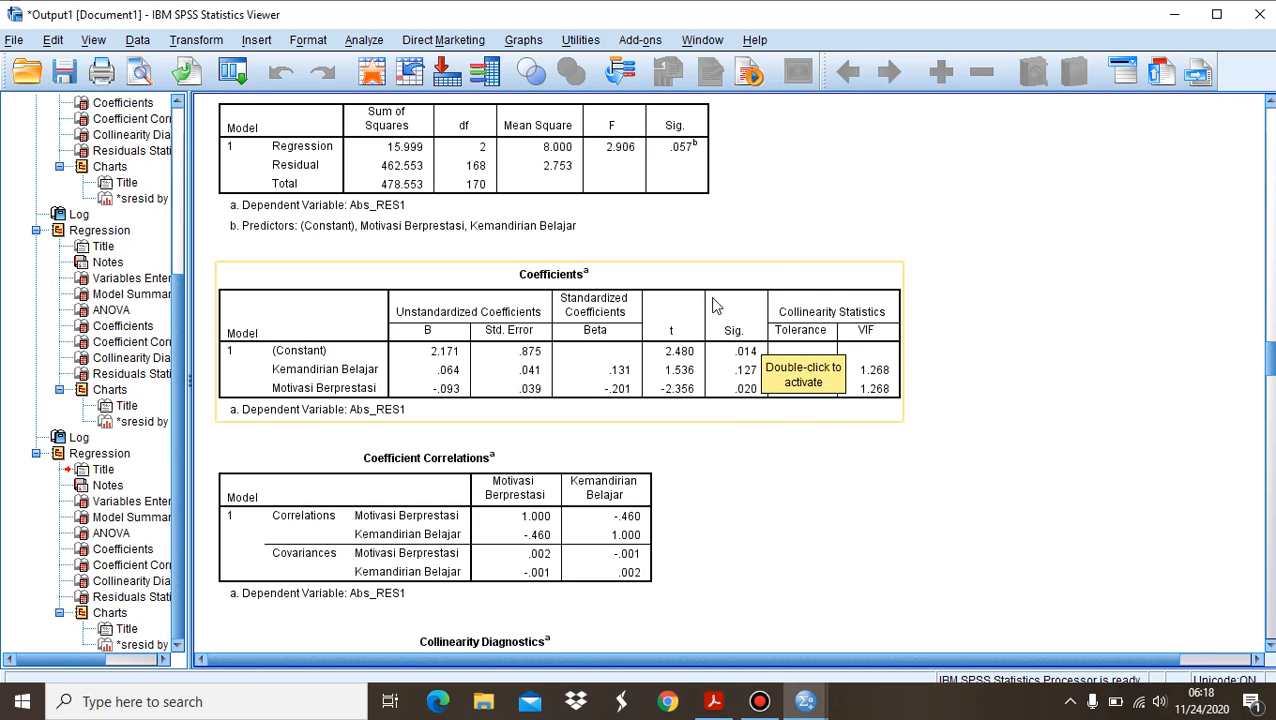
{"action": "left_click", "coordinate": [930, 385]}
{"action": "left_click", "coordinate": [802, 349]}
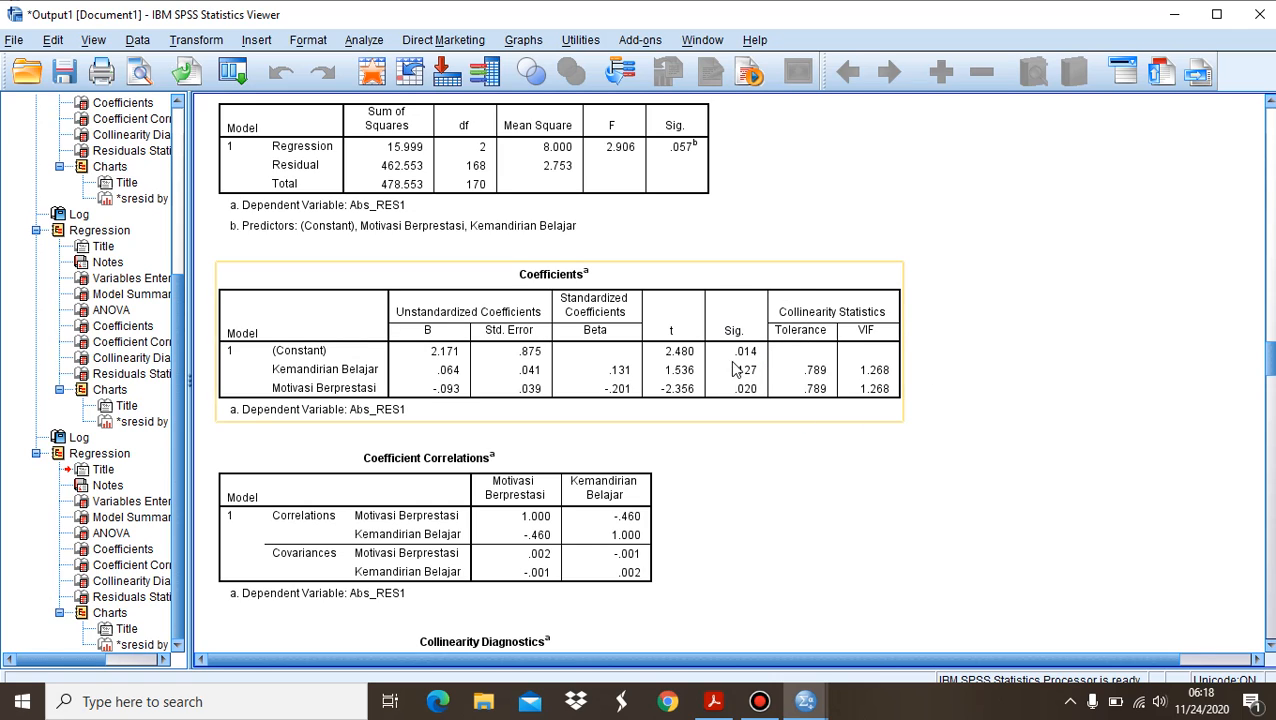
{"action": "left_click", "coordinate": [1100, 414]}
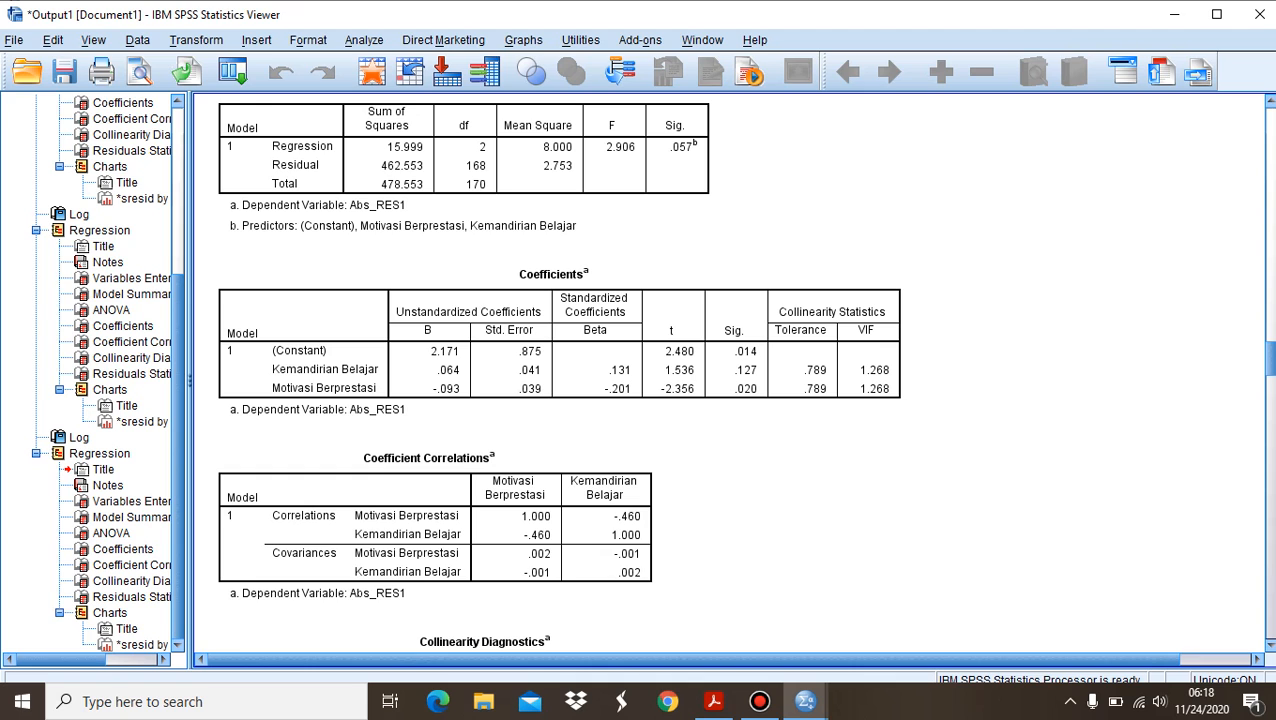
{"action": "left_click_drag", "start_coordinate": [1268, 372], "coordinate": [1256, 296]}
{"action": "scroll", "coordinate": [1256, 296], "scroll_direction": "down", "scroll_amount": 1}
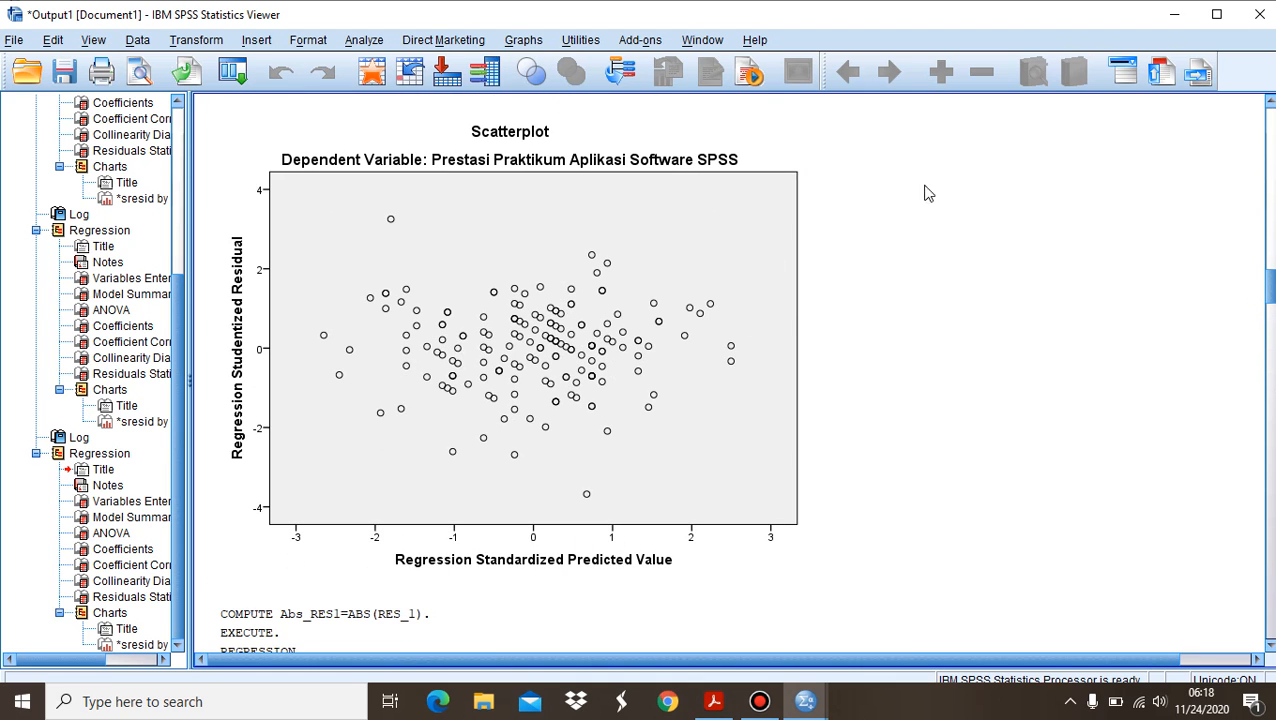